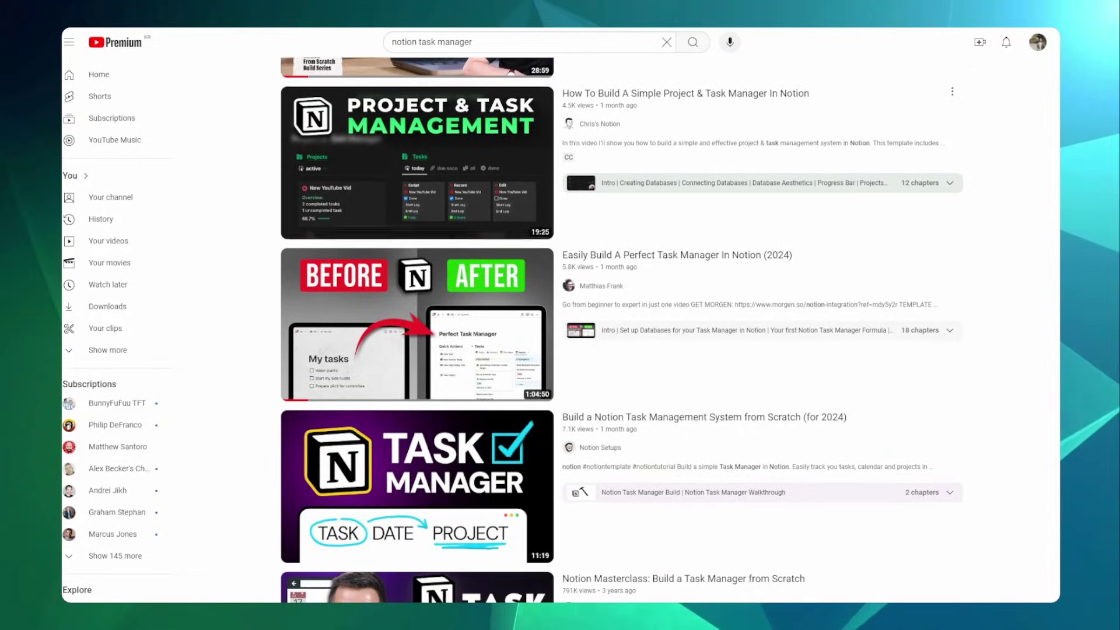
- Create a new blank, untitled Notion page to build the task manager on
{"action": "scroll", "coordinate": [619, 327], "scroll_direction": "down", "scroll_amount": 6}
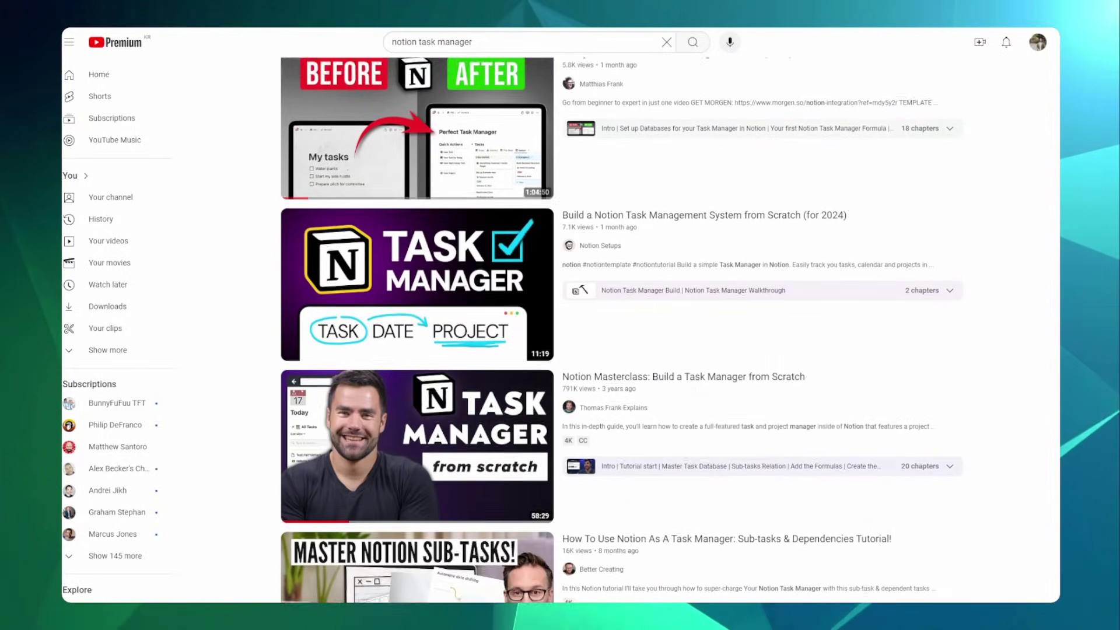
{"action": "scroll", "coordinate": [618, 326], "scroll_direction": "down", "scroll_amount": 8}
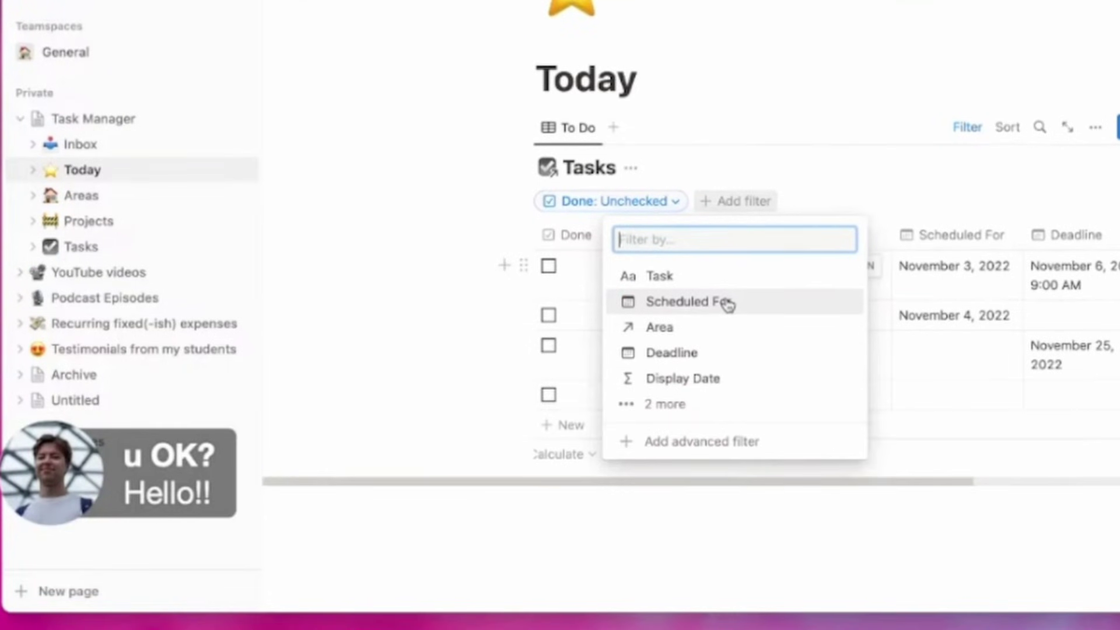
{"action": "left_click", "coordinate": [702, 442]}
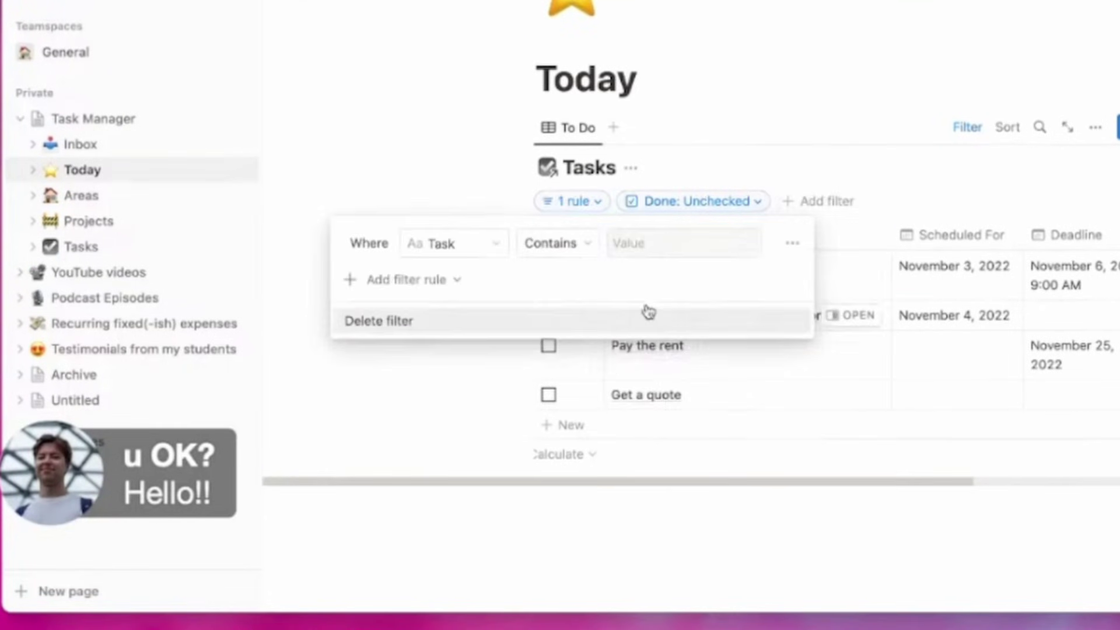
{"action": "left_click", "coordinate": [481, 250]}
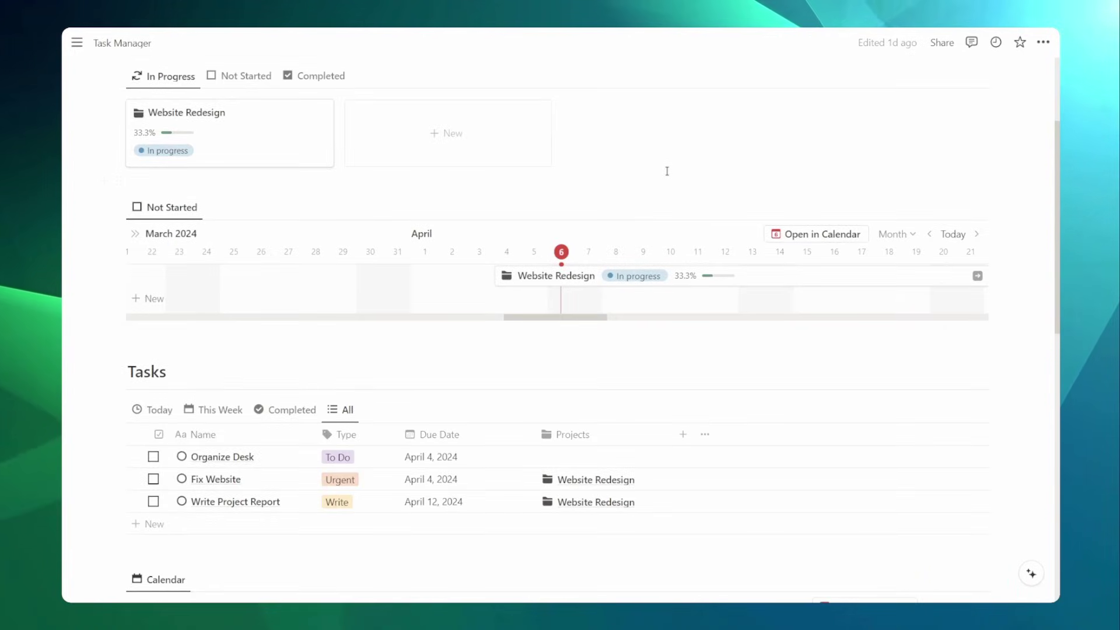
{"action": "scroll", "coordinate": [662, 173], "scroll_direction": "down", "scroll_amount": 5}
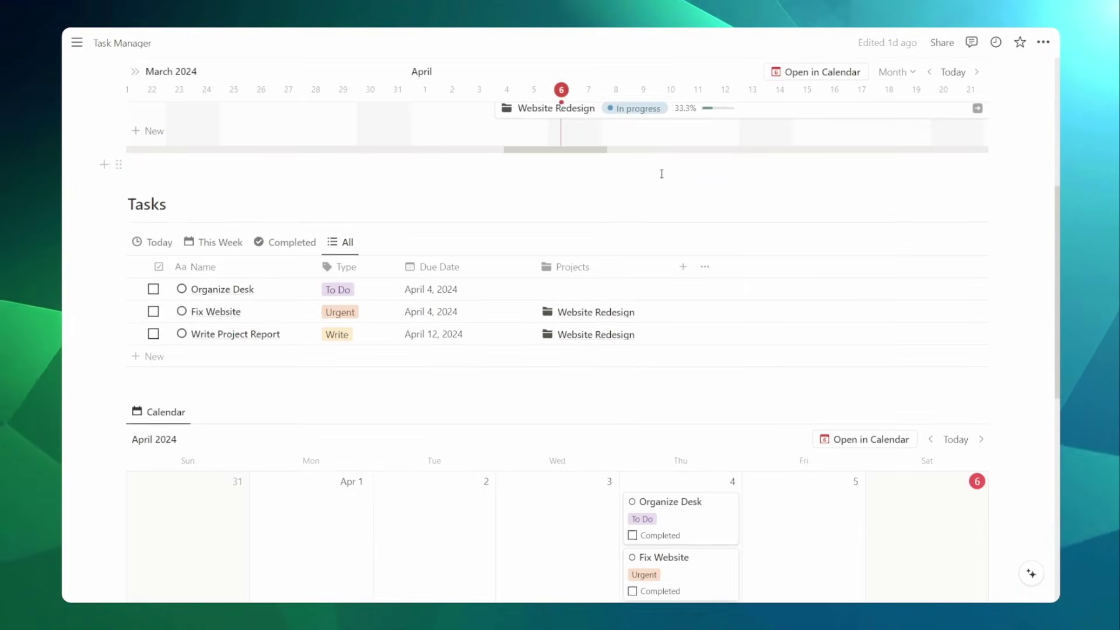
{"action": "left_click", "coordinate": [286, 137]}
{"action": "scroll", "coordinate": [276, 155], "scroll_direction": "down", "scroll_amount": 3}
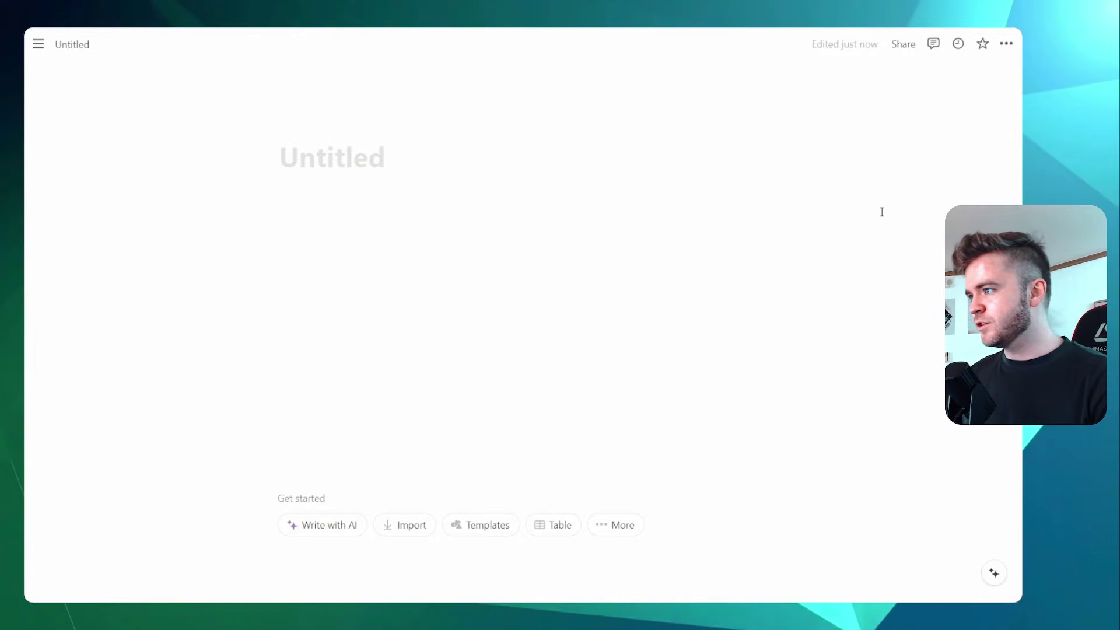
- Title the page 'Task Manager' and switch it to full width
{"action": "type", "text": "Task Manager"}
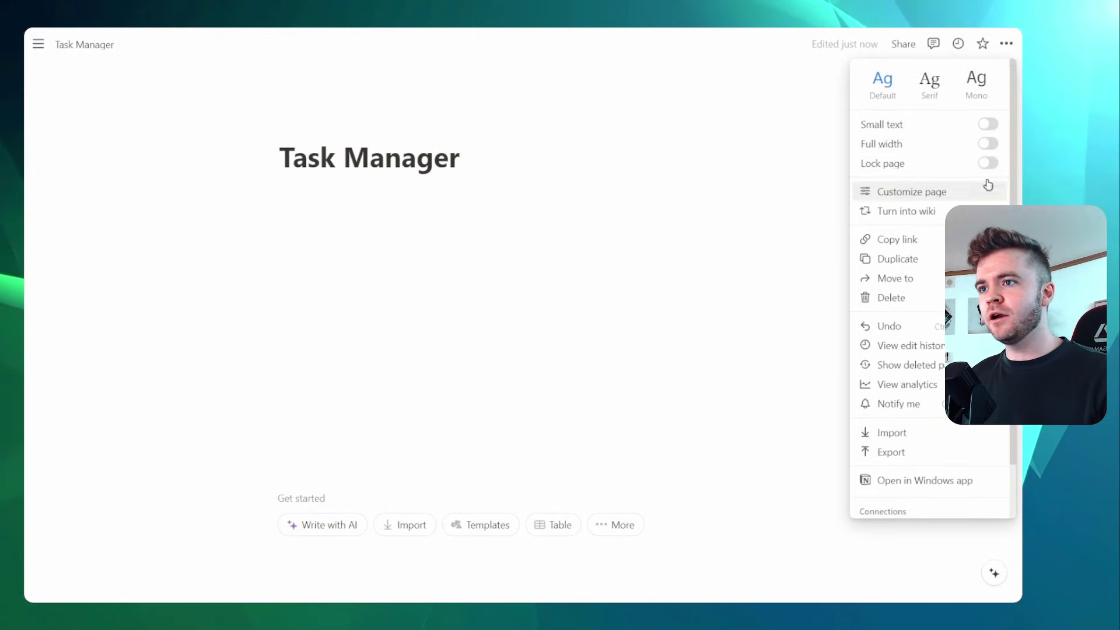
{"action": "left_click", "coordinate": [986, 141]}
{"action": "left_click", "coordinate": [206, 195]}
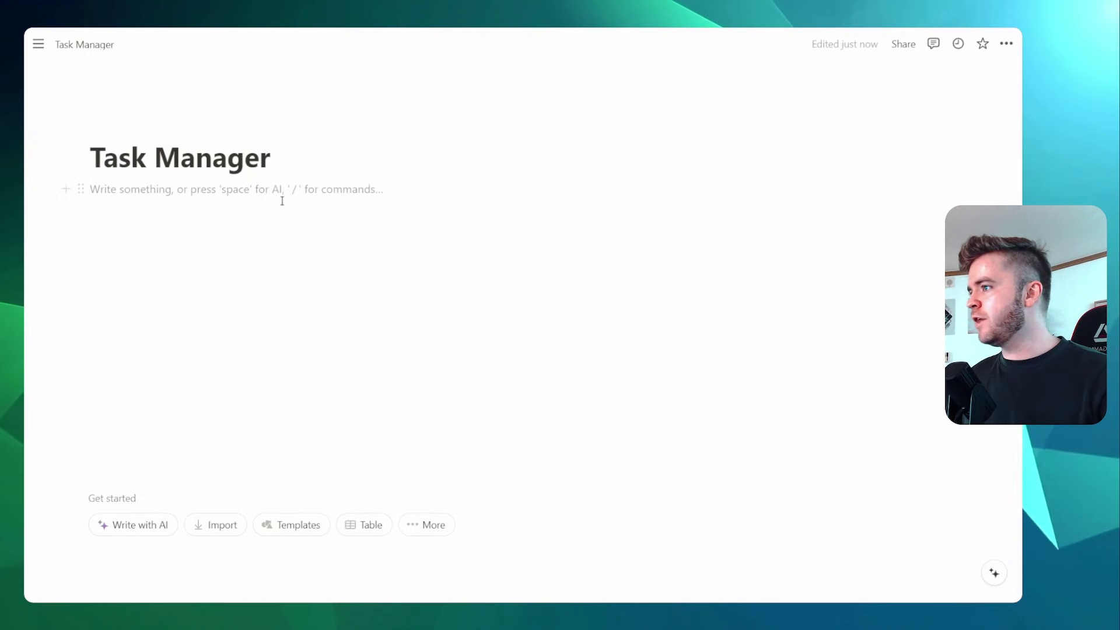
- Insert two inline databases with /database, one for Projects and one for Tasks
{"action": "type", "text": "/data"}
{"action": "key", "text": "Return"}
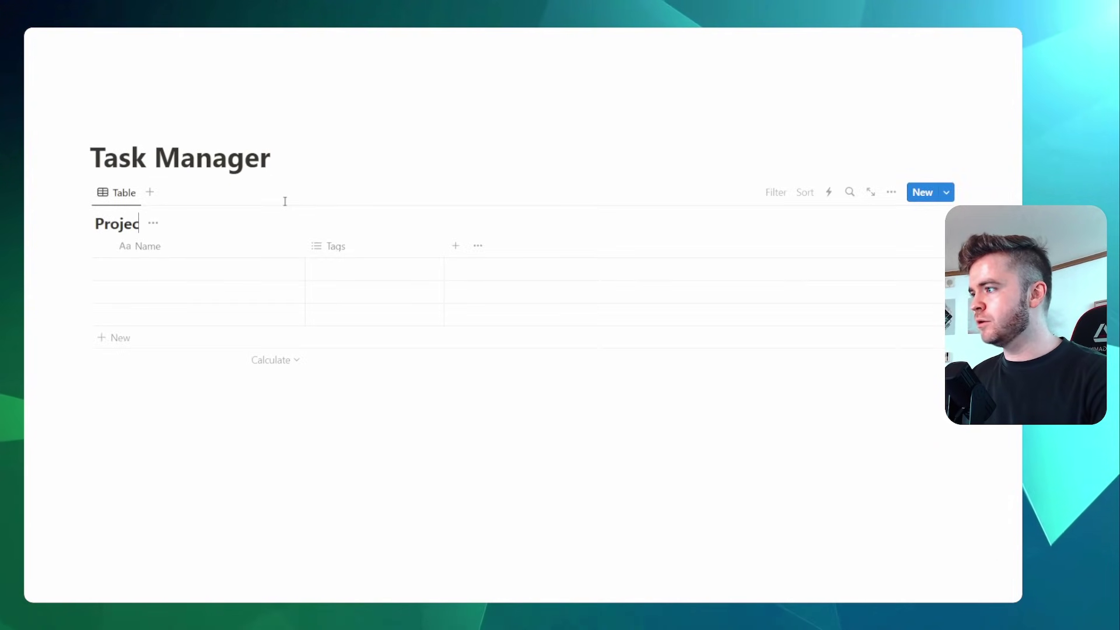
{"action": "type", "text": "/data"}
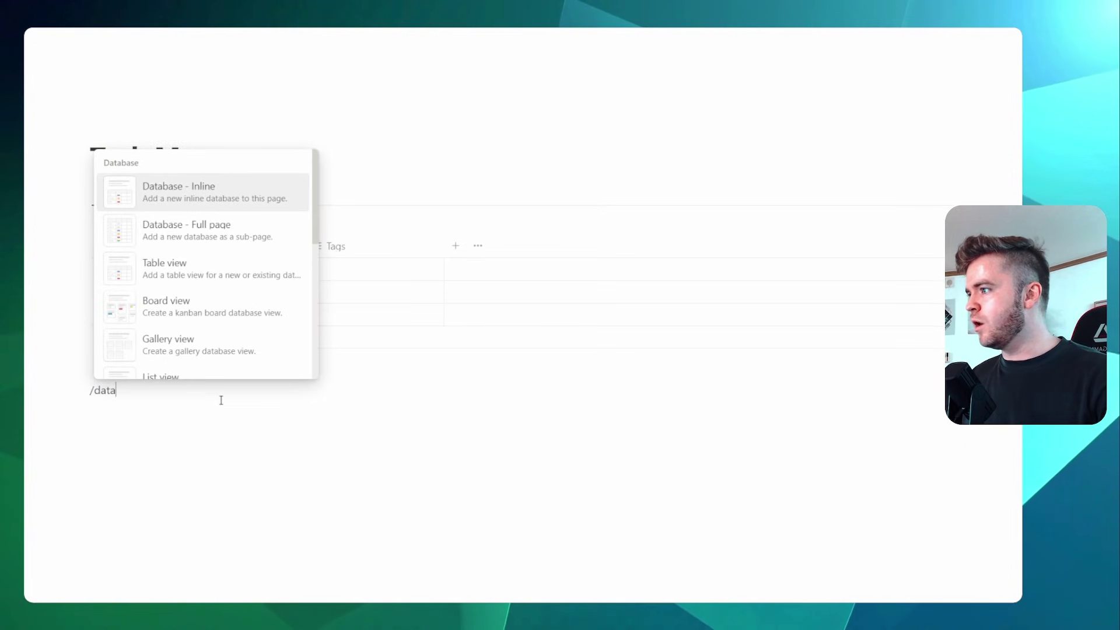
{"action": "key", "text": "Return"}
- Name the second table Tasks and delete the Tags property from both tables
{"action": "type", "text": "Tas"}
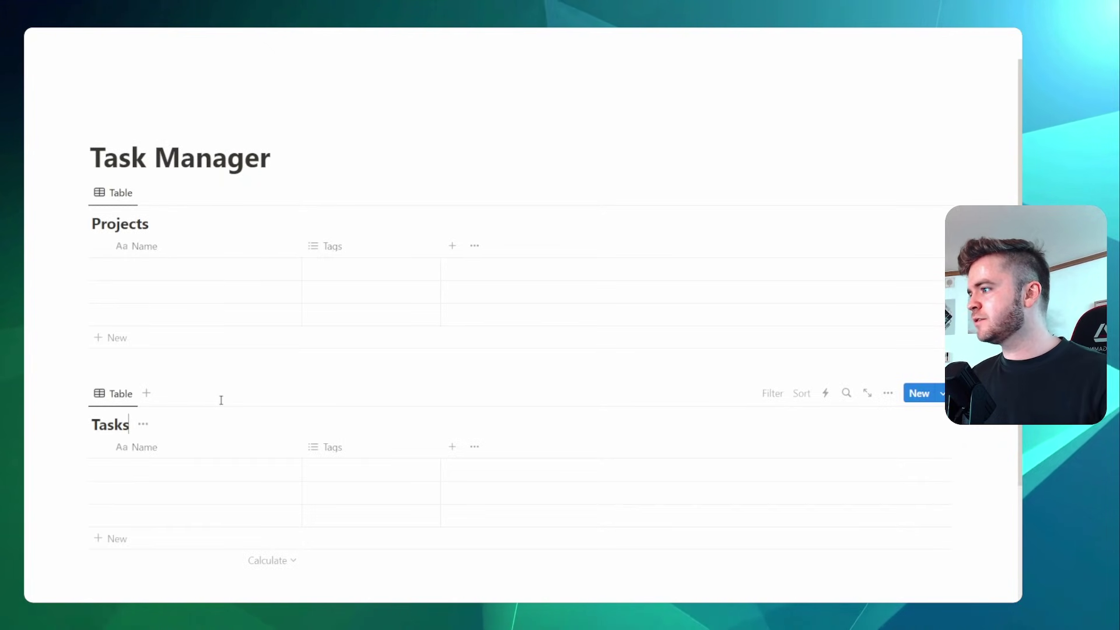
{"action": "type", "text": "ks"}
{"action": "scroll", "coordinate": [324, 149], "scroll_direction": "down", "scroll_amount": 2}
{"action": "left_click", "coordinate": [328, 135]}
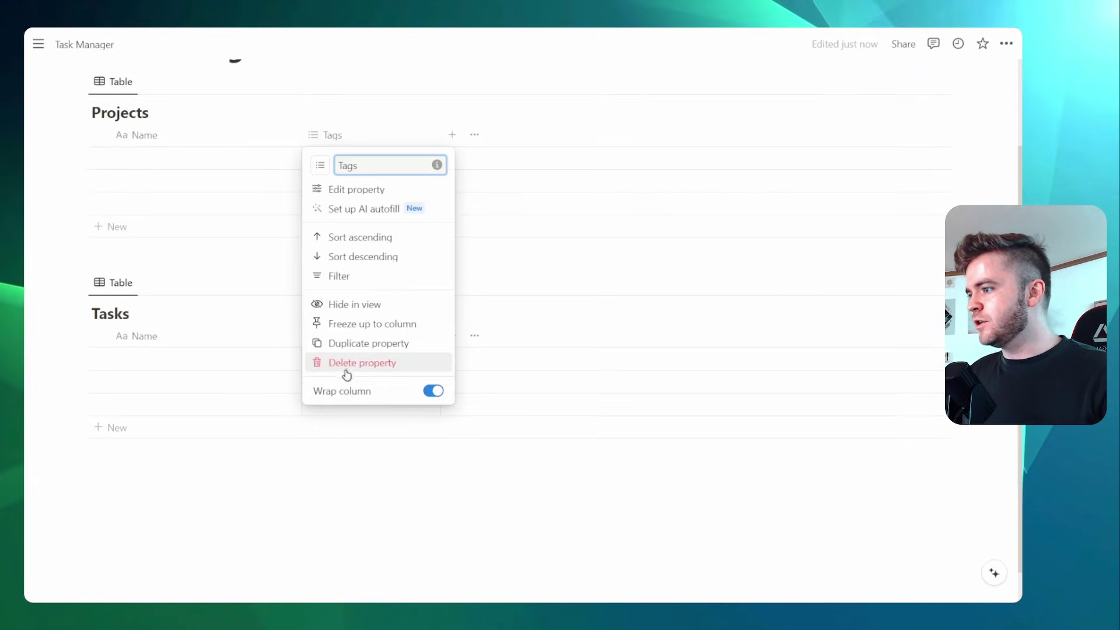
{"action": "left_click", "coordinate": [347, 363]}
{"action": "key", "text": "Return"}
{"action": "left_click", "coordinate": [345, 335]}
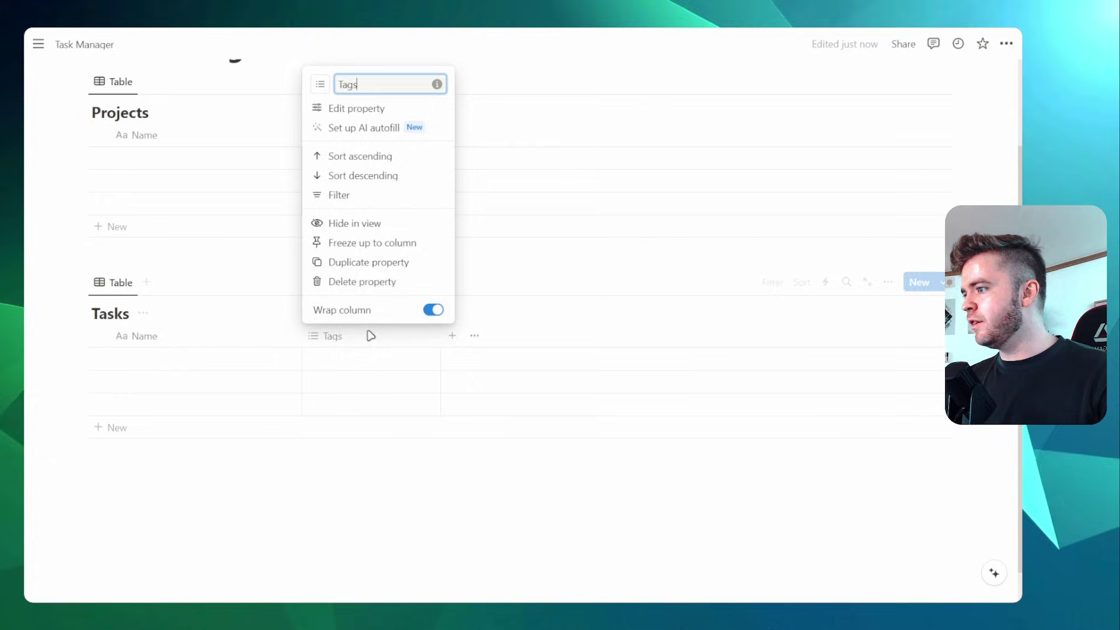
{"action": "left_click", "coordinate": [348, 282]}
{"action": "key", "text": "Return"}
- Hide the database titles of the Tasks and Projects tables
{"action": "left_click", "coordinate": [150, 316]}
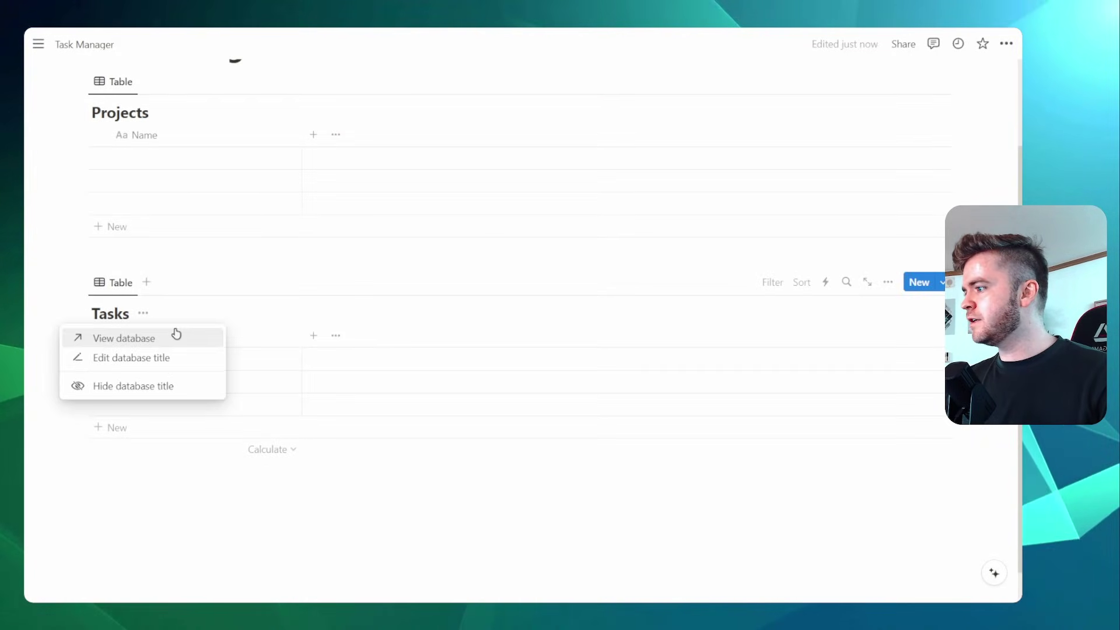
{"action": "left_click", "coordinate": [142, 391]}
{"action": "scroll", "coordinate": [181, 263], "scroll_direction": "up", "scroll_amount": 2}
{"action": "left_click", "coordinate": [156, 296]}
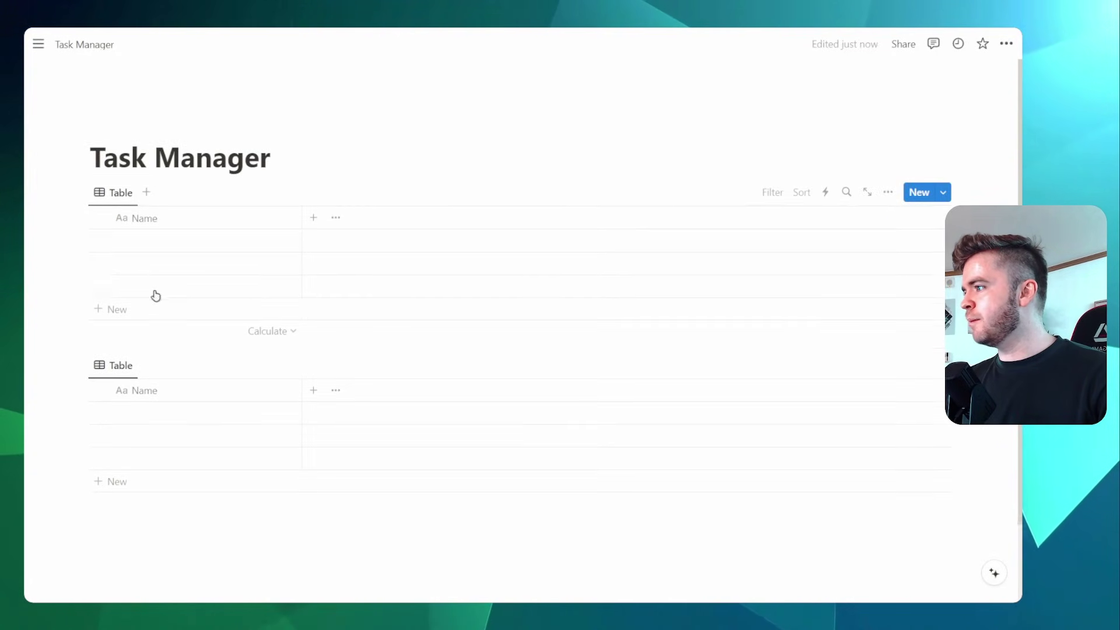
- Add # headings Projects and Tasks above the tables and remove the leftover empty line
{"action": "left_click", "coordinate": [293, 178]}
{"action": "key", "text": "Return"}
{"action": "type", "text": "Proje"}
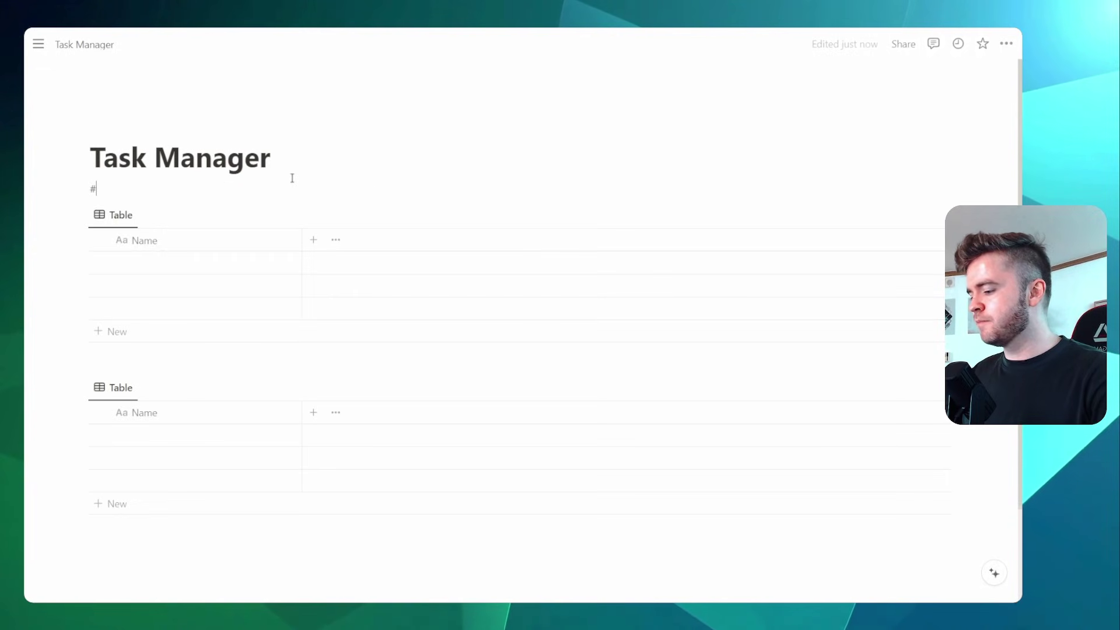
{"action": "type", "text": "cts"}
{"action": "key", "text": "Return"}
{"action": "scroll", "coordinate": [62, 175], "scroll_direction": "down", "scroll_amount": 3}
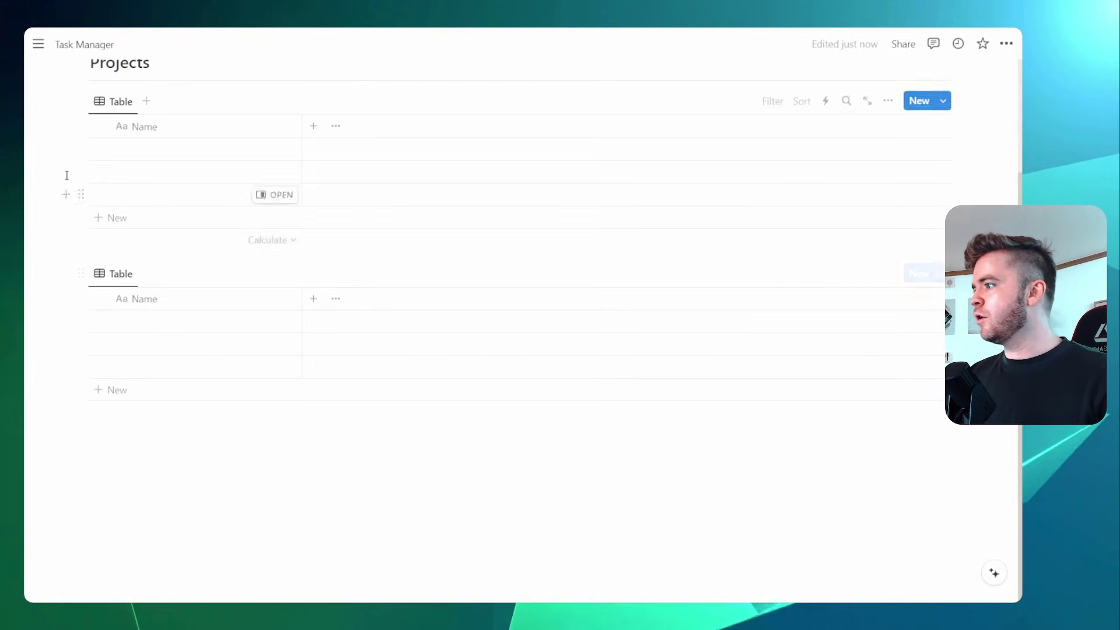
{"action": "left_click", "coordinate": [63, 193]}
{"action": "key", "text": "Escape"}
{"action": "key", "text": "BackSpace"}
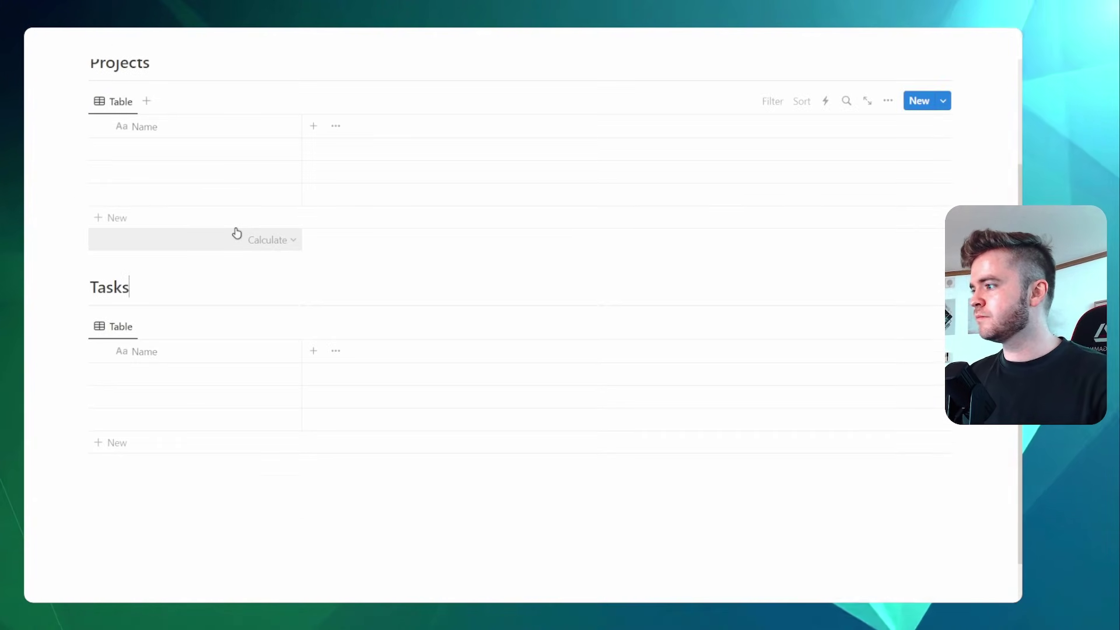
{"action": "scroll", "coordinate": [403, 253], "scroll_direction": "down", "scroll_amount": 1}
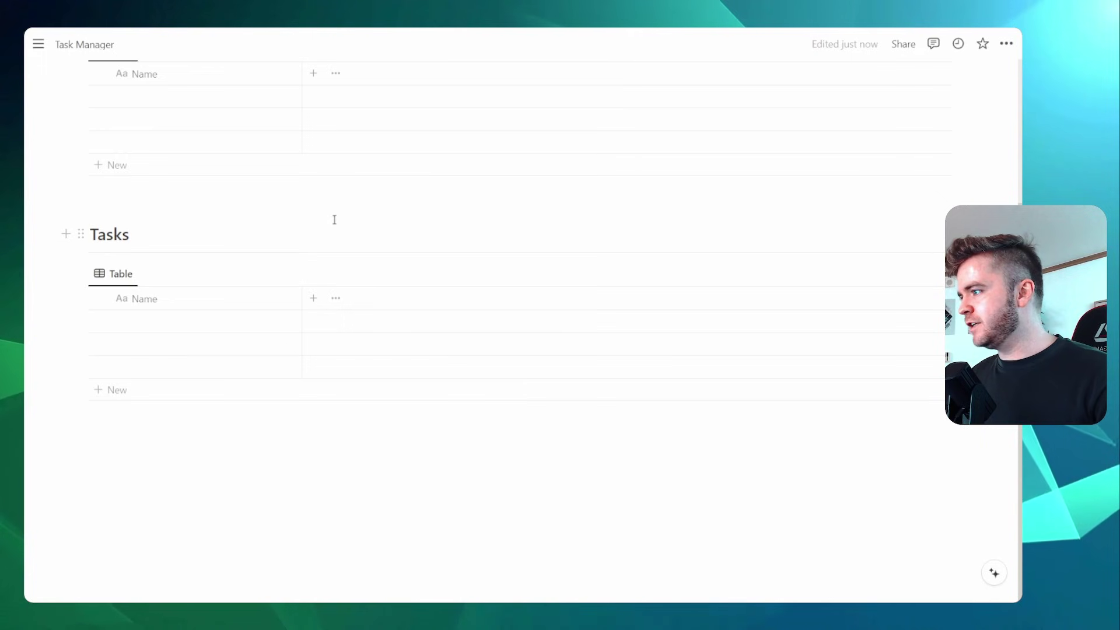
{"action": "left_click", "coordinate": [313, 298]}
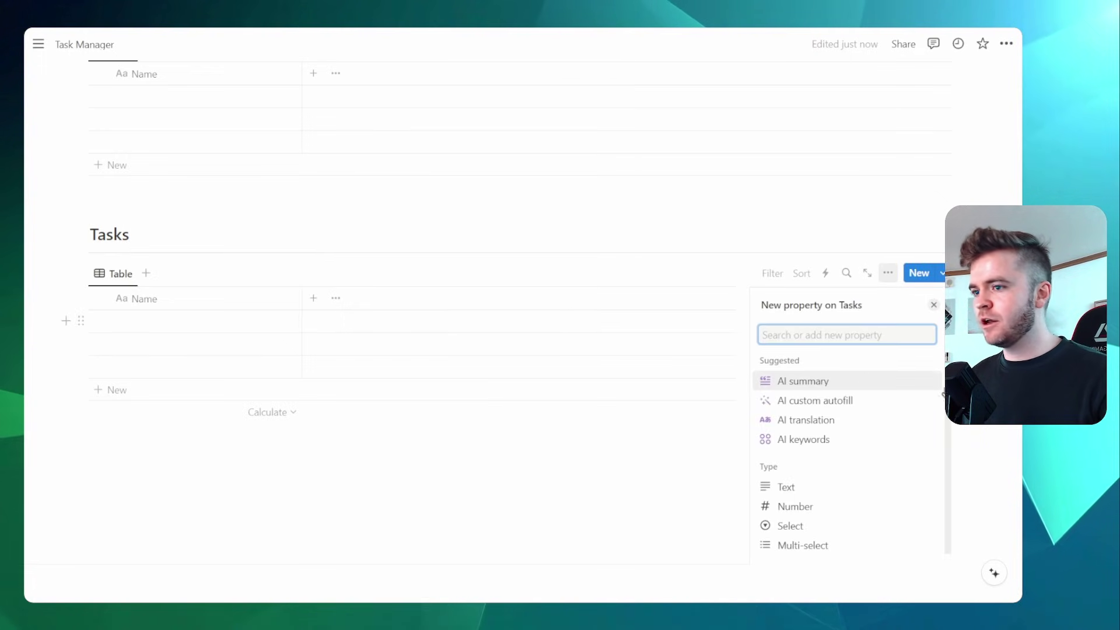
- Add a select property named Type with a tag icon to the Tasks table
{"action": "scroll", "coordinate": [840, 409], "scroll_direction": "down", "scroll_amount": 2}
{"action": "left_click", "coordinate": [820, 415]}
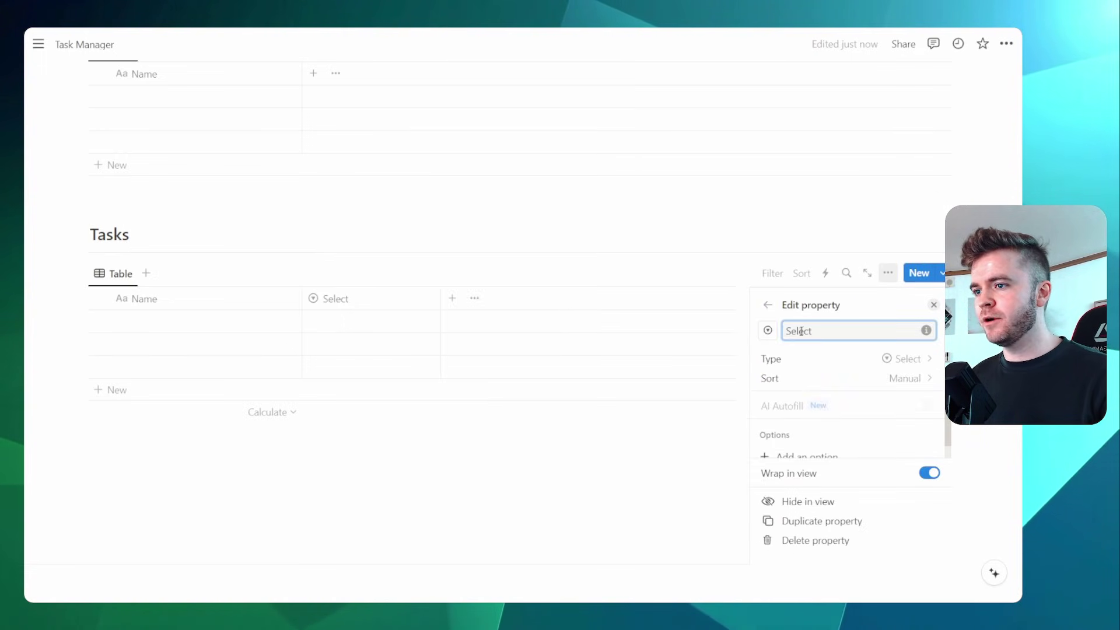
{"action": "type", "text": "Type"}
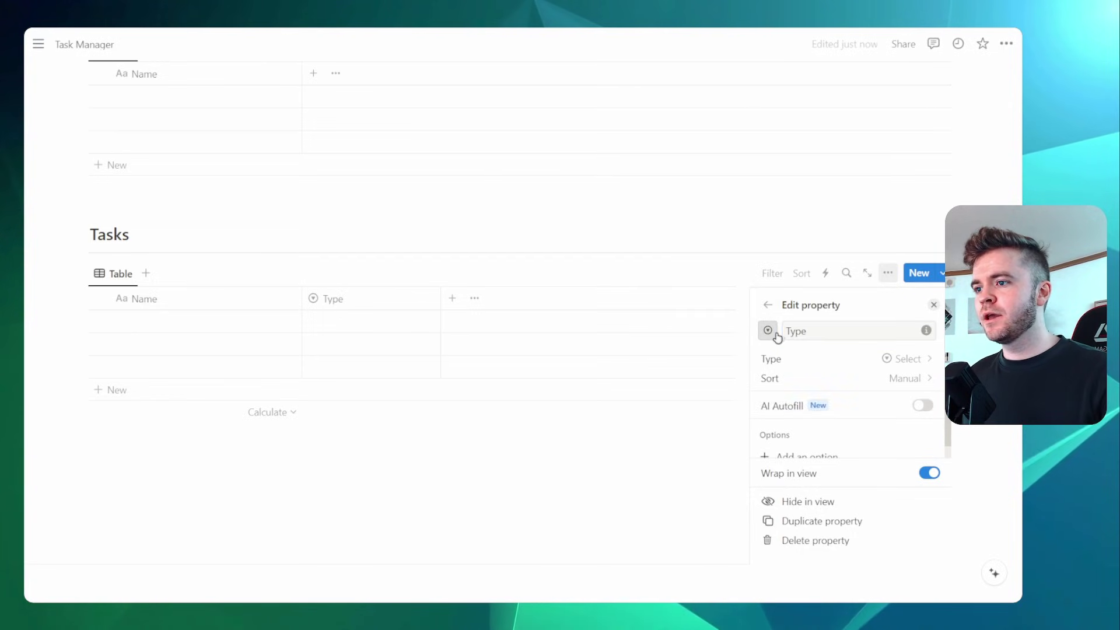
{"action": "left_click", "coordinate": [768, 330]}
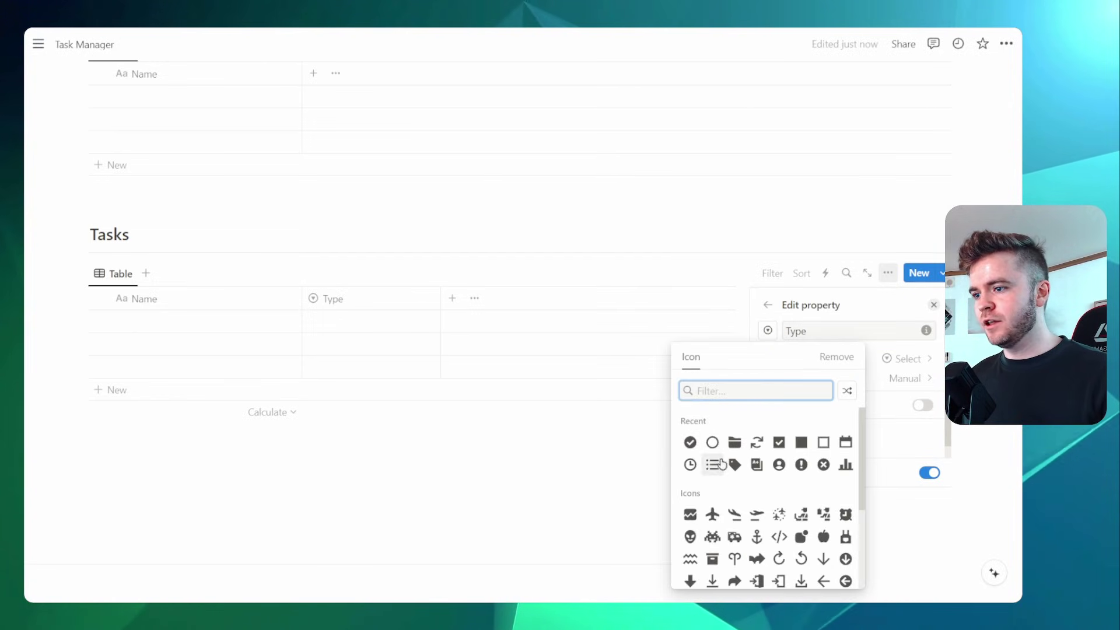
{"action": "left_click", "coordinate": [733, 464]}
{"action": "scroll", "coordinate": [817, 445], "scroll_direction": "down", "scroll_amount": 1}
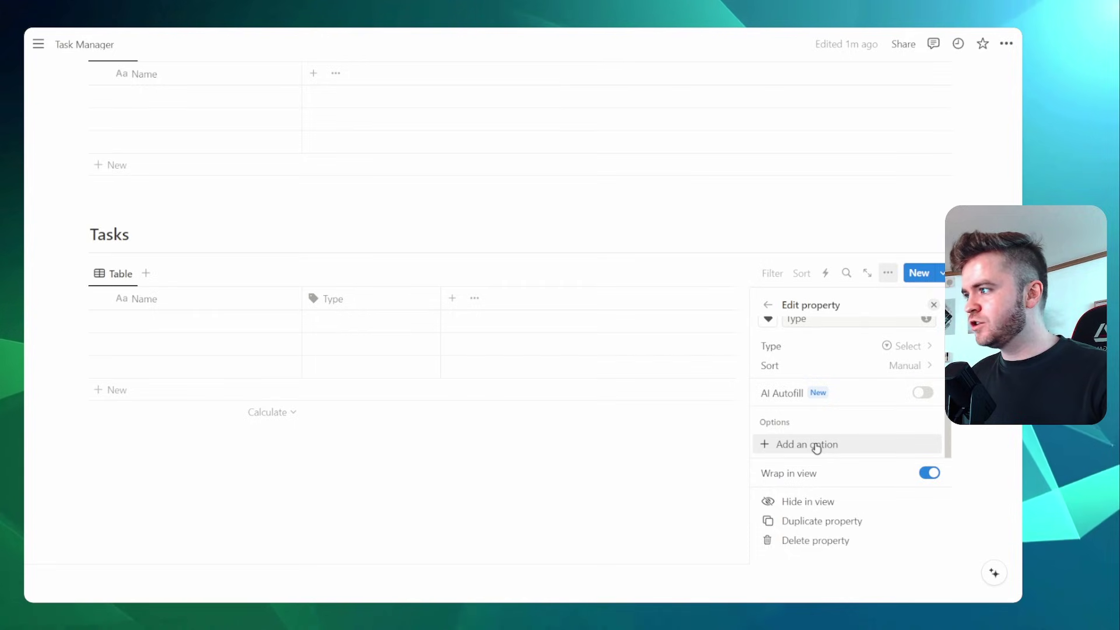
- Give Type the options Urgent, To Do, Meeting, Email, Read and Write
{"action": "left_click", "coordinate": [817, 447]}
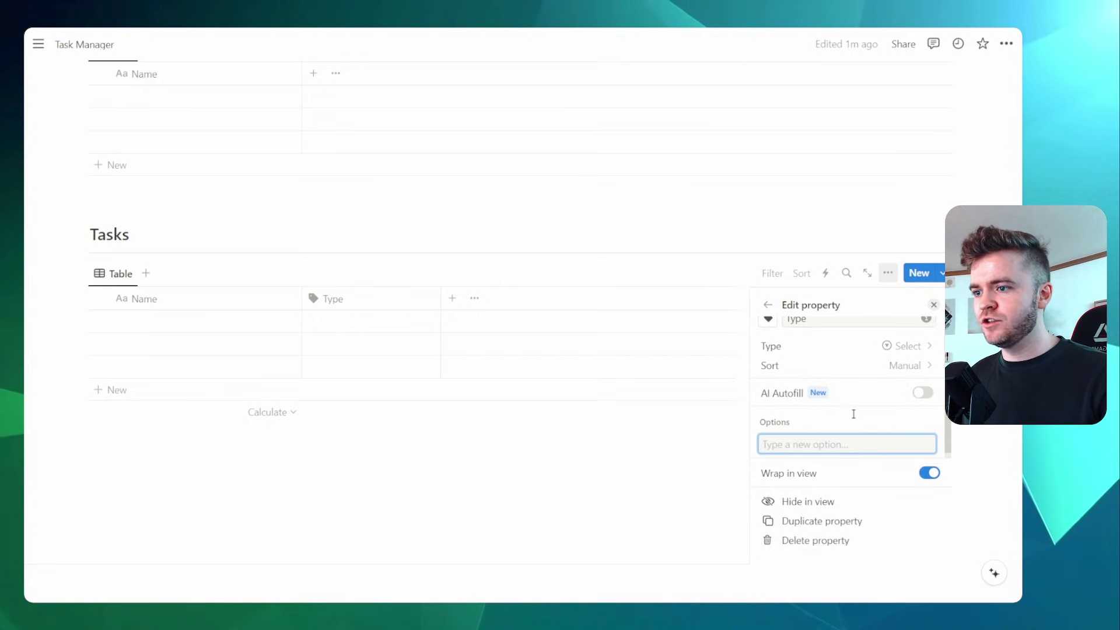
{"action": "scroll", "coordinate": [853, 414], "scroll_direction": "down", "scroll_amount": 1}
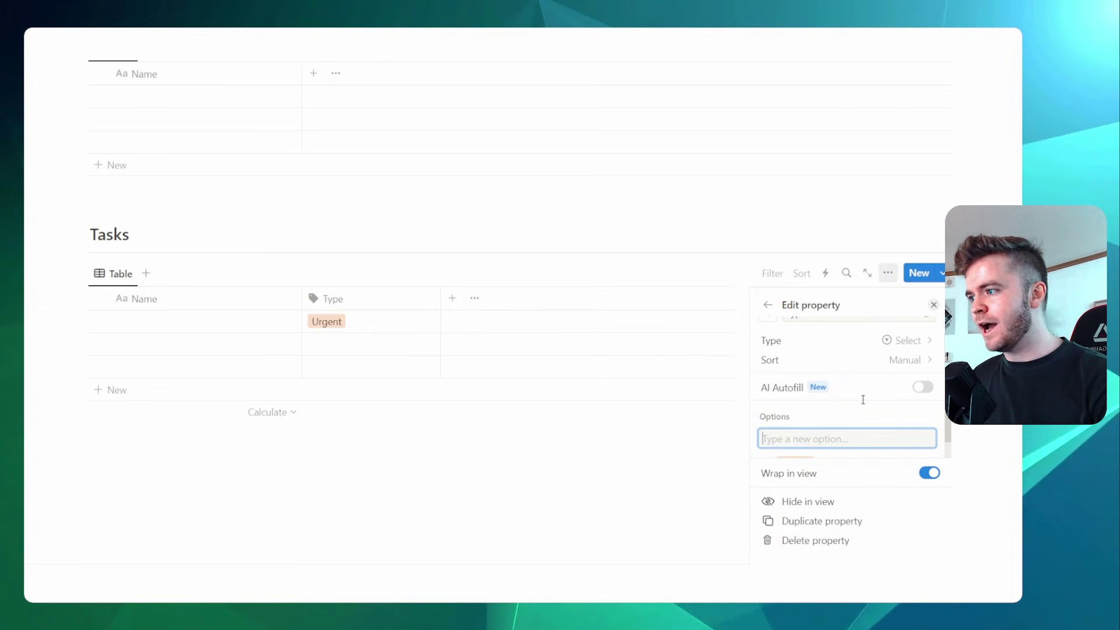
{"action": "type", "text": "To"}
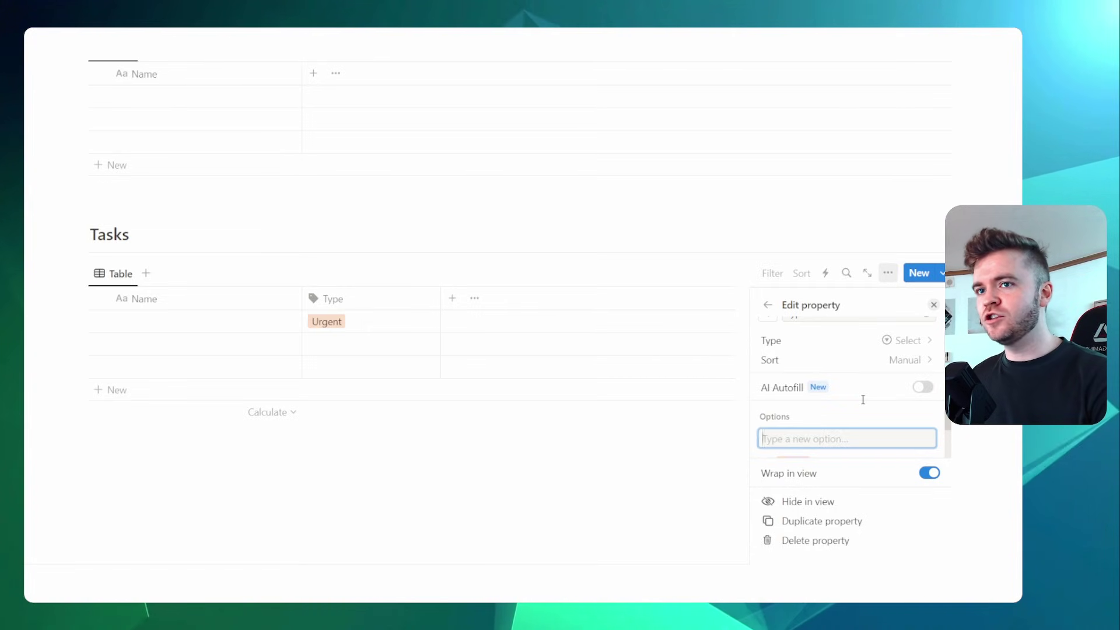
{"action": "type", "text": "E"}
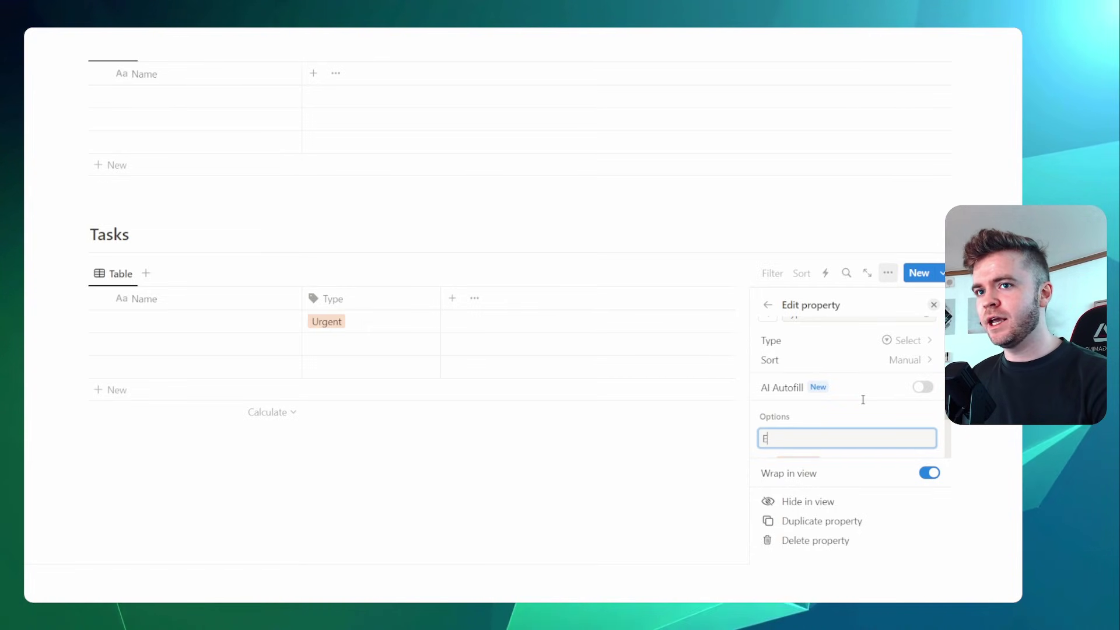
{"action": "type", "text": "mail"}
{"action": "key", "text": "Return"}
{"action": "type", "text": "Read"}
{"action": "key", "text": "Return"}
{"action": "type", "text": "W"}
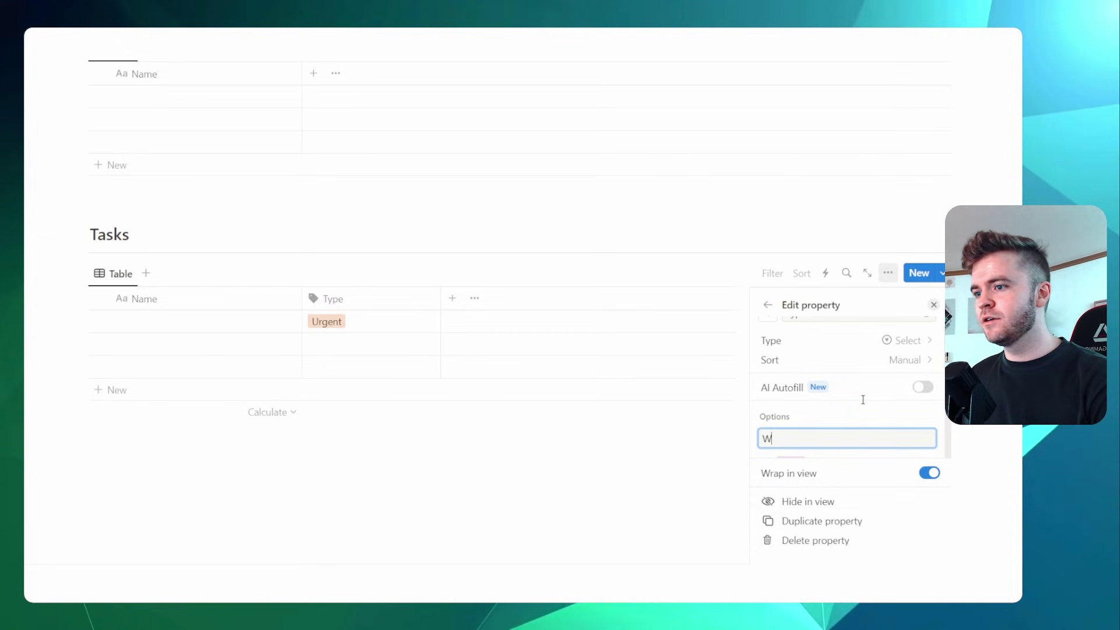
{"action": "type", "text": "rite"}
{"action": "key", "text": "Return"}
{"action": "scroll", "coordinate": [863, 394], "scroll_direction": "down", "scroll_amount": 3}
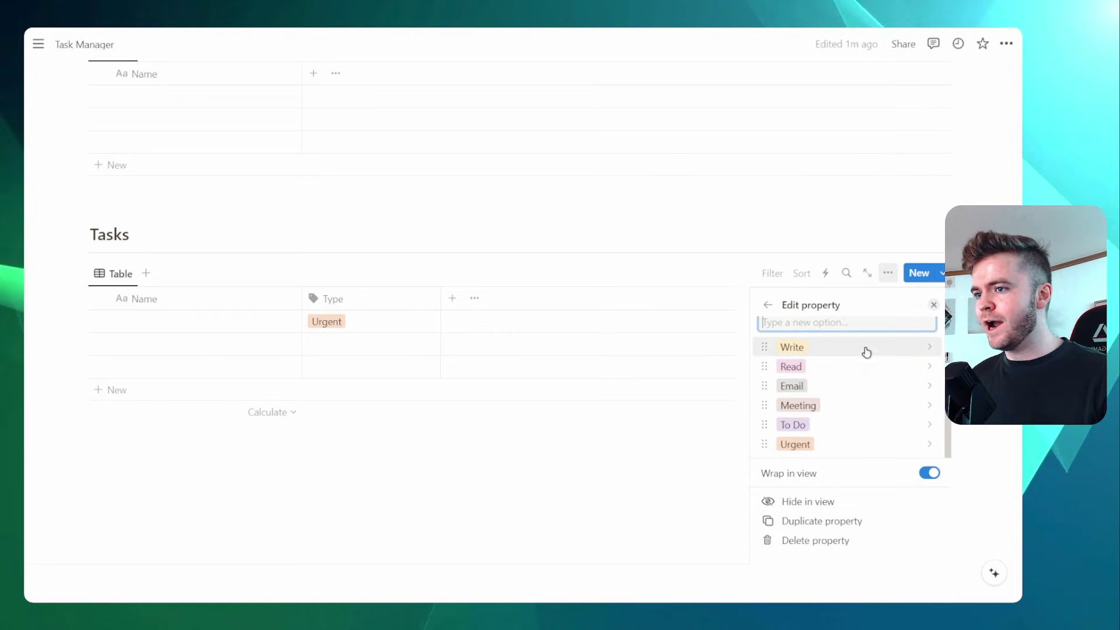
{"action": "left_click", "coordinate": [933, 304]}
- Add a Date property named Due Date to the Tasks table
{"action": "left_click", "coordinate": [452, 300]}
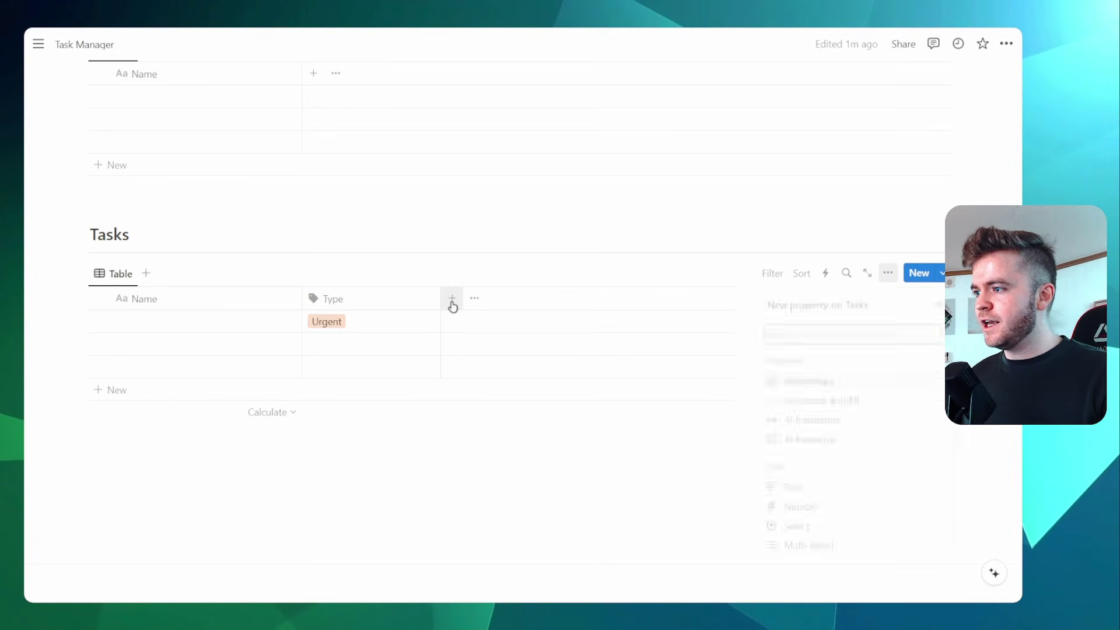
{"action": "scroll", "coordinate": [852, 430], "scroll_direction": "down", "scroll_amount": 3}
{"action": "left_click", "coordinate": [807, 366]}
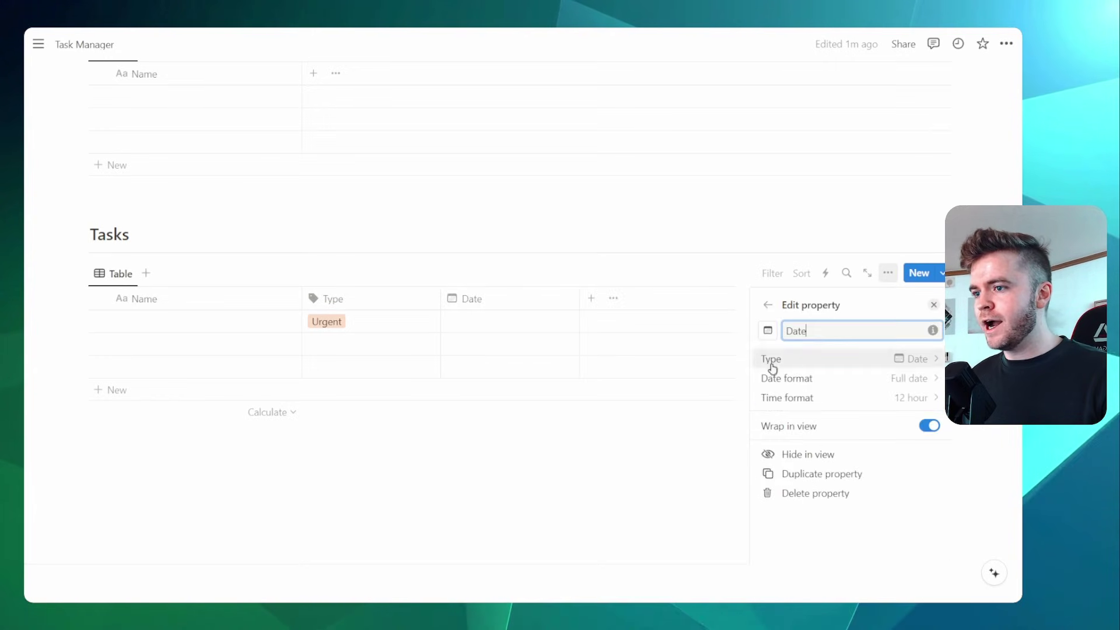
{"action": "left_click", "coordinate": [787, 331]}
{"action": "type", "text": "Due"}
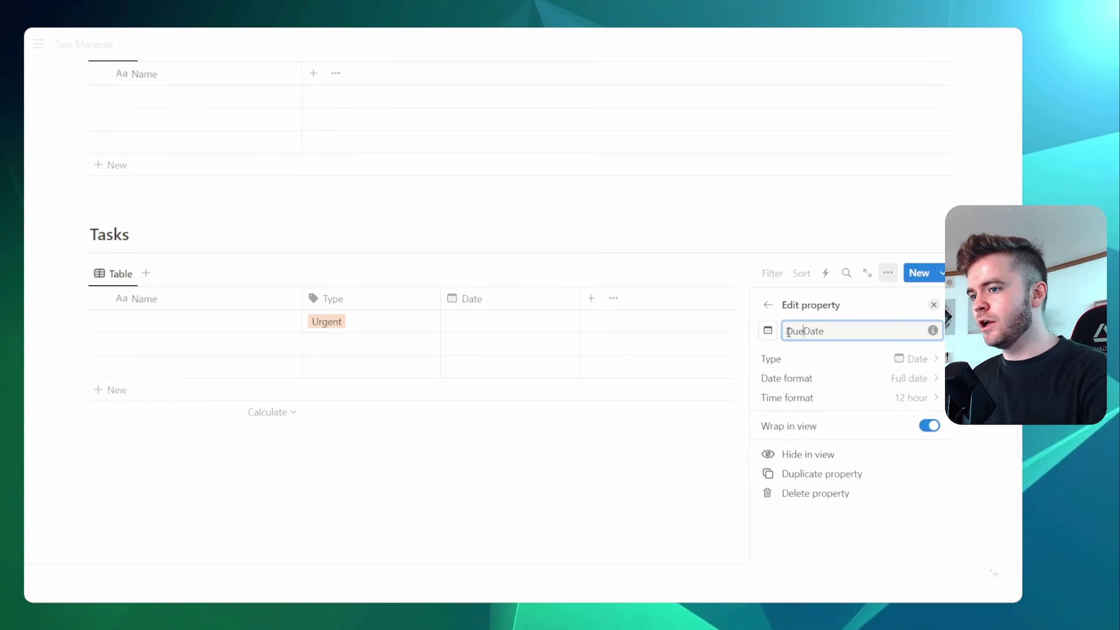
{"action": "left_click", "coordinate": [591, 298]}
- Add a Completed checkbox property and move it to the first column
{"action": "left_click", "coordinate": [591, 298]}
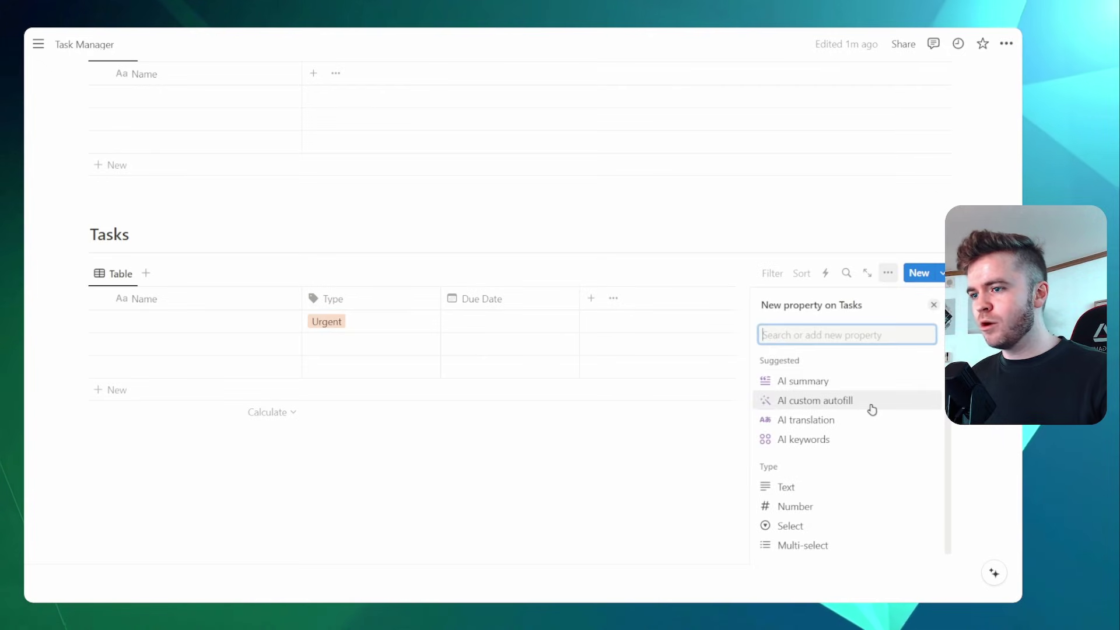
{"action": "scroll", "coordinate": [872, 405], "scroll_direction": "down", "scroll_amount": 5}
{"action": "left_click", "coordinate": [839, 426]}
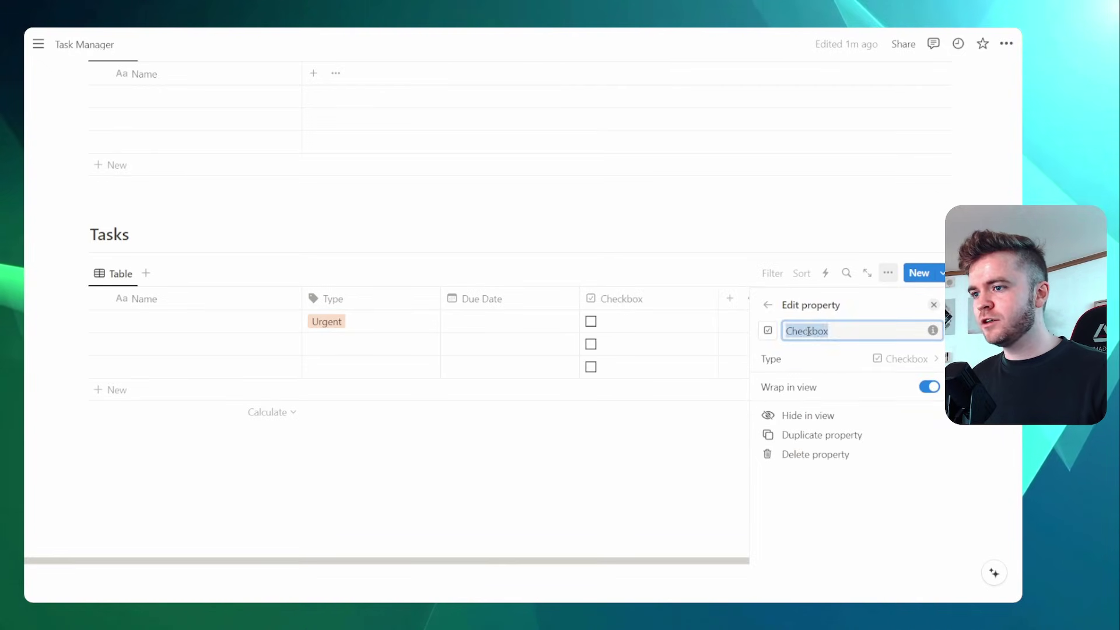
{"action": "key", "text": "BackSpace"}
{"action": "type", "text": "Complet"}
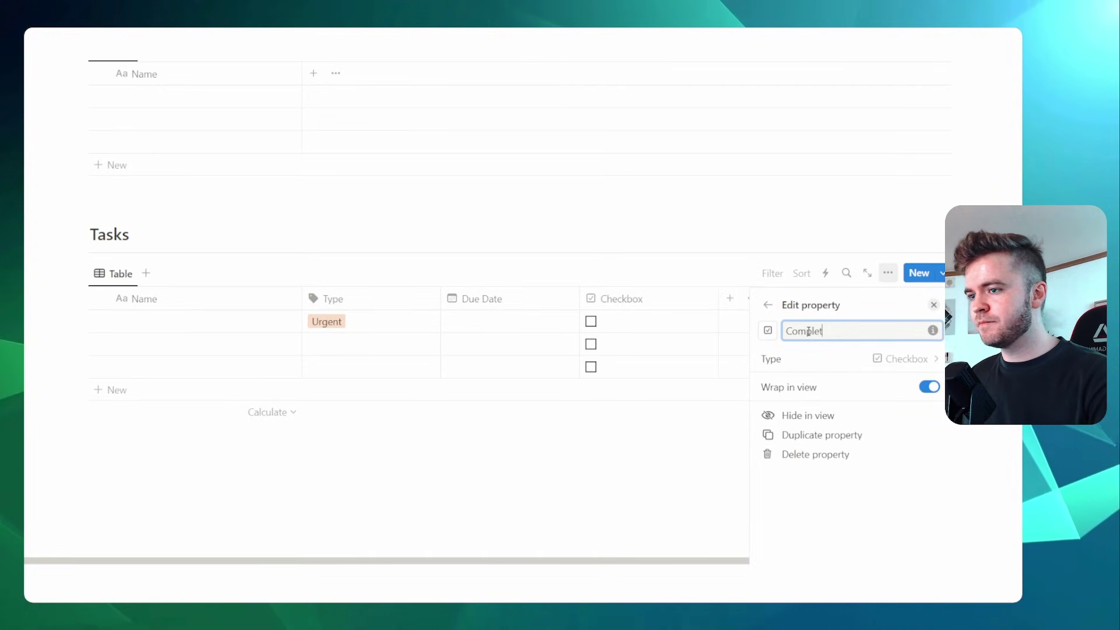
{"action": "type", "text": "ed"}
{"action": "left_click", "coordinate": [933, 305]}
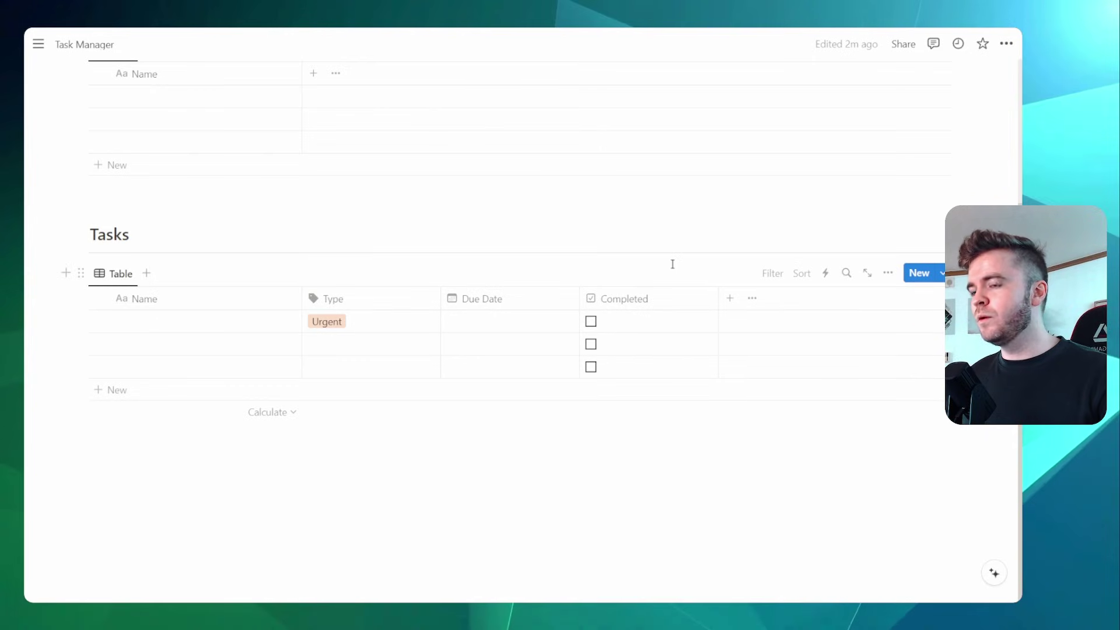
{"action": "left_click_drag", "start_coordinate": [647, 298], "coordinate": [223, 300]}
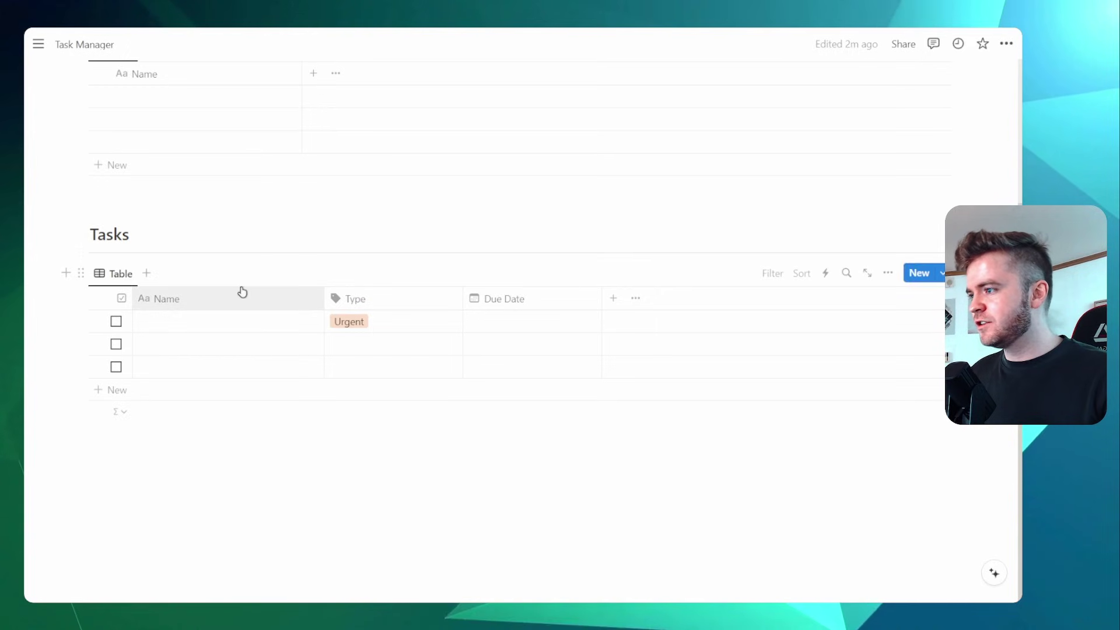
- Turn off Wrap all columns and Show vertical lines in the table layout
{"action": "mouse_move", "coordinate": [210, 347]}
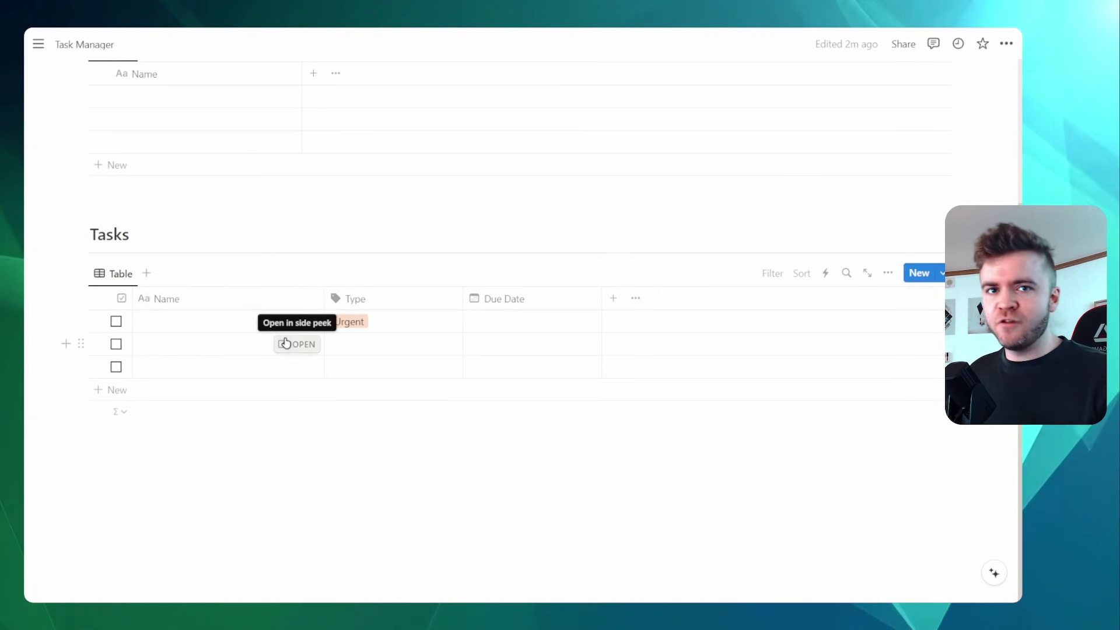
{"action": "left_click", "coordinate": [888, 272]}
{"action": "left_click", "coordinate": [871, 360]}
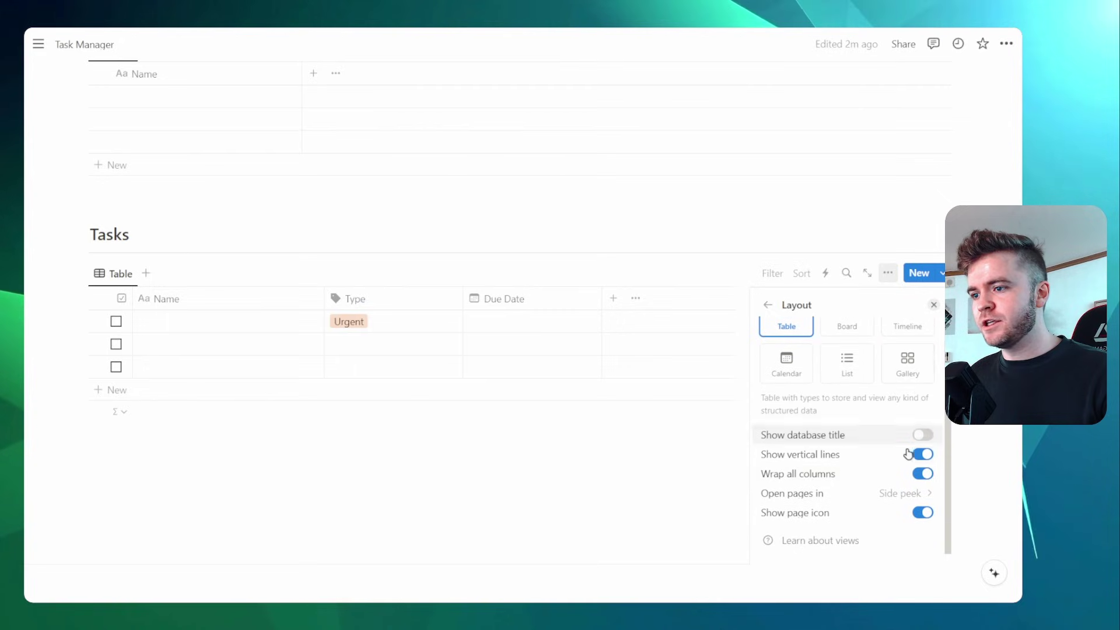
{"action": "left_click", "coordinate": [927, 478]}
{"action": "left_click", "coordinate": [926, 455]}
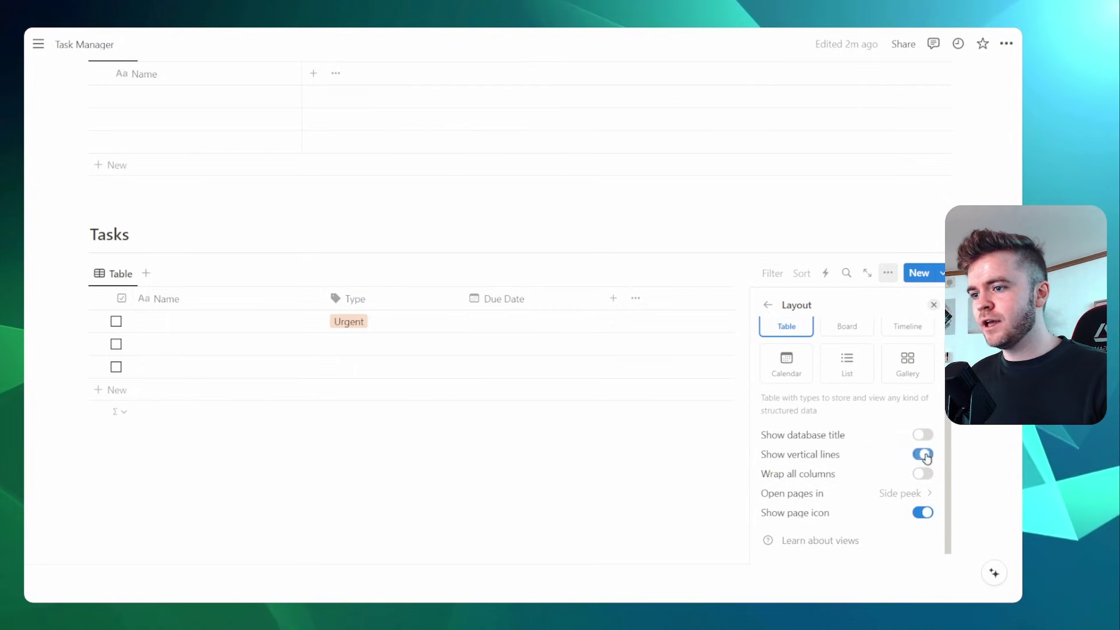
{"action": "left_click", "coordinate": [934, 305]}
{"action": "left_click", "coordinate": [338, 236]}
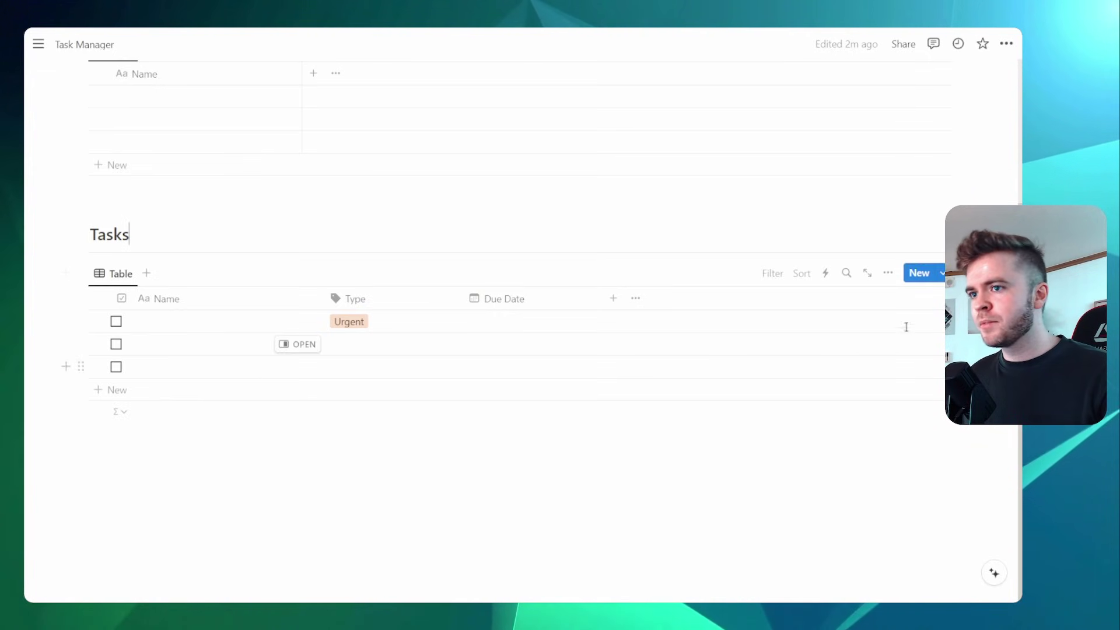
- Create a Tasks template titled 'New Task' with a grey circle outline icon
{"action": "left_click", "coordinate": [942, 274]}
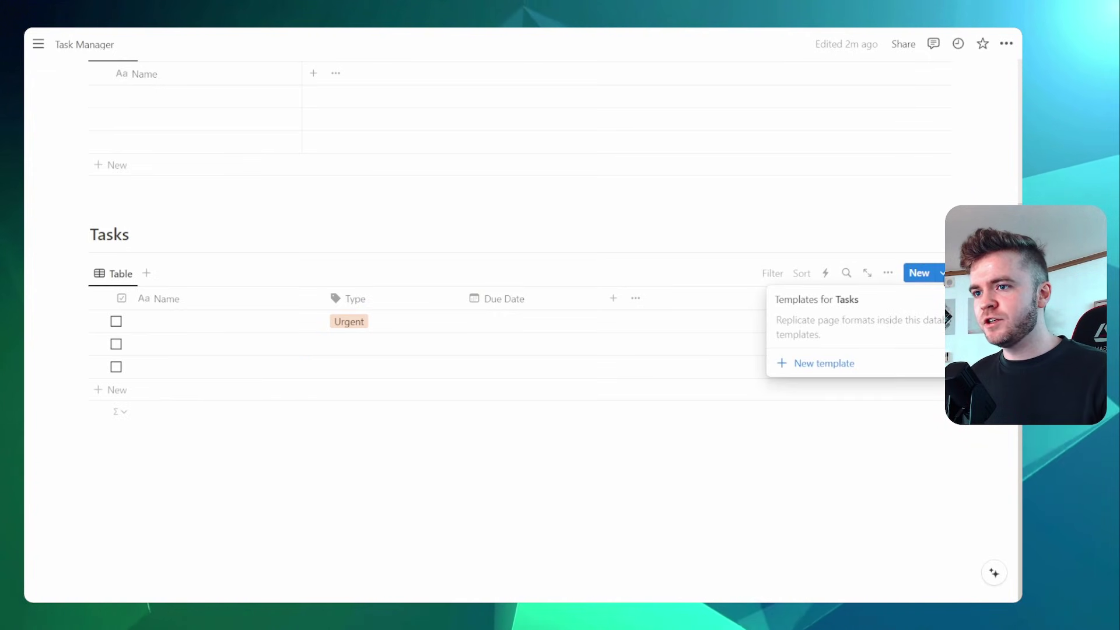
{"action": "left_click", "coordinate": [810, 368]}
{"action": "type", "text": "New "}
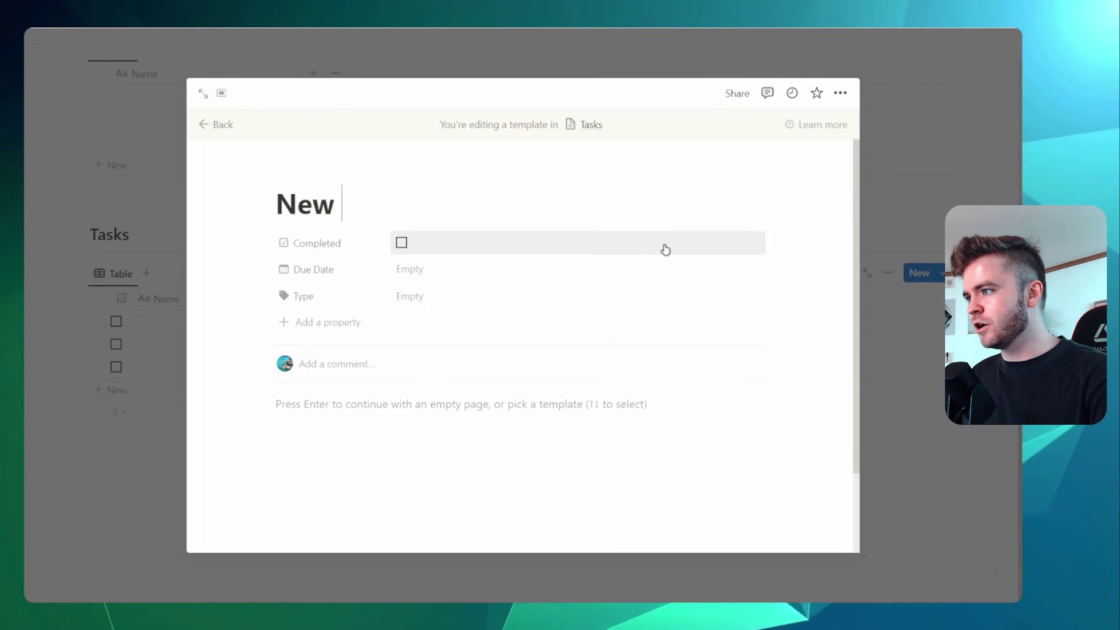
{"action": "type", "text": "Task"}
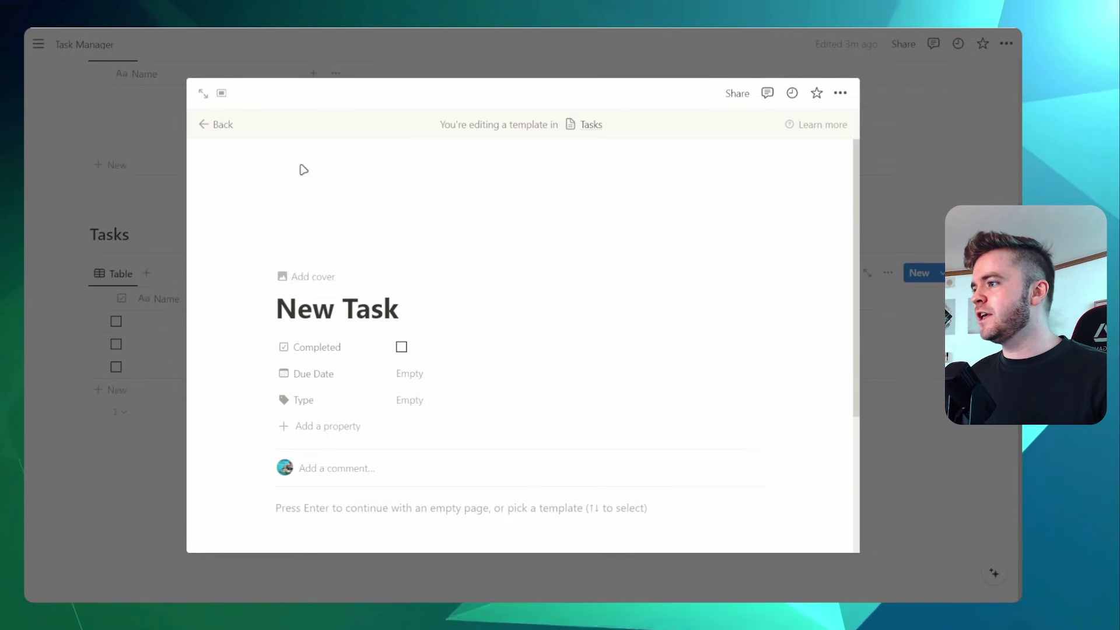
{"action": "left_click", "coordinate": [286, 276]}
{"action": "left_click", "coordinate": [222, 278]}
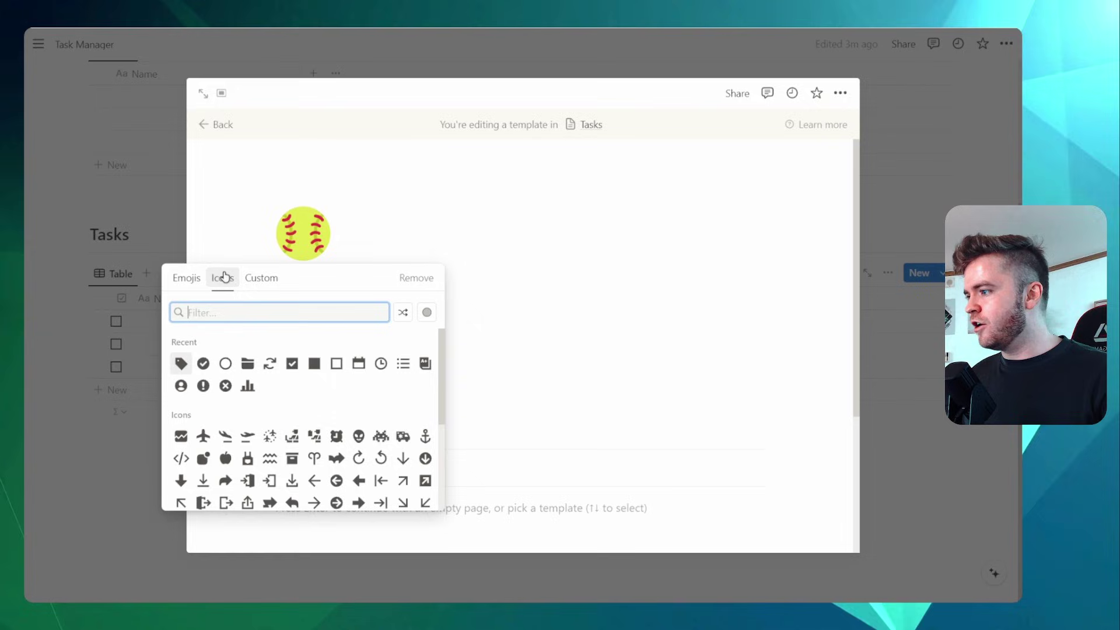
{"action": "left_click", "coordinate": [227, 365]}
{"action": "left_click", "coordinate": [200, 393]}
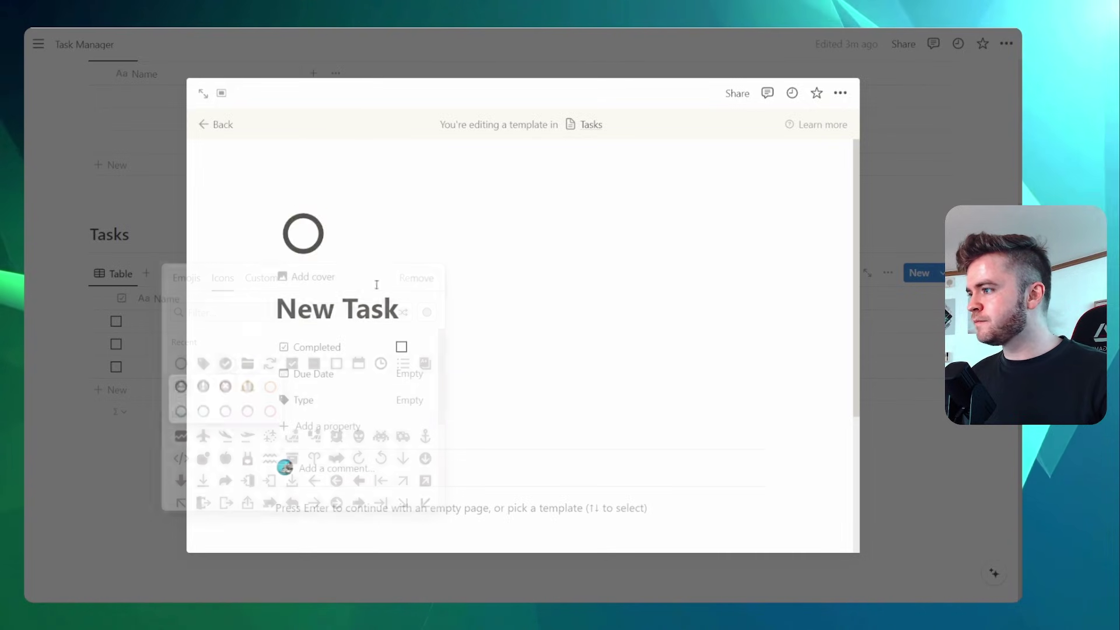
{"action": "left_click", "coordinate": [218, 126]}
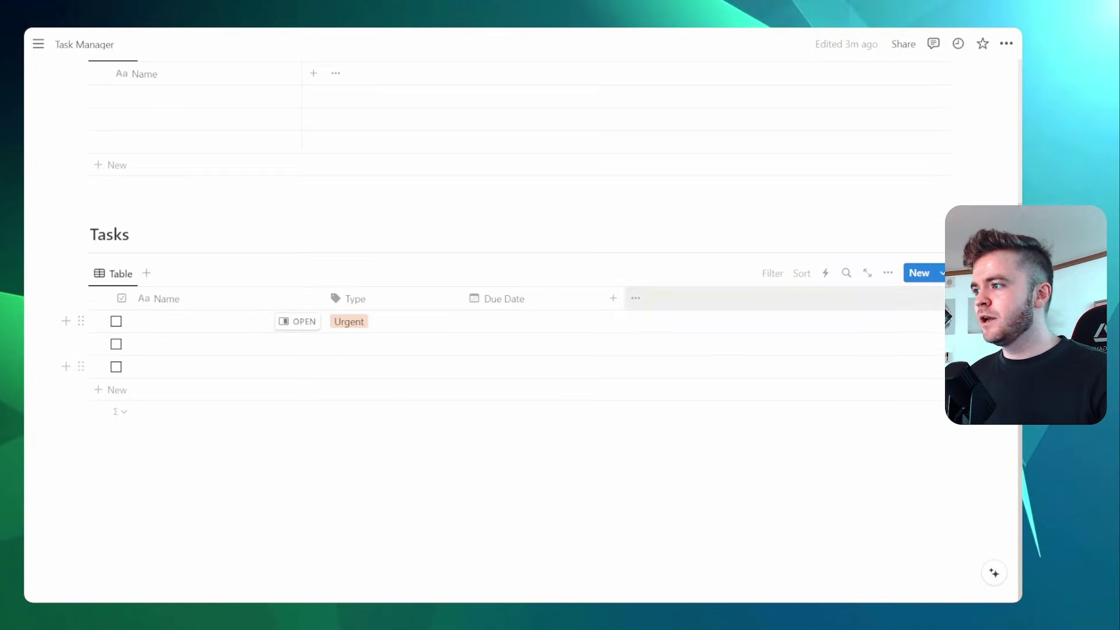
- Set New Task as the default template for all Tasks views
{"action": "left_click", "coordinate": [942, 275]}
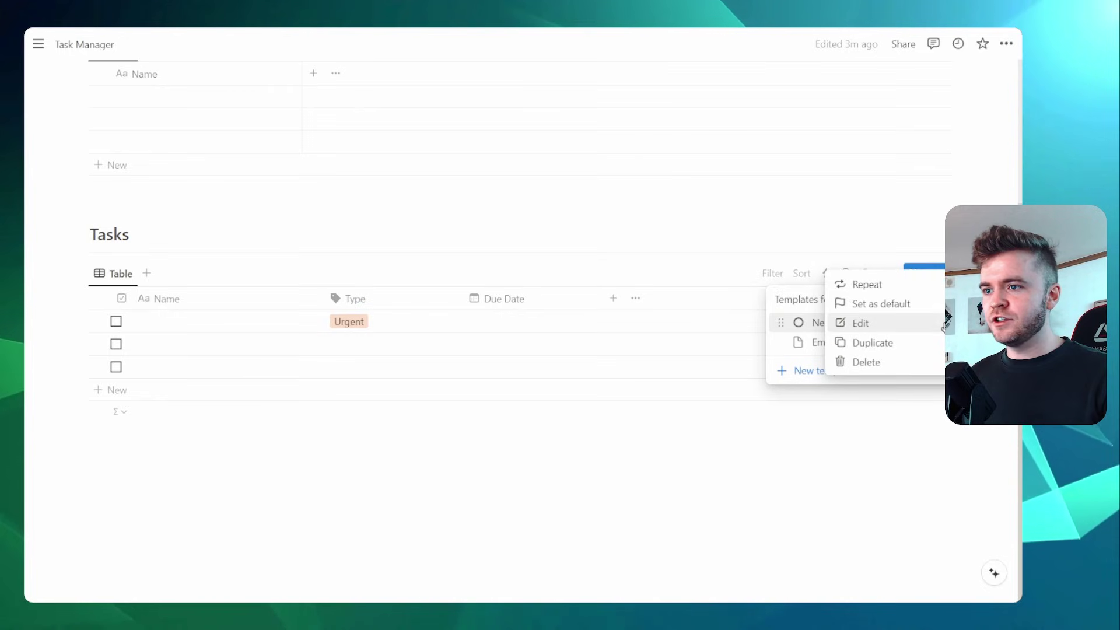
{"action": "left_click", "coordinate": [905, 304]}
{"action": "left_click", "coordinate": [508, 308]}
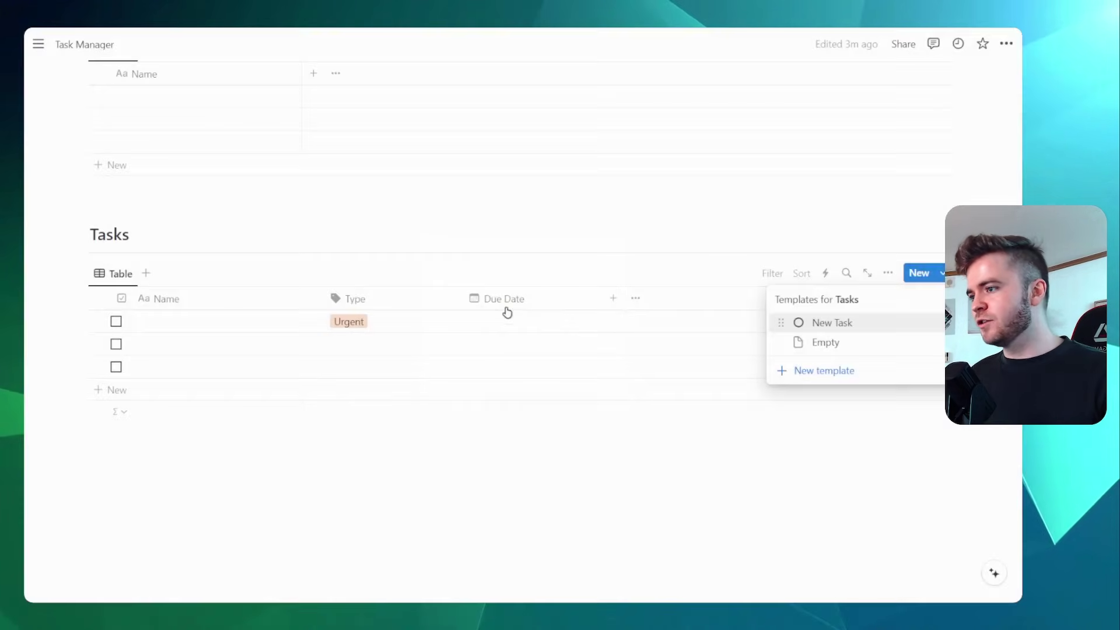
{"action": "left_click", "coordinate": [286, 234]}
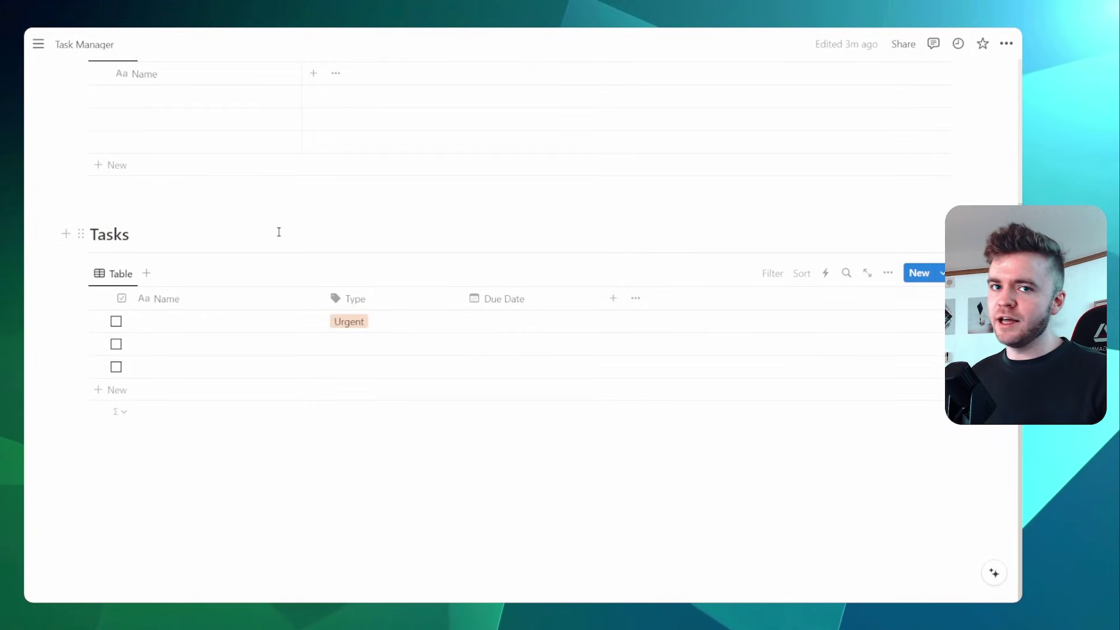
{"action": "left_click", "coordinate": [268, 232]}
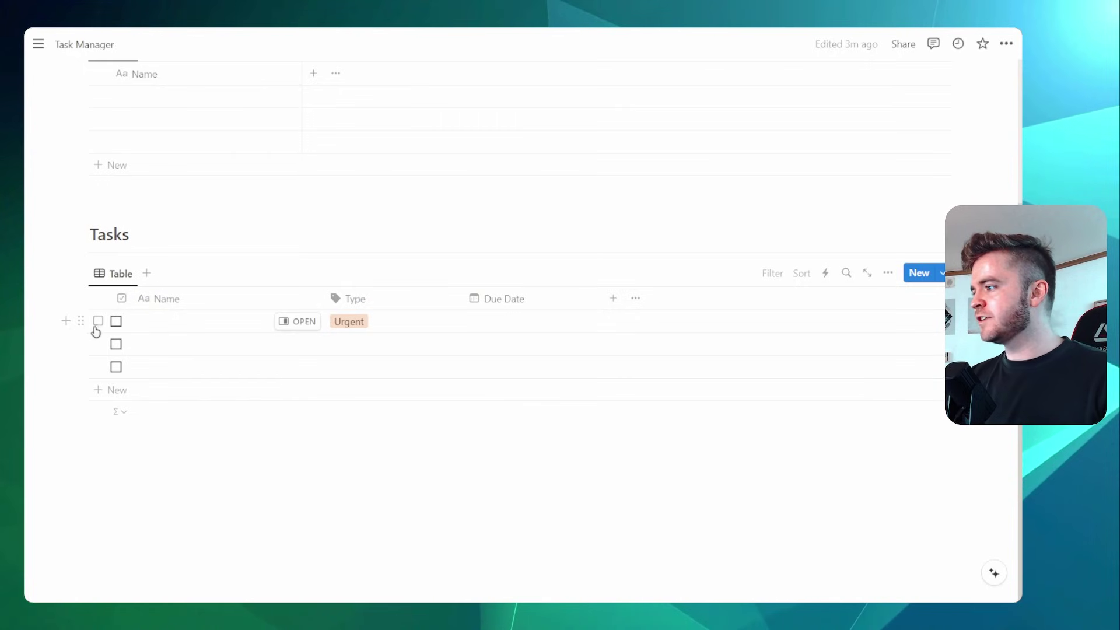
- Delete the three empty rows from the Tasks table
{"action": "left_click", "coordinate": [98, 321]}
{"action": "left_click", "coordinate": [98, 344]}
{"action": "left_click", "coordinate": [98, 367]}
{"action": "key", "text": "Delete"}
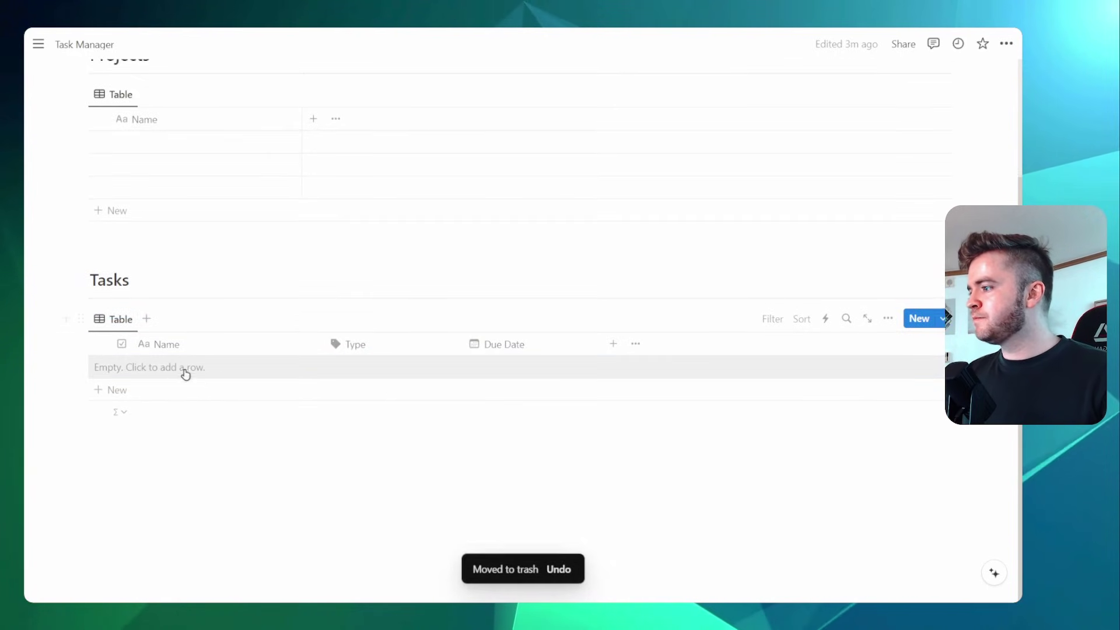
- Add tasks Write Project Report (Write) and Email Team Meeting (Email)
{"action": "left_click", "coordinate": [186, 374]}
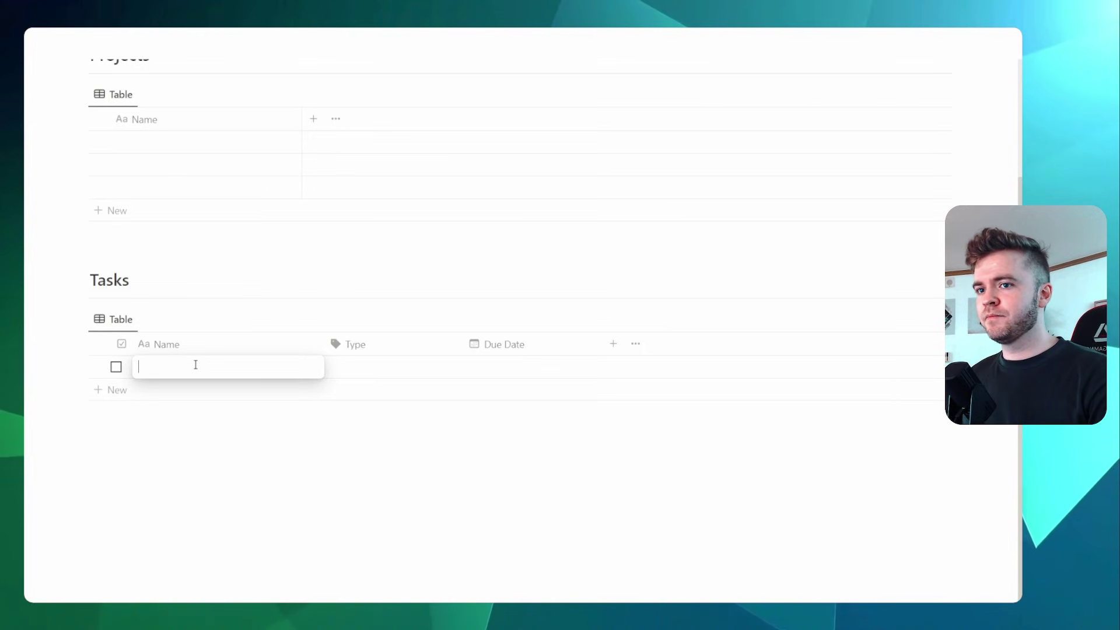
{"action": "type", "text": "Write Project"}
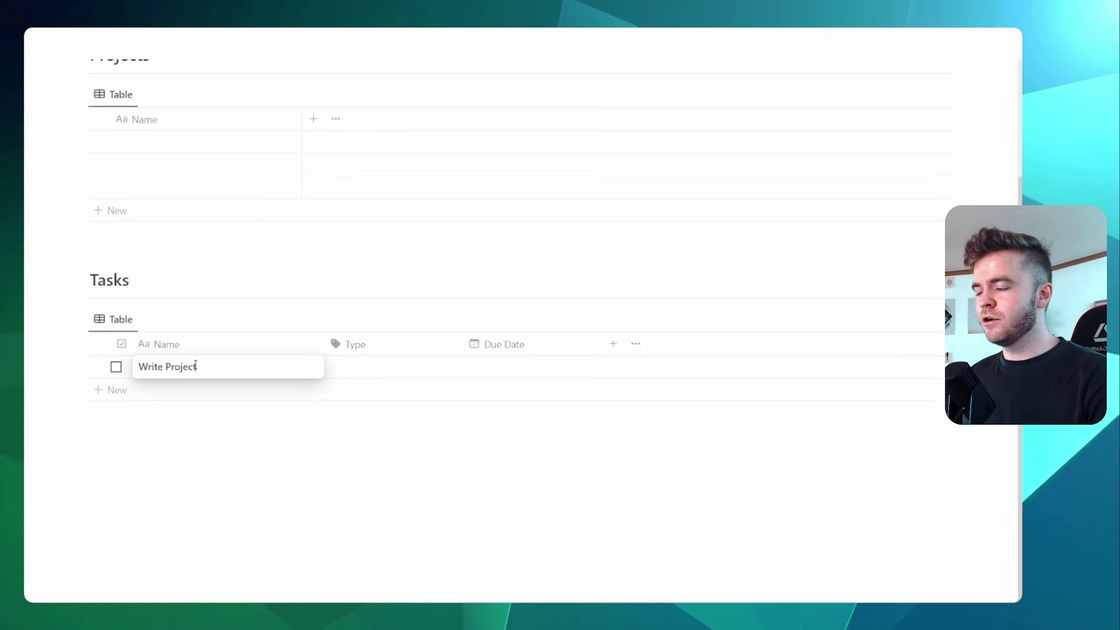
{"action": "type", "text": " Report"}
{"action": "key", "text": "Return"}
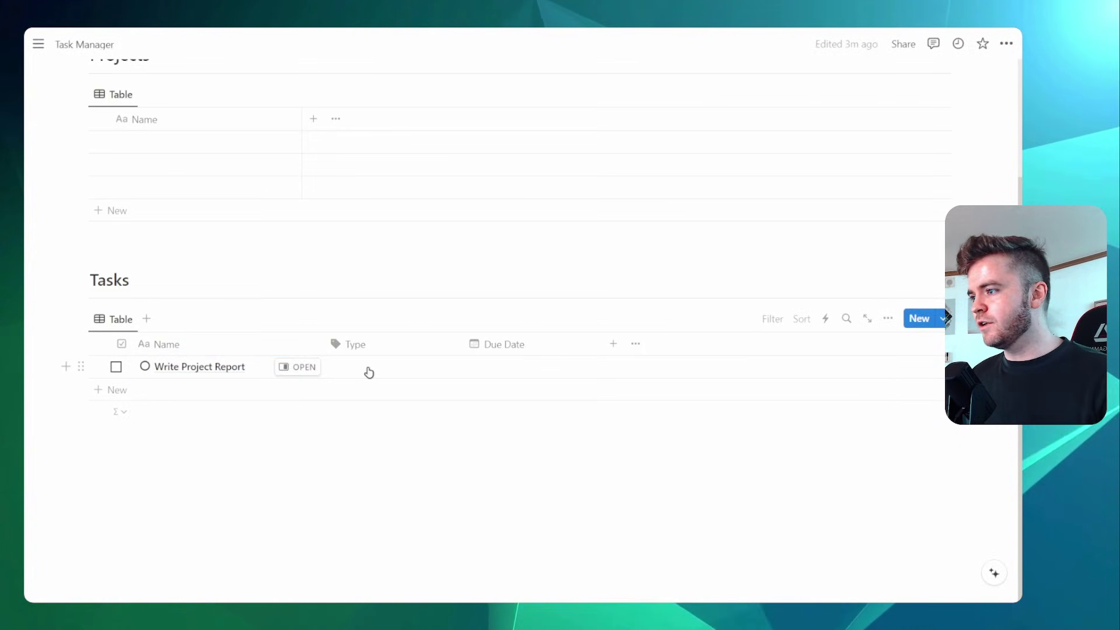
{"action": "left_click", "coordinate": [367, 373]}
{"action": "left_click", "coordinate": [415, 412]}
{"action": "left_click", "coordinate": [117, 390]}
{"action": "type", "text": "New Task"}
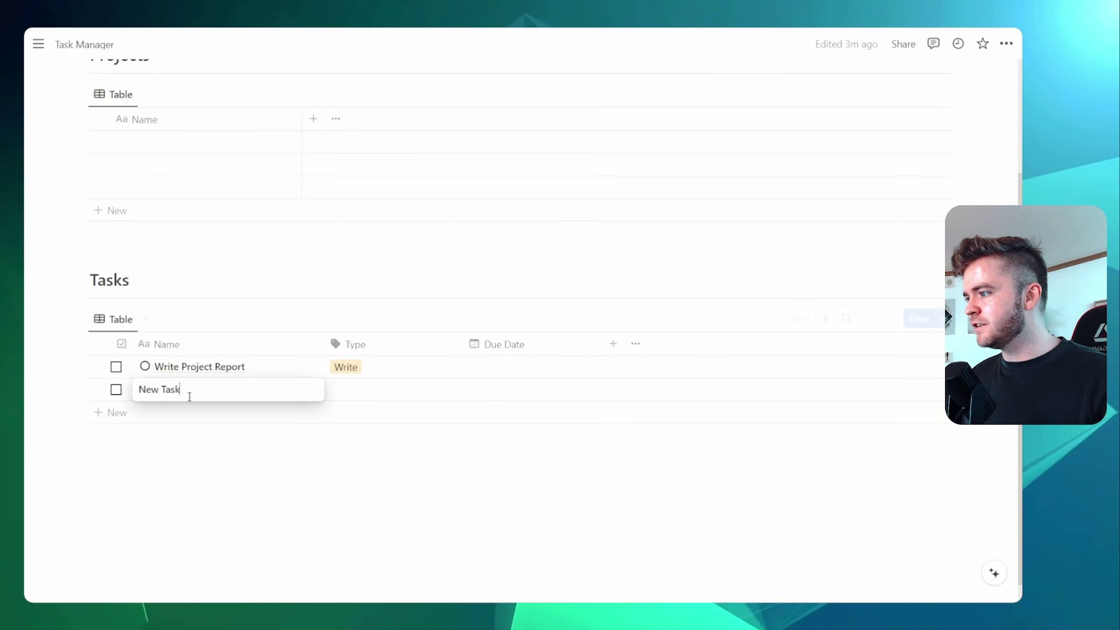
{"action": "type", "text": "Email Team Meeting"}
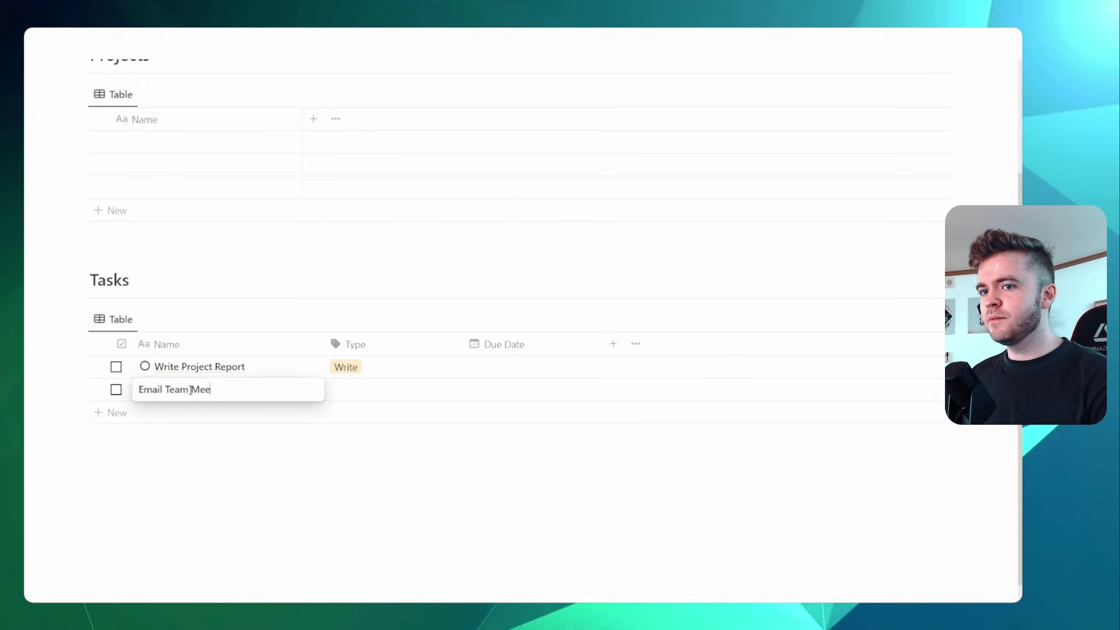
{"action": "key", "text": "Return"}
{"action": "left_click", "coordinate": [368, 390]}
{"action": "left_click", "coordinate": [353, 473]}
- Add tasks Organize Desk (To Do) and Fix Website (Urgent)
{"action": "left_click", "coordinate": [116, 435]}
{"action": "type", "text": "New Task"}
{"action": "key", "text": "ctrl+a"}
{"action": "type", "text": "Organize Desk"}
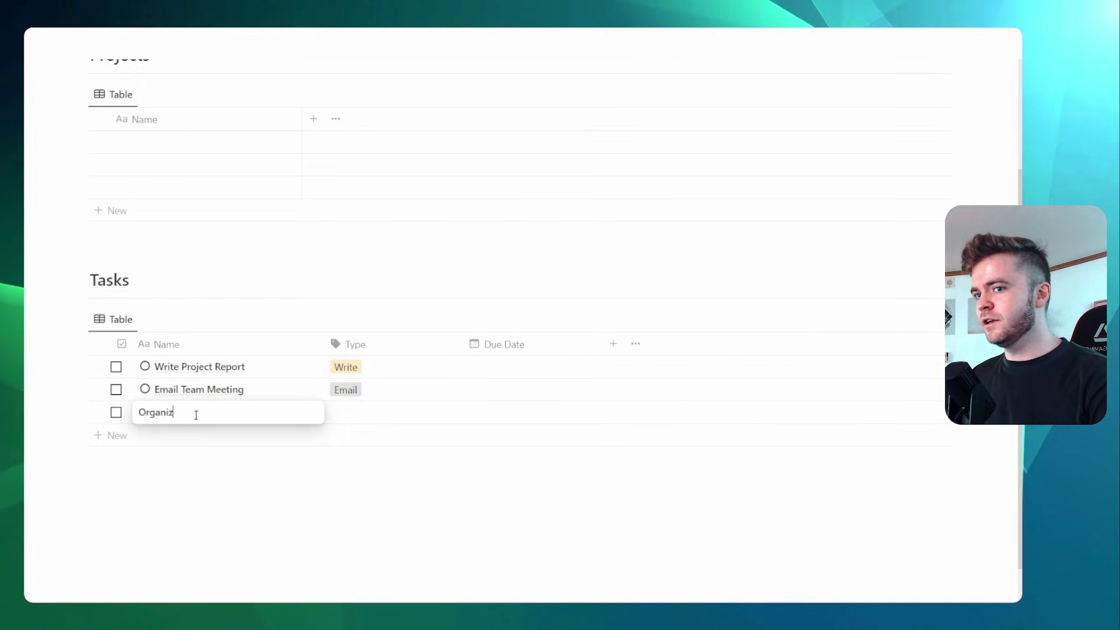
{"action": "key", "text": "Tab"}
{"action": "left_click", "coordinate": [117, 435]}
{"action": "type", "text": "Fix Website"}
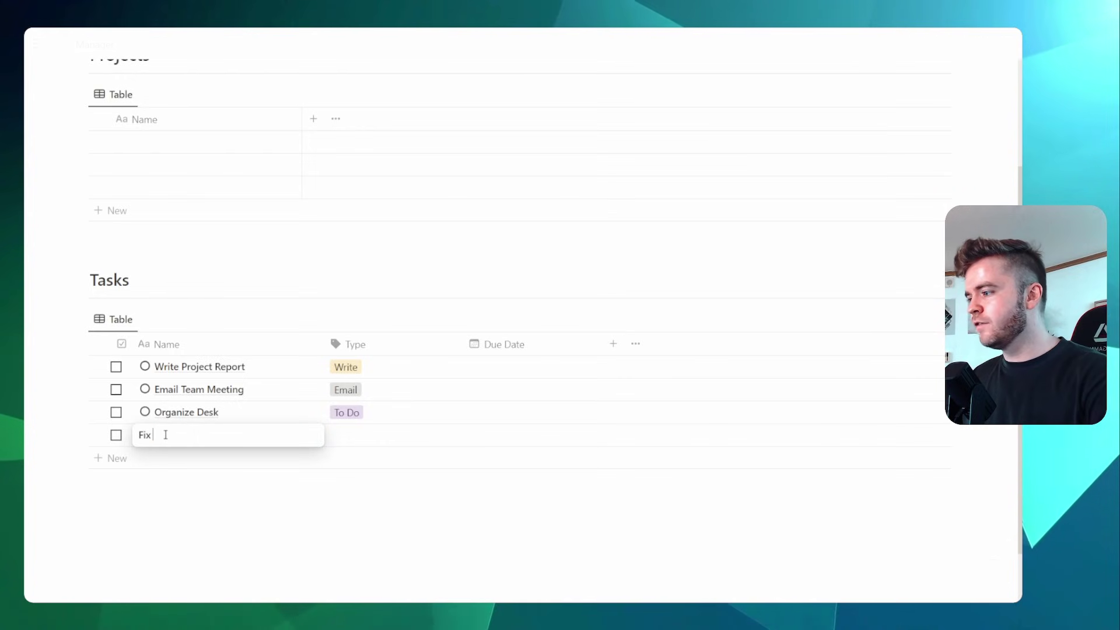
{"action": "key", "text": "Return"}
{"action": "left_click", "coordinate": [367, 436]}
{"action": "left_click", "coordinate": [388, 578]}
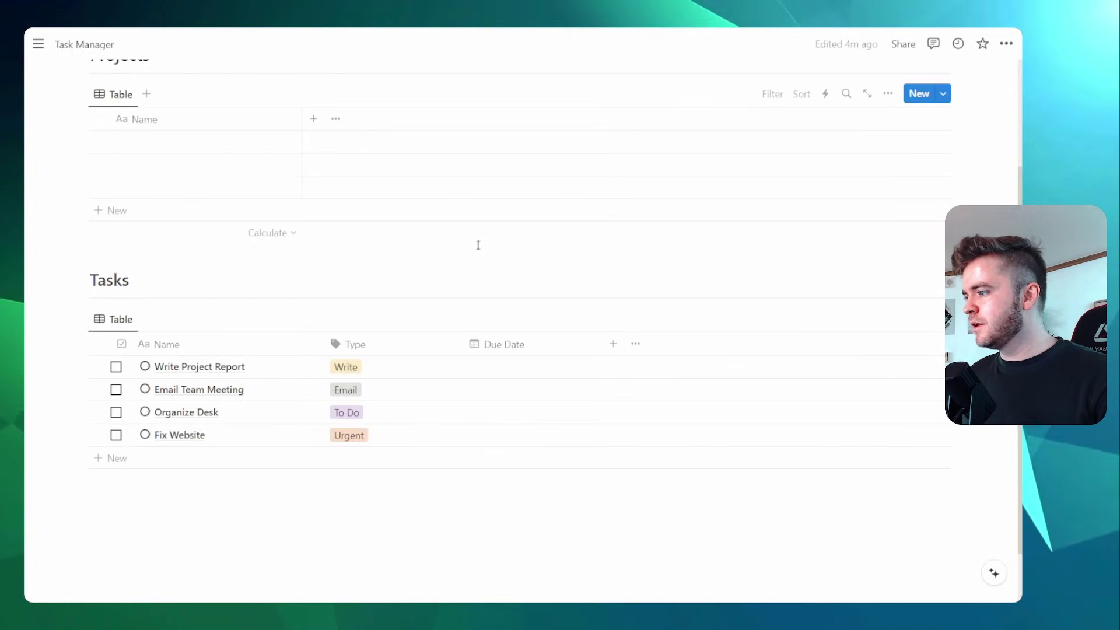
- Set due dates Apr 12, Apr 5, Apr 4 and Apr 4 on the four tasks in order
{"action": "scroll", "coordinate": [490, 234], "scroll_direction": "down", "scroll_amount": 1}
{"action": "left_click", "coordinate": [514, 315]}
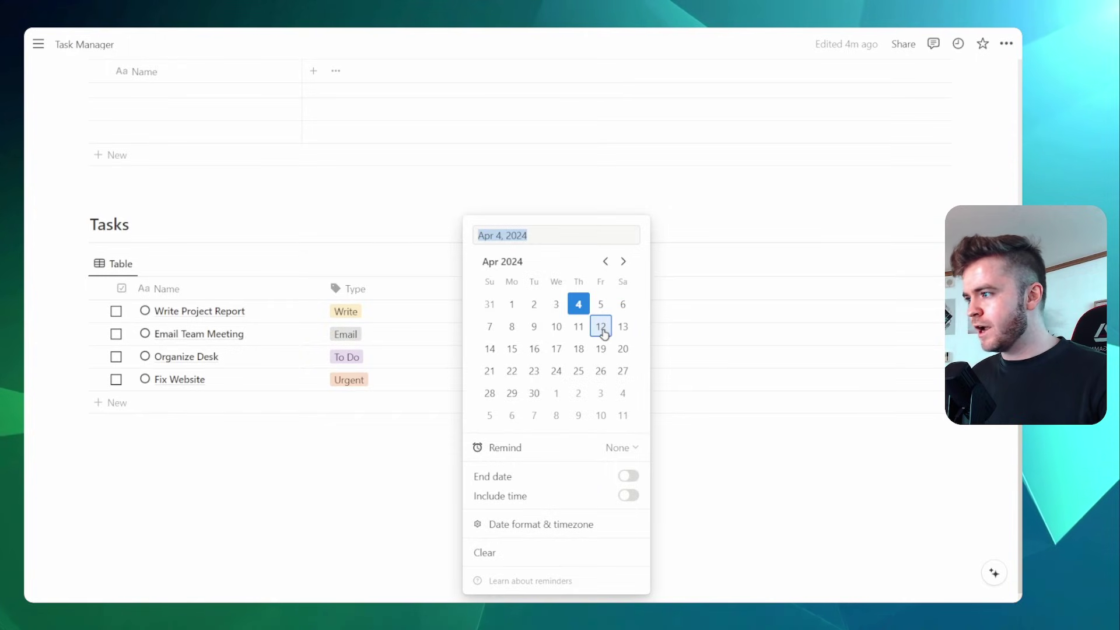
{"action": "left_click", "coordinate": [726, 243]}
{"action": "left_click", "coordinate": [536, 341]}
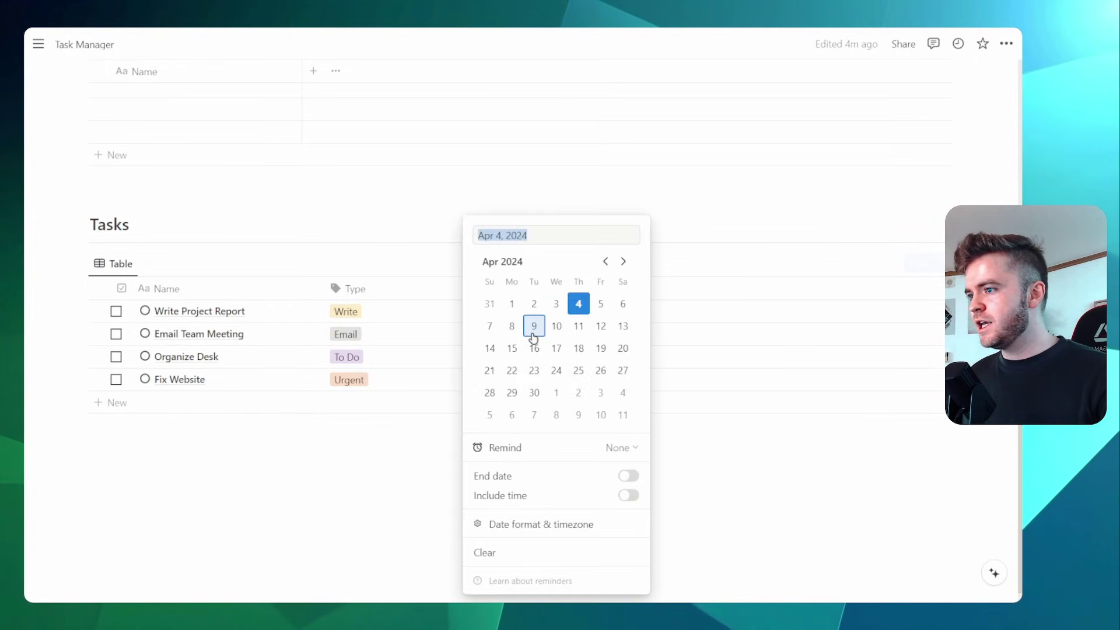
{"action": "left_click", "coordinate": [601, 306]}
{"action": "left_click", "coordinate": [703, 228]}
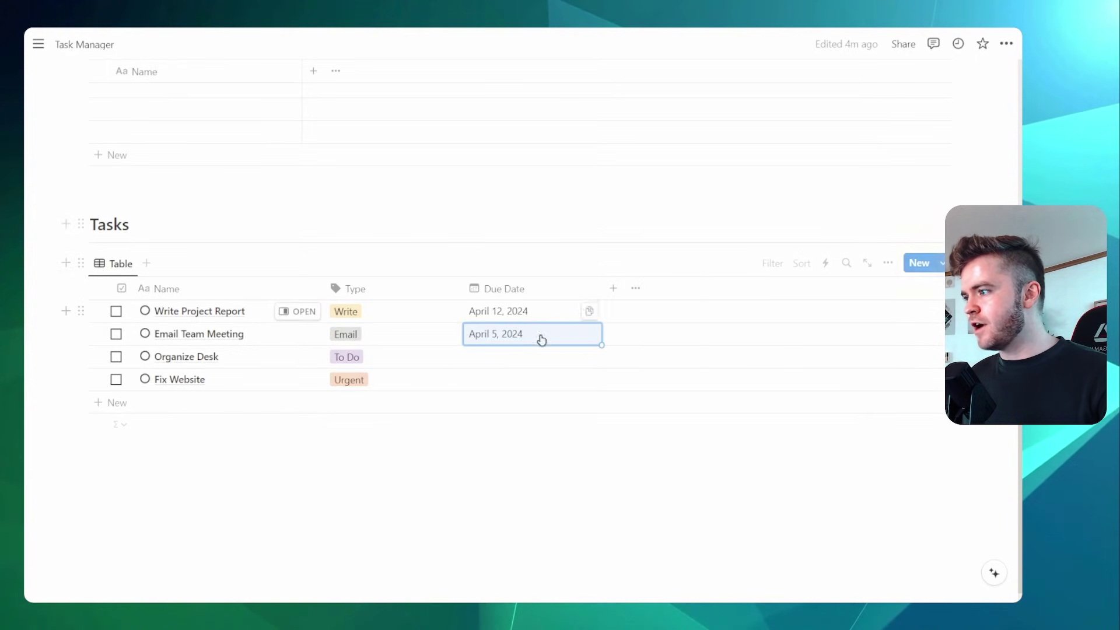
{"action": "left_click", "coordinate": [510, 362]}
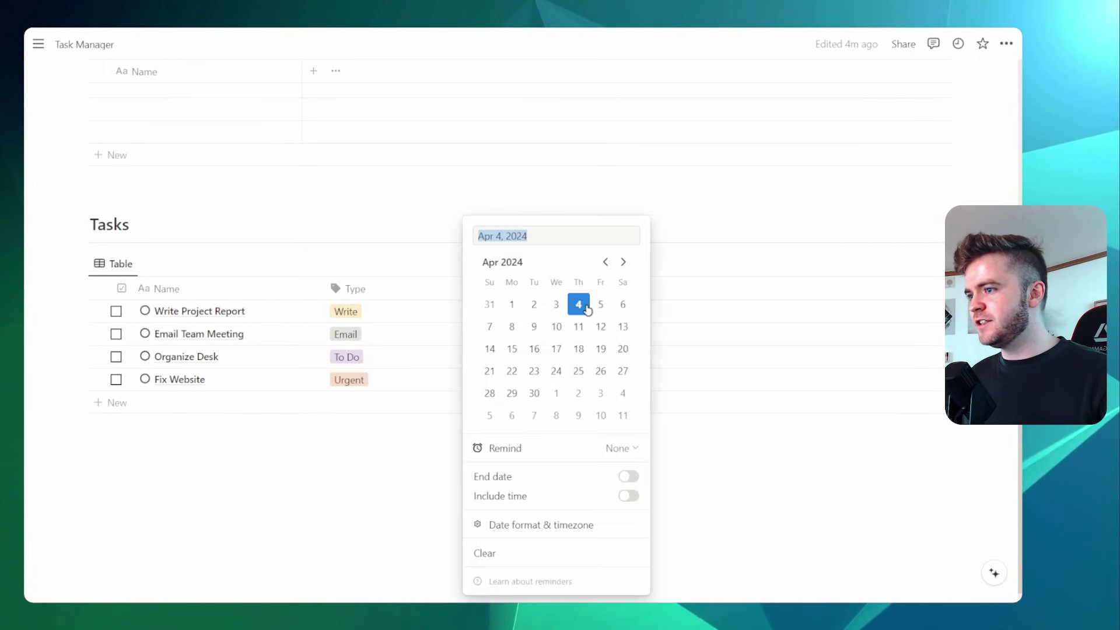
{"action": "left_click", "coordinate": [411, 238]}
{"action": "left_click", "coordinate": [485, 388]}
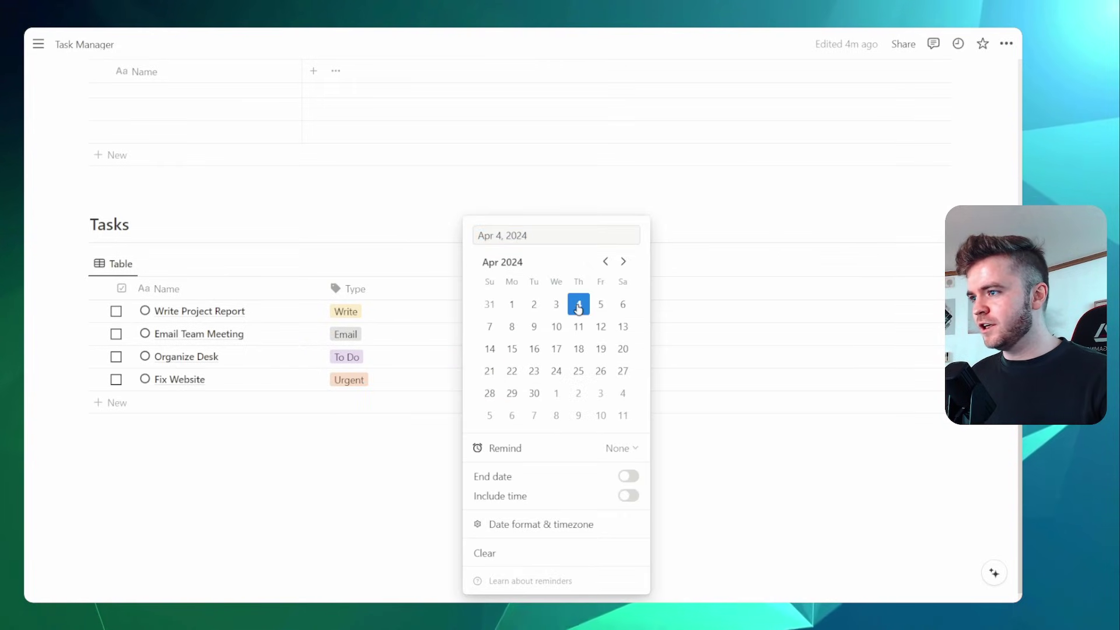
{"action": "left_click", "coordinate": [307, 235]}
{"action": "scroll", "coordinate": [434, 195], "scroll_direction": "down", "scroll_amount": 1}
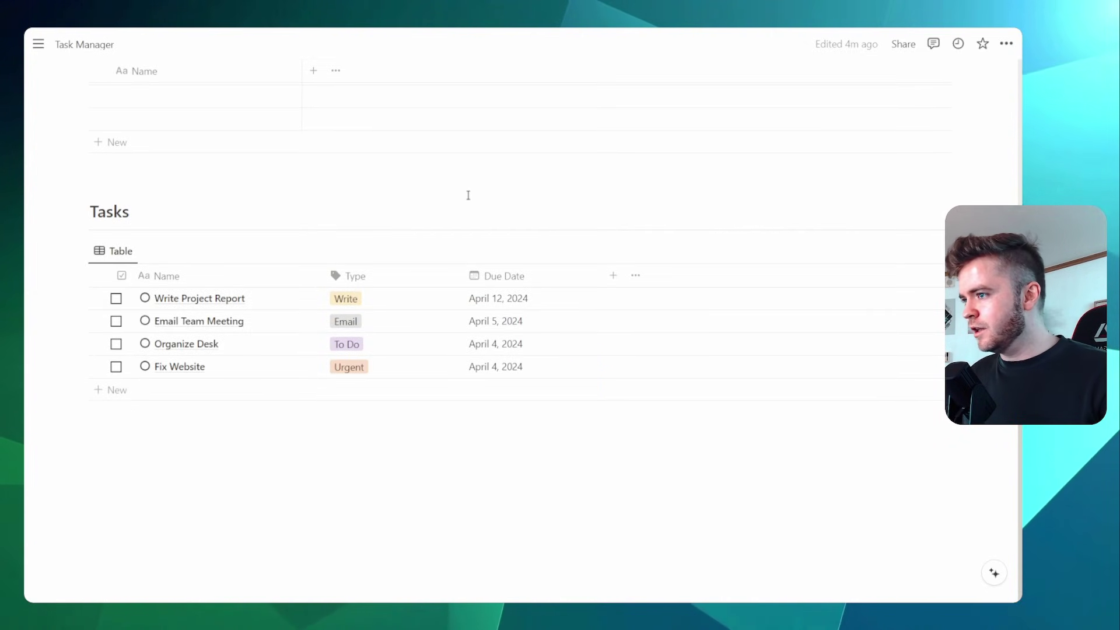
- Sort Tasks by Due Date ascending and drag the Name column's edge to narrow it
{"action": "left_click", "coordinate": [800, 257]}
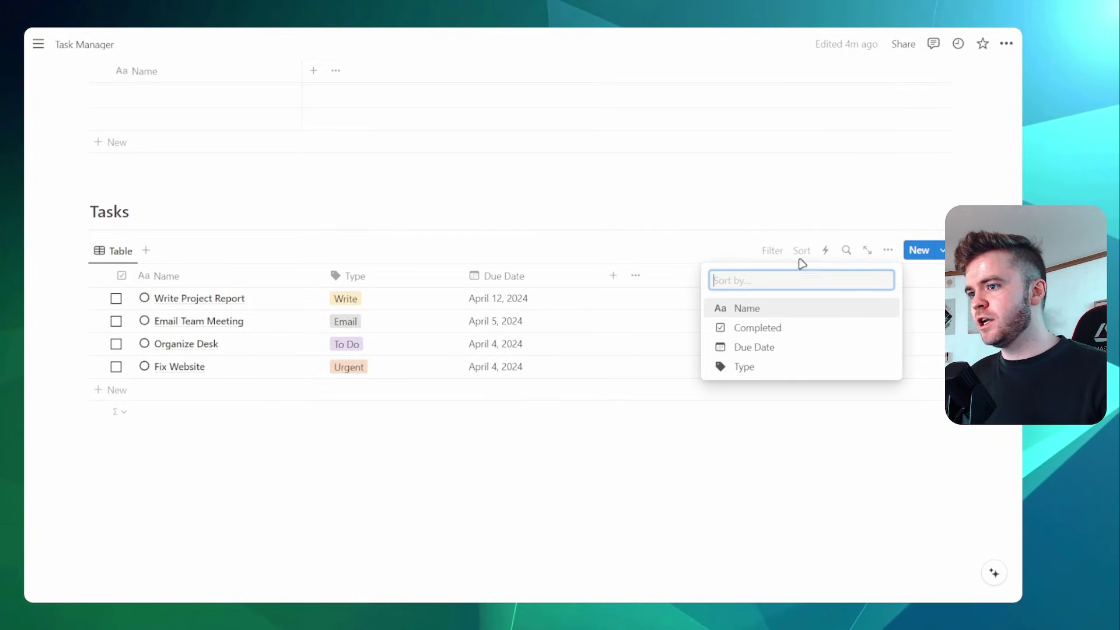
{"action": "left_click", "coordinate": [754, 348]}
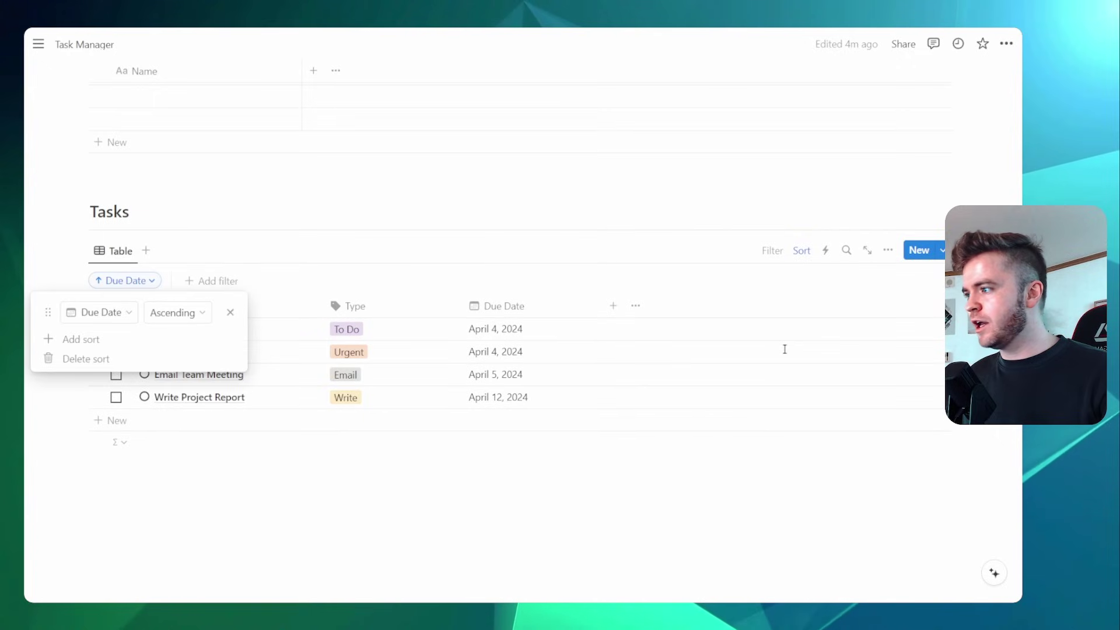
{"action": "left_click", "coordinate": [241, 252]}
{"action": "scroll", "coordinate": [508, 255], "scroll_direction": "down", "scroll_amount": 1}
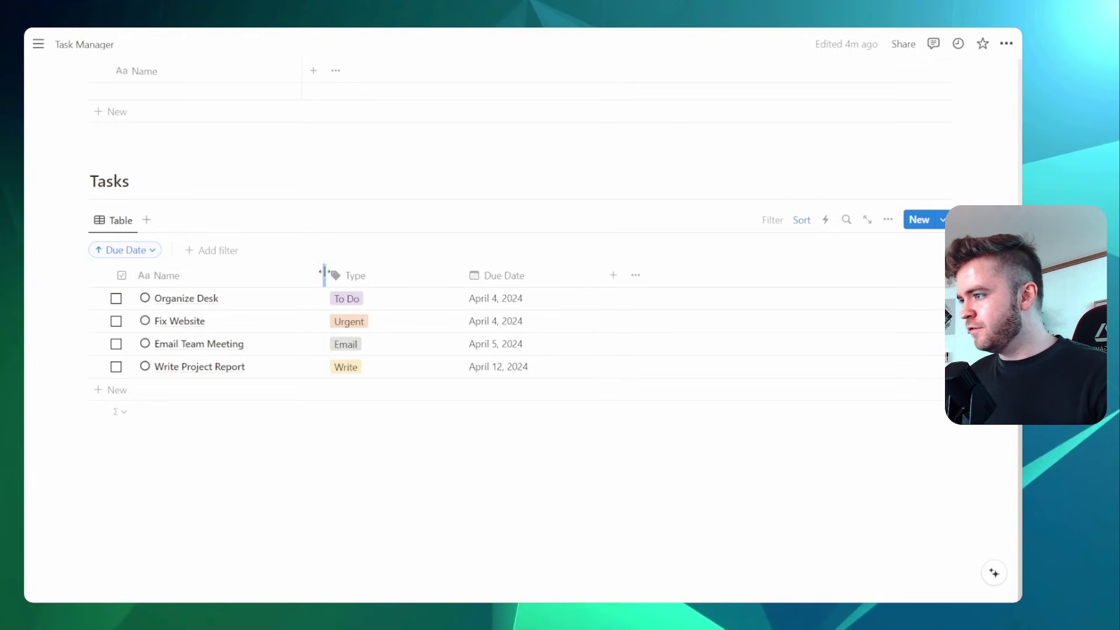
{"action": "left_click_drag", "start_coordinate": [320, 276], "coordinate": [280, 276]}
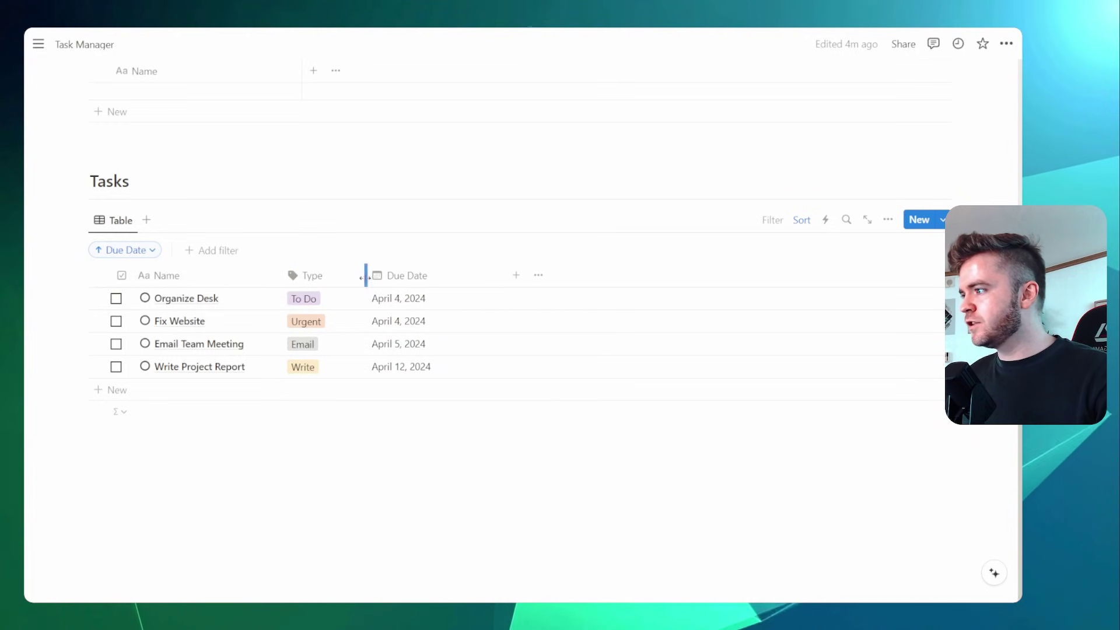
- Rename the Tasks table view to 'All' and give it a list icon
{"action": "left_click", "coordinate": [121, 222]}
{"action": "left_click", "coordinate": [130, 247]}
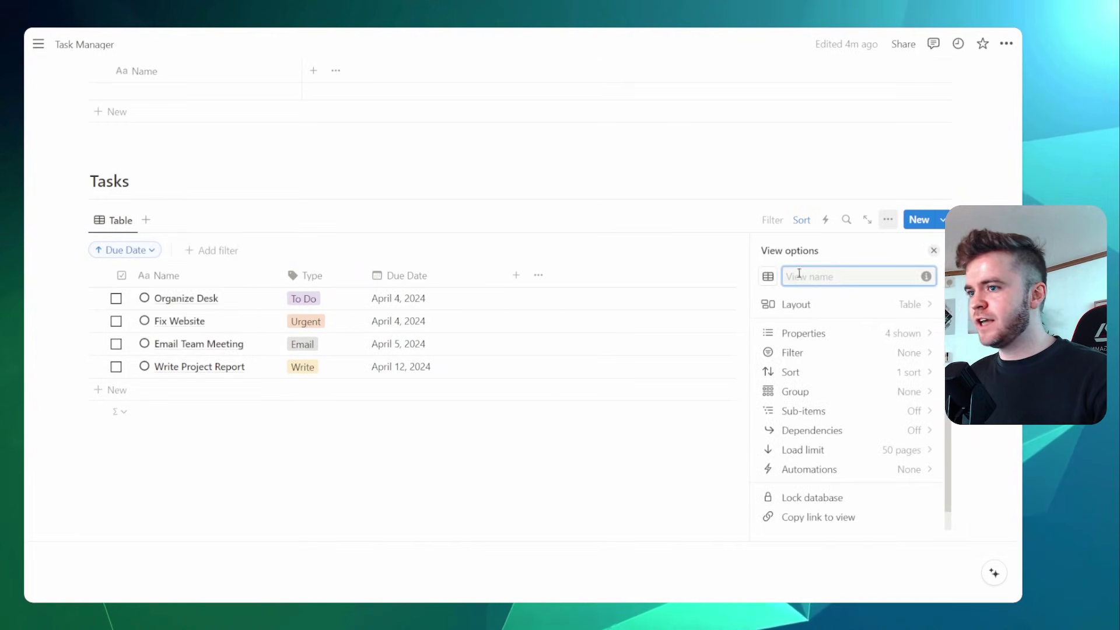
{"action": "type", "text": "All"}
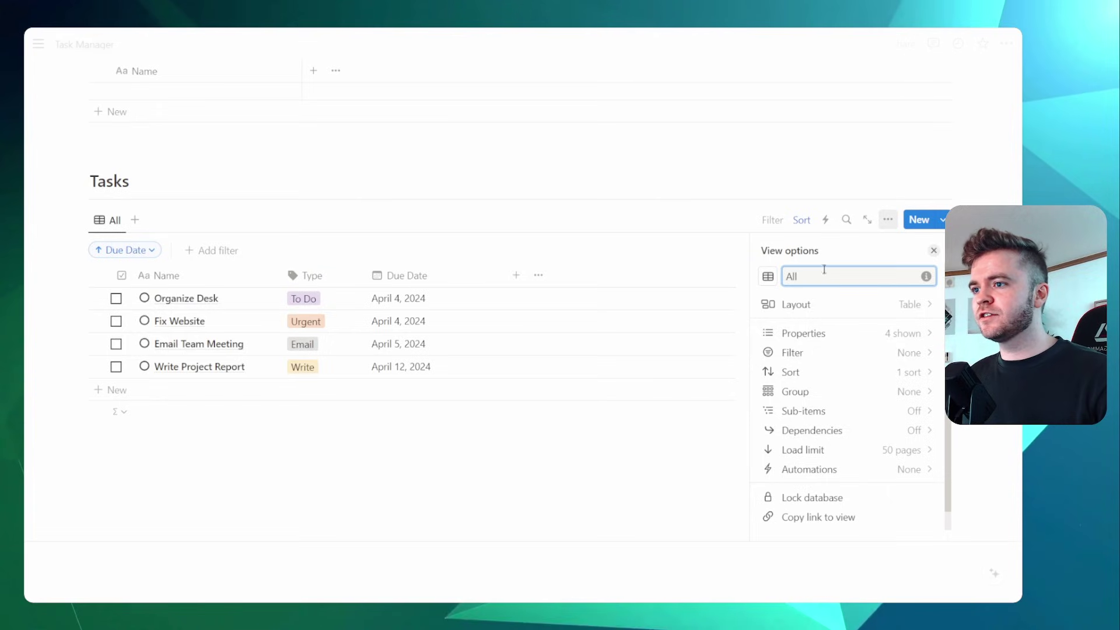
{"action": "left_click", "coordinate": [767, 276]}
{"action": "left_click", "coordinate": [735, 408]}
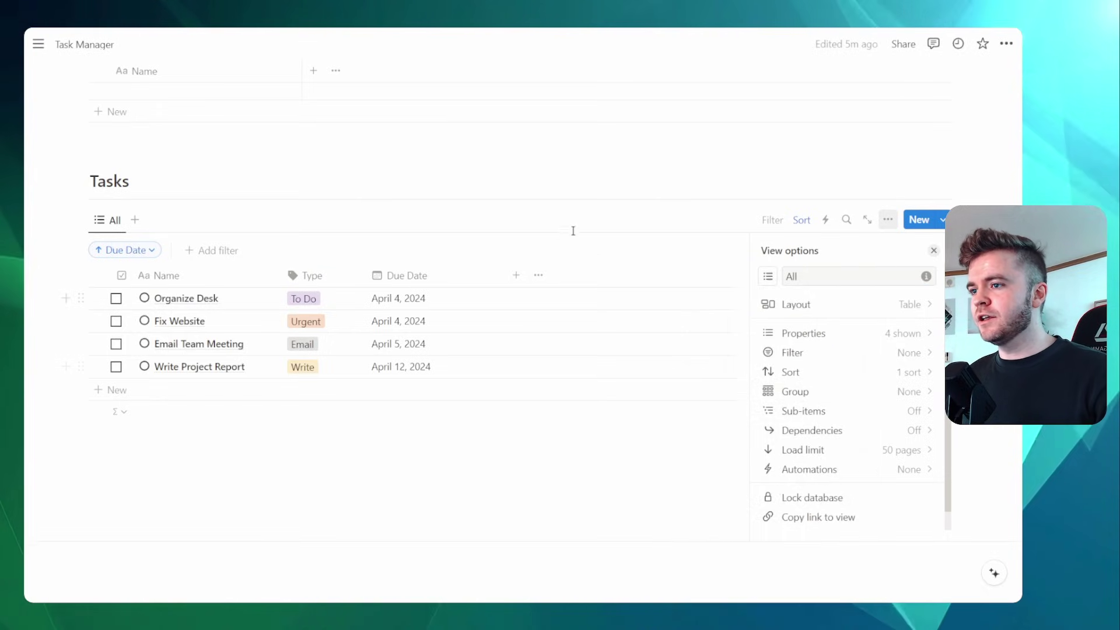
{"action": "left_click", "coordinate": [576, 221]}
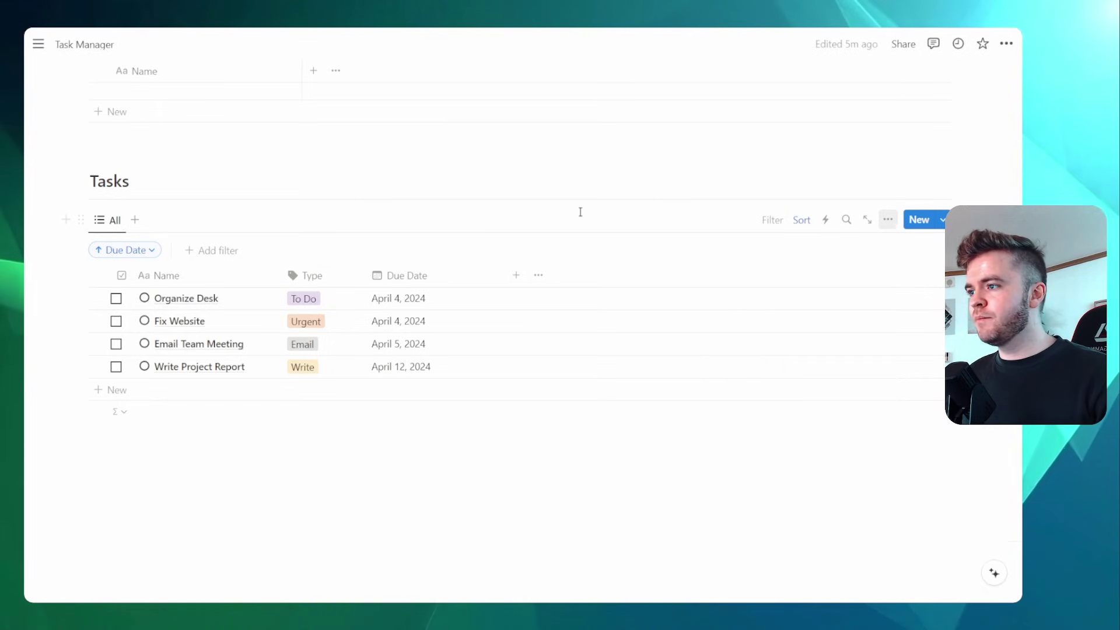
- Filter the All view to Completed: Unchecked
{"action": "left_click", "coordinate": [228, 254]}
{"action": "left_click", "coordinate": [199, 334]}
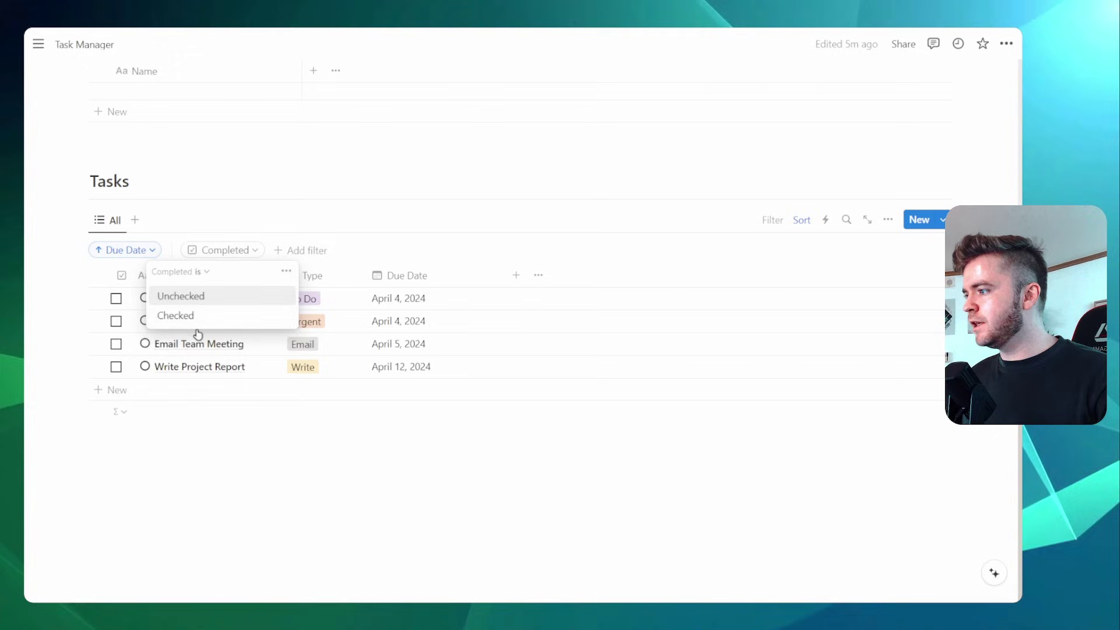
{"action": "left_click", "coordinate": [208, 299]}
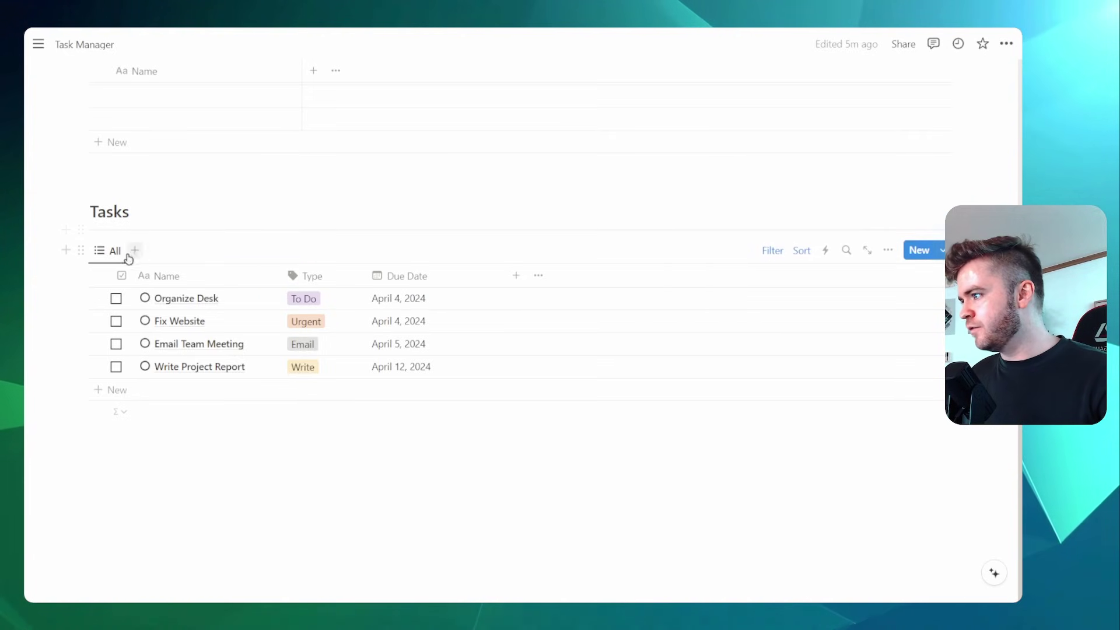
- Duplicate the All view, rename the copy 'Completed' and give it a check-circle icon
{"action": "left_click", "coordinate": [114, 255]}
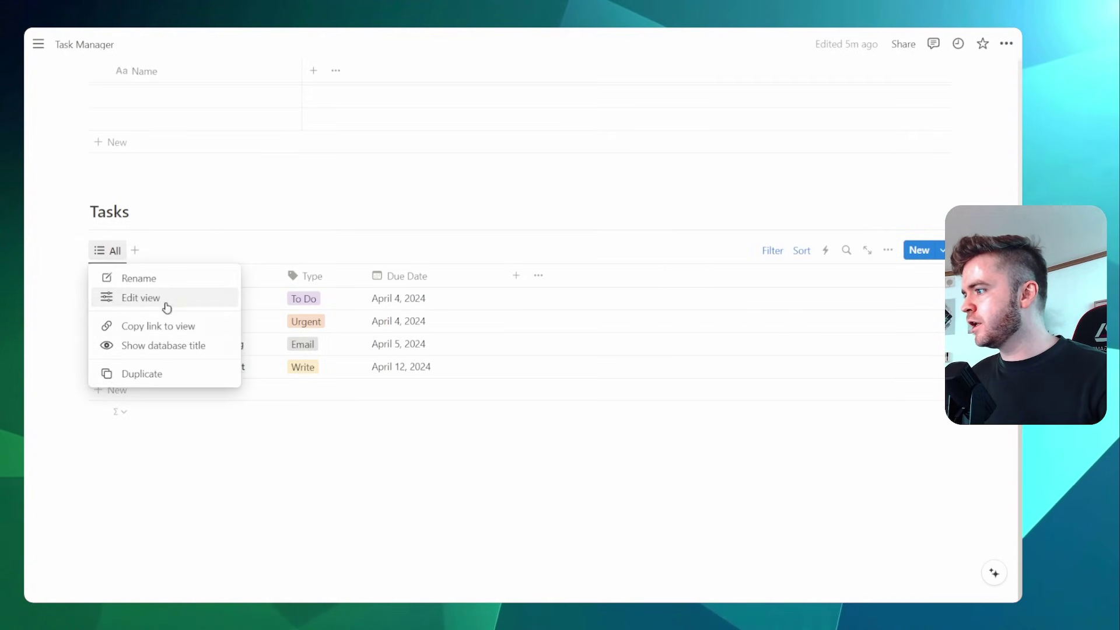
{"action": "left_click", "coordinate": [156, 374]}
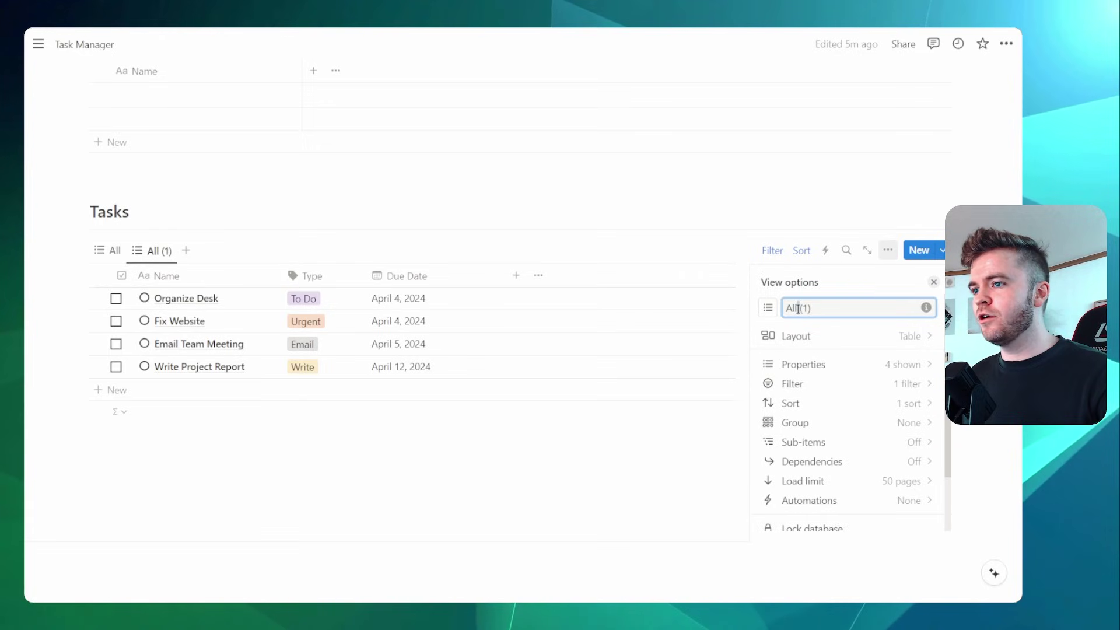
{"action": "type", "text": "Completed"}
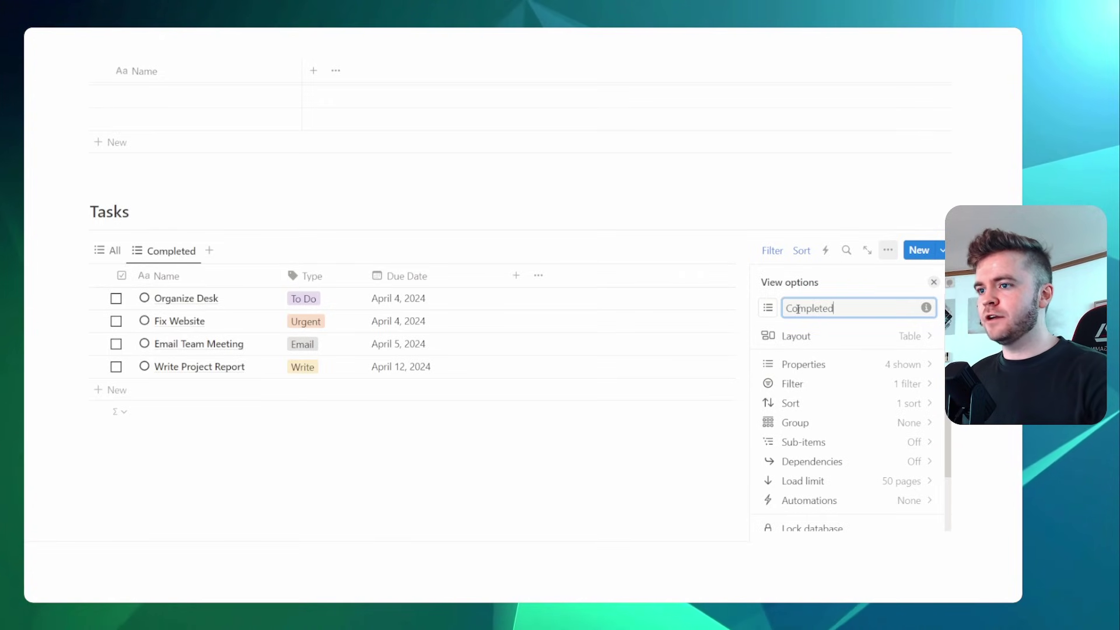
{"action": "left_click", "coordinate": [768, 307]}
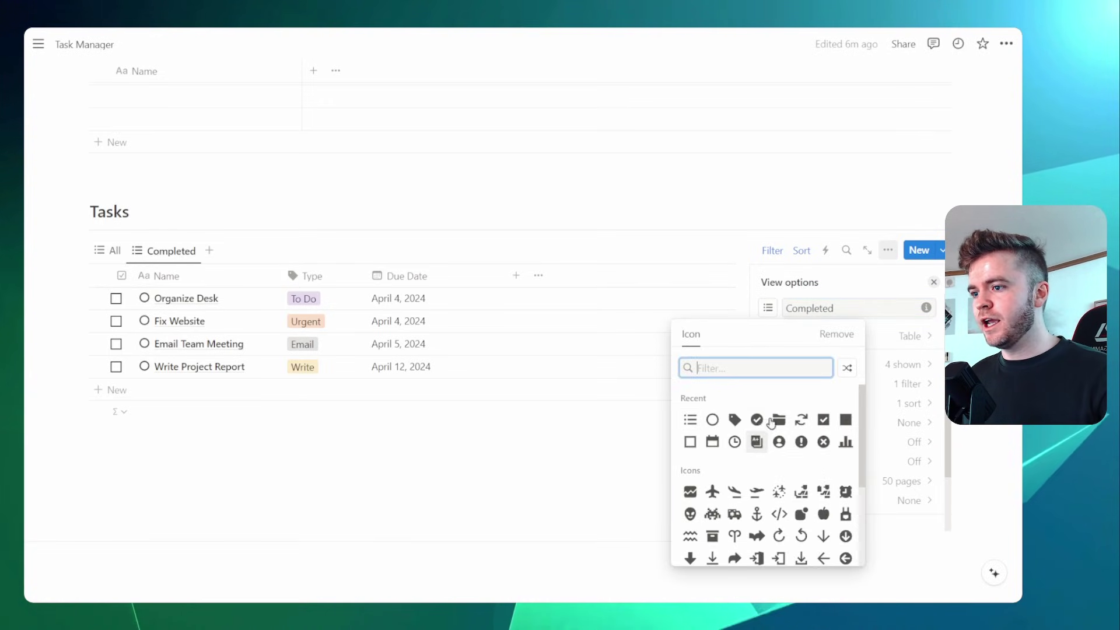
{"action": "left_click", "coordinate": [757, 419]}
{"action": "left_click", "coordinate": [265, 233]}
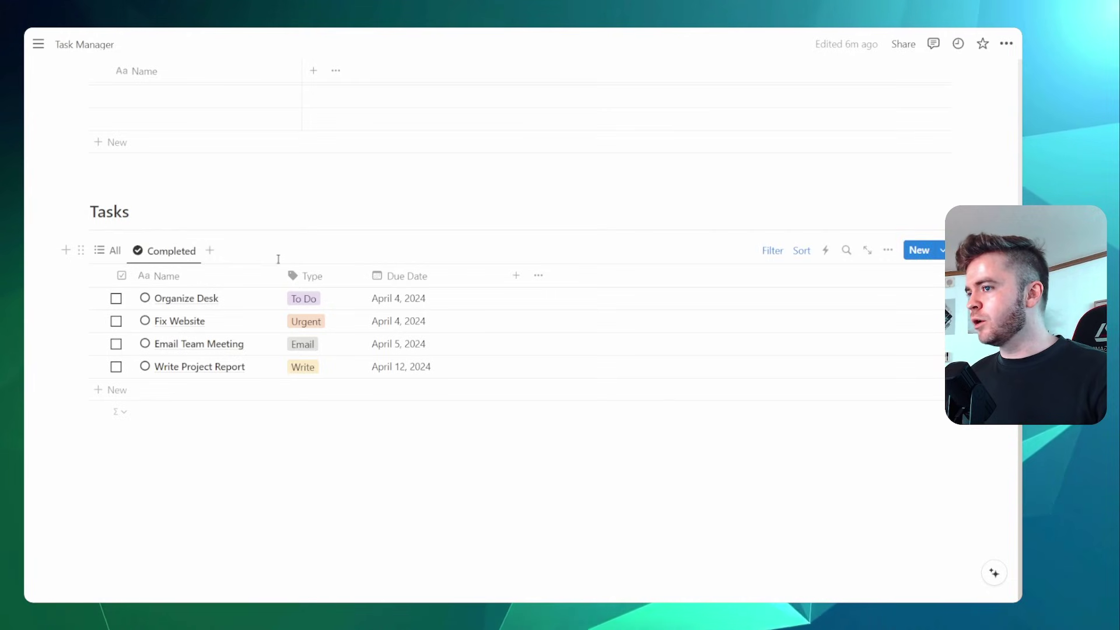
- Change the Completed view's Completed filter to show only checked tasks
{"action": "left_click", "coordinate": [771, 251]}
{"action": "left_click", "coordinate": [288, 282]}
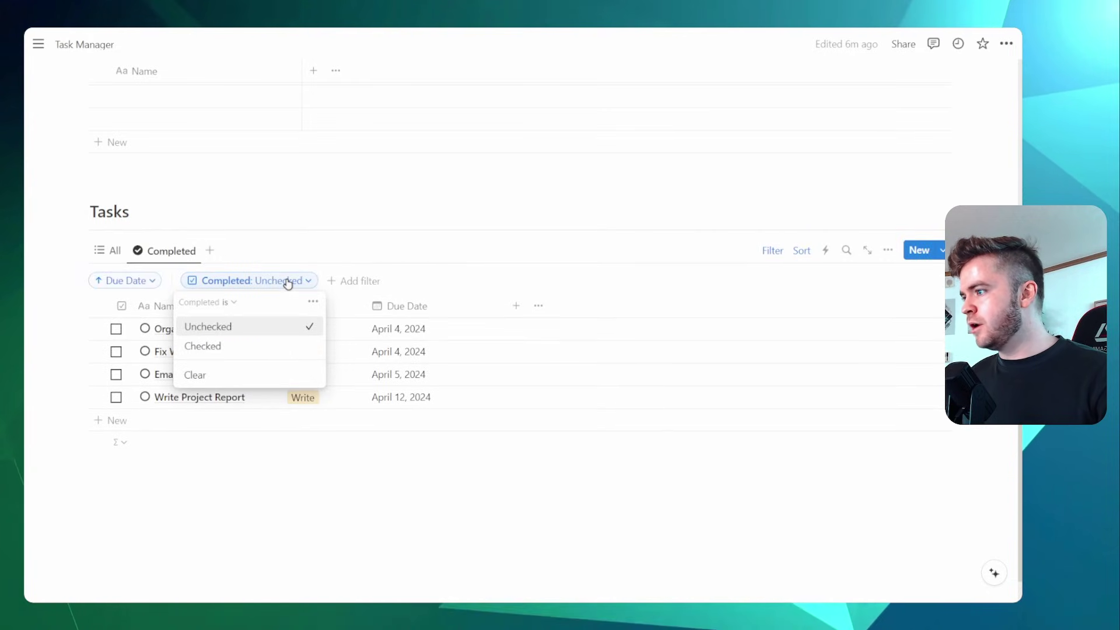
{"action": "left_click", "coordinate": [242, 346]}
{"action": "left_click", "coordinate": [358, 240]}
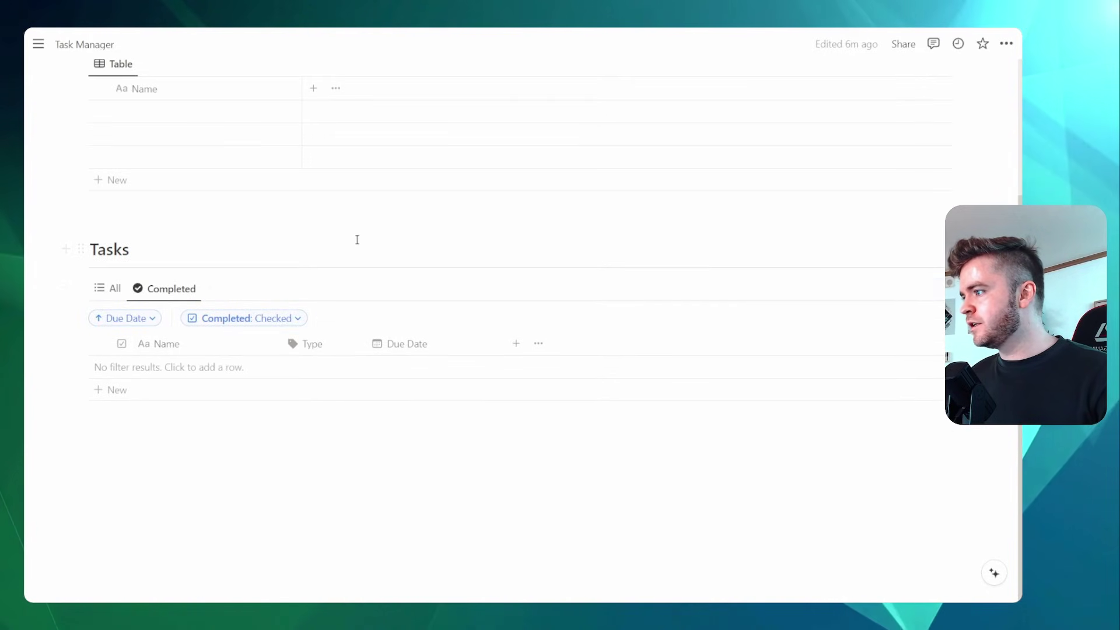
- Test the filter by ticking Organize Desk and Email Team Meeting, then untick both
{"action": "left_click", "coordinate": [111, 294]}
{"action": "left_click", "coordinate": [117, 338]}
{"action": "left_click", "coordinate": [116, 359]}
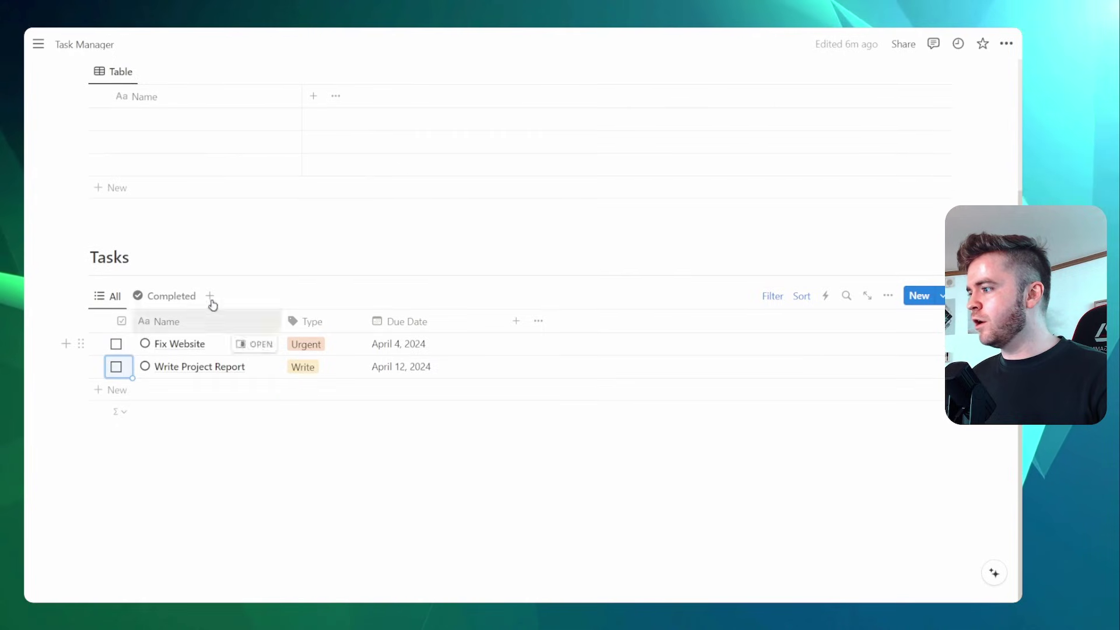
{"action": "left_click", "coordinate": [168, 298]}
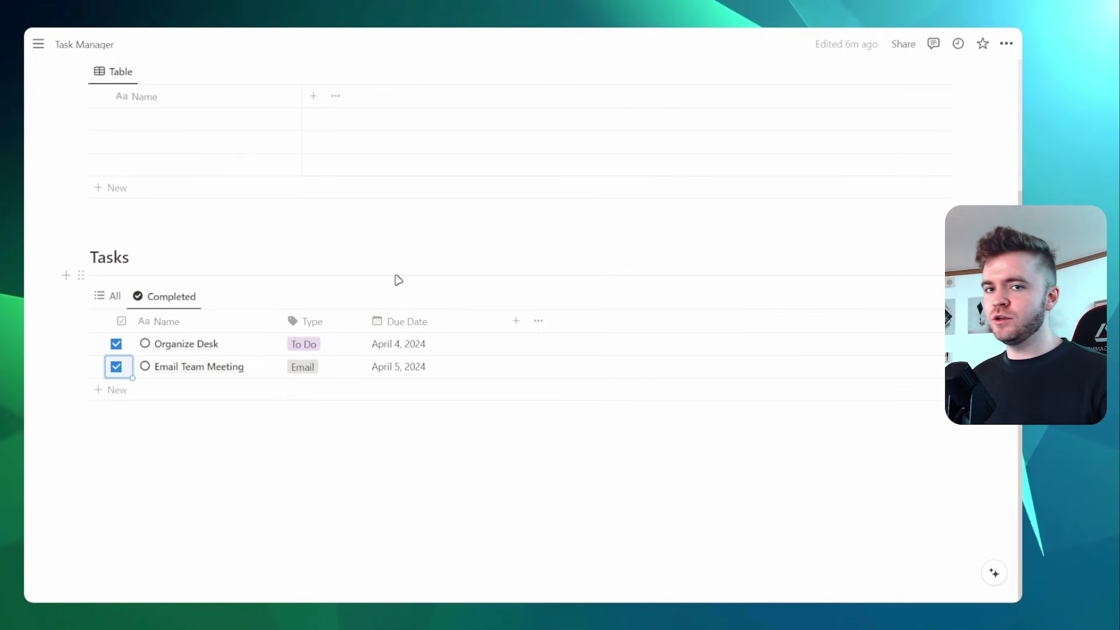
{"action": "left_click", "coordinate": [116, 367]}
{"action": "left_click", "coordinate": [109, 296]}
{"action": "left_click", "coordinate": [620, 252]}
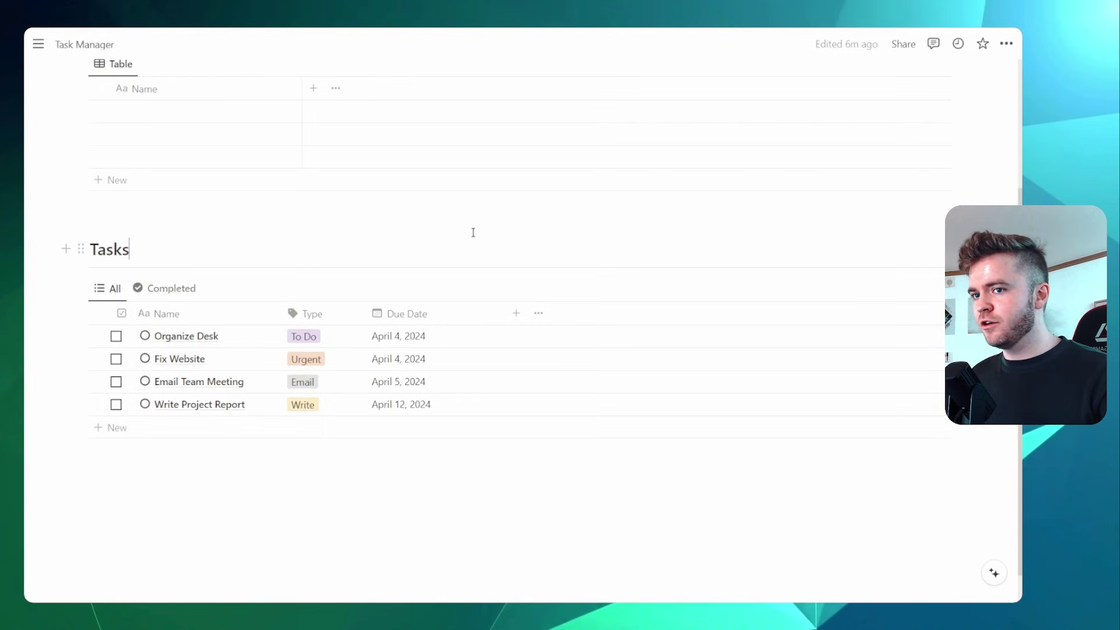
- Duplicate the All view as a Today view with a clock icon
{"action": "left_click", "coordinate": [111, 289]}
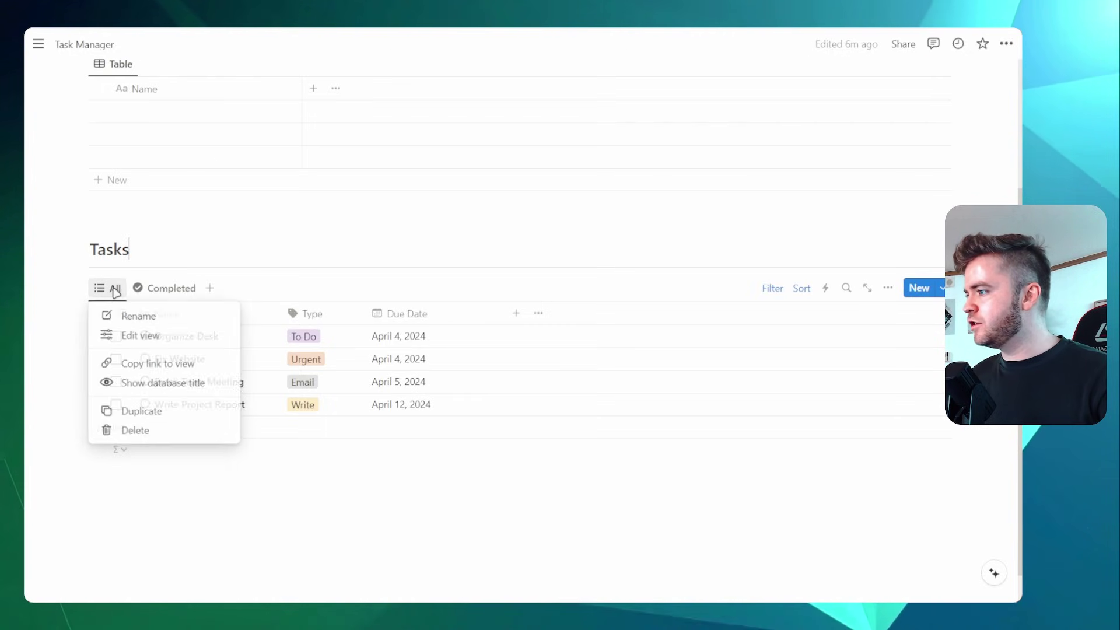
{"action": "left_click", "coordinate": [152, 412]}
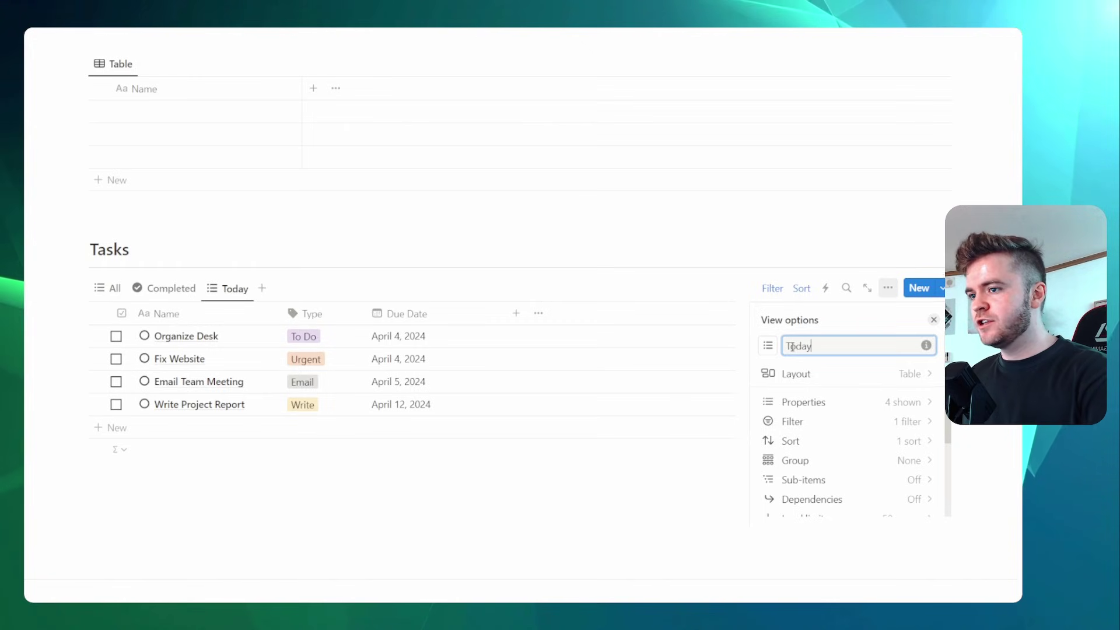
{"action": "left_click", "coordinate": [769, 346]}
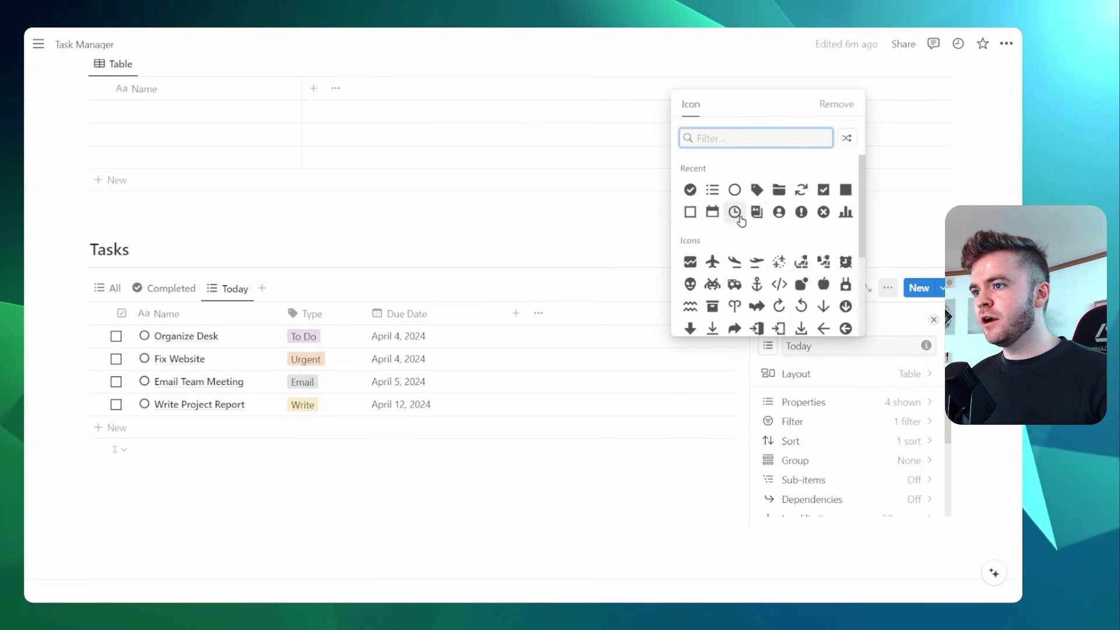
{"action": "left_click", "coordinate": [690, 190]}
{"action": "left_click", "coordinate": [427, 242]}
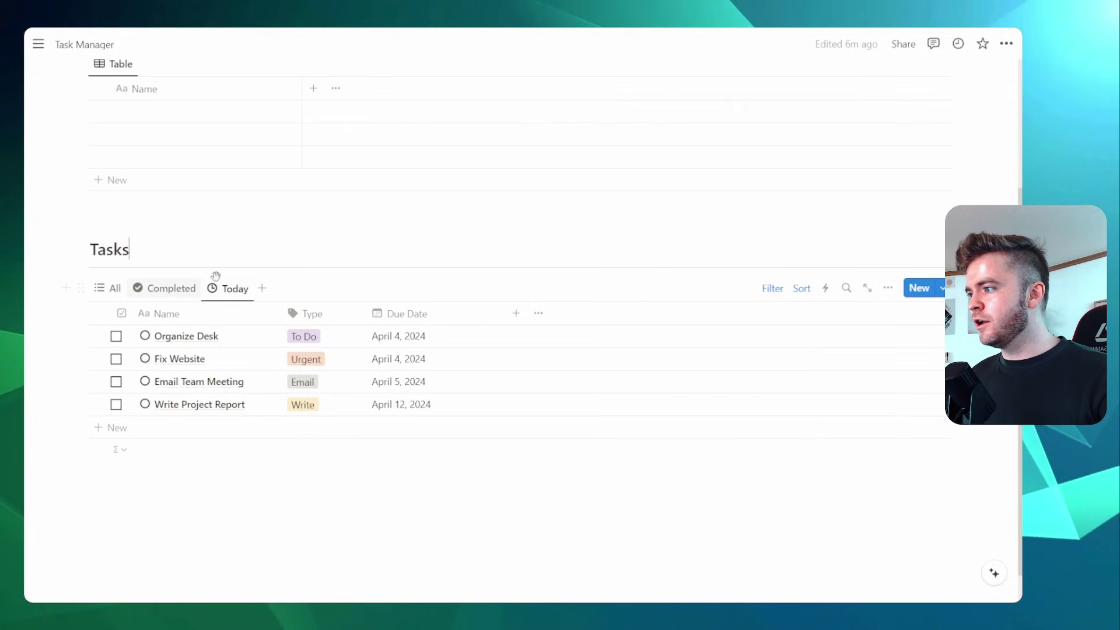
- Filter the Today view to tasks due this day and move it ahead of Completed
{"action": "left_click", "coordinate": [772, 289]}
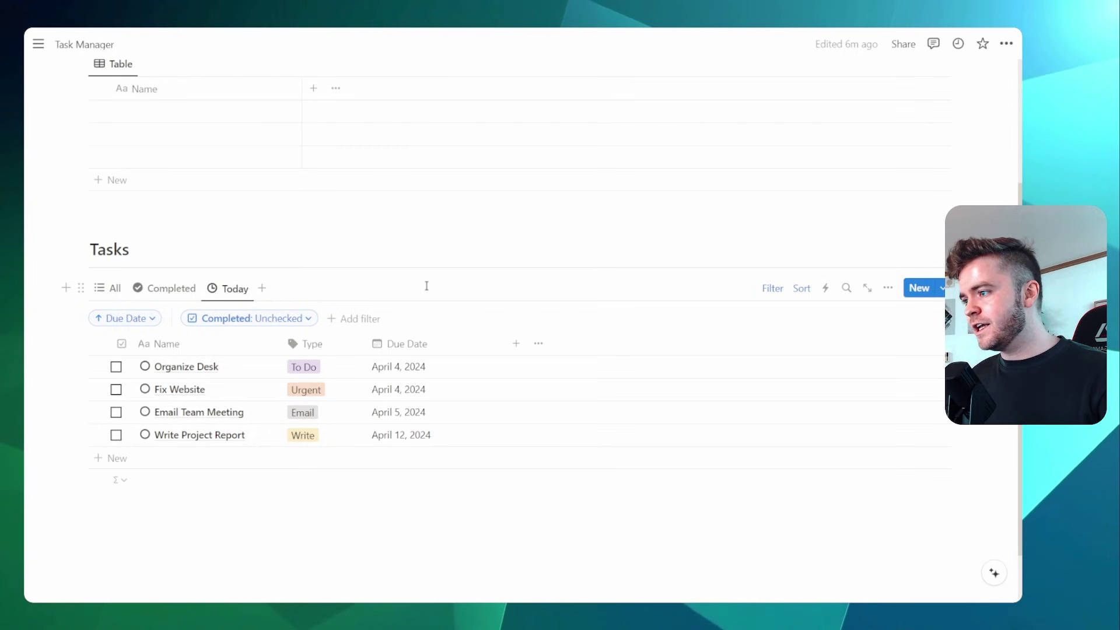
{"action": "left_click", "coordinate": [356, 318]}
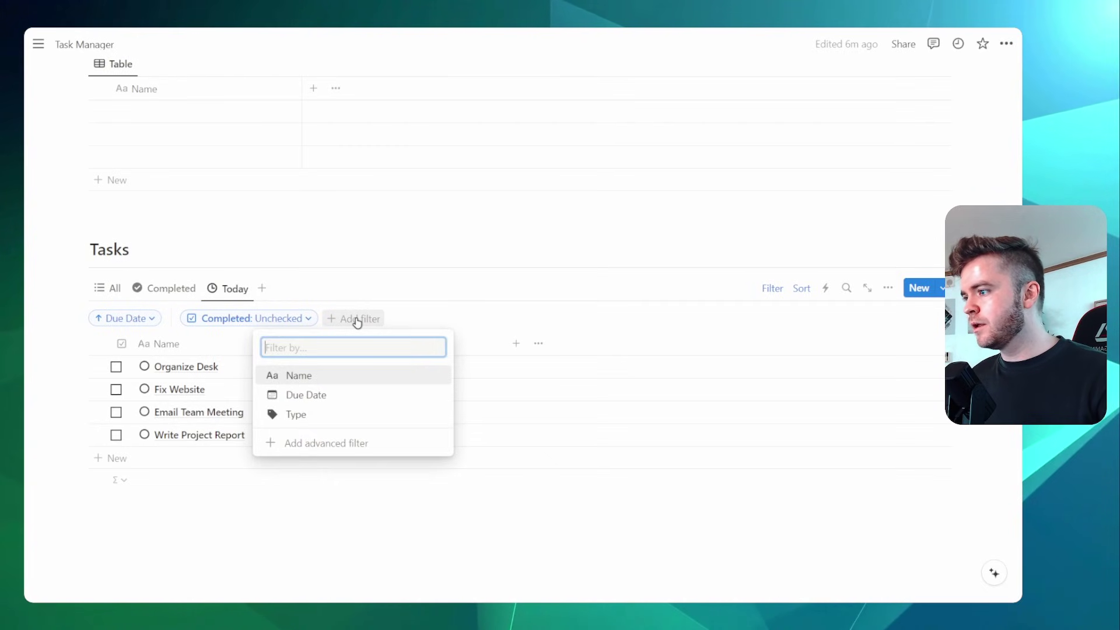
{"action": "left_click", "coordinate": [332, 395]}
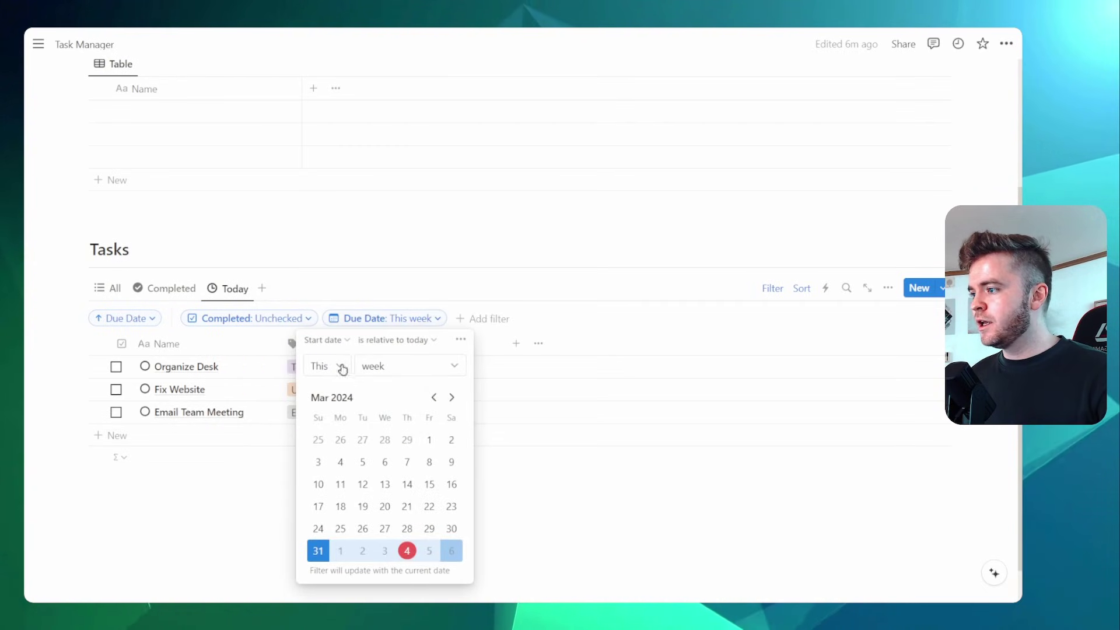
{"action": "left_click", "coordinate": [400, 371]}
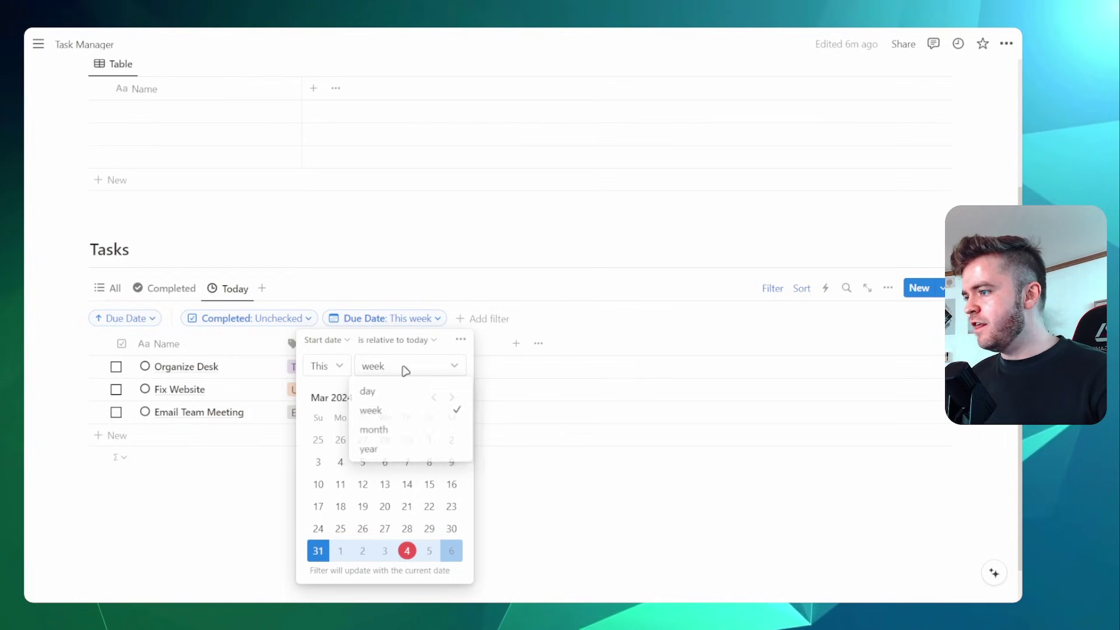
{"action": "left_click", "coordinate": [373, 390]}
{"action": "left_click", "coordinate": [547, 295]}
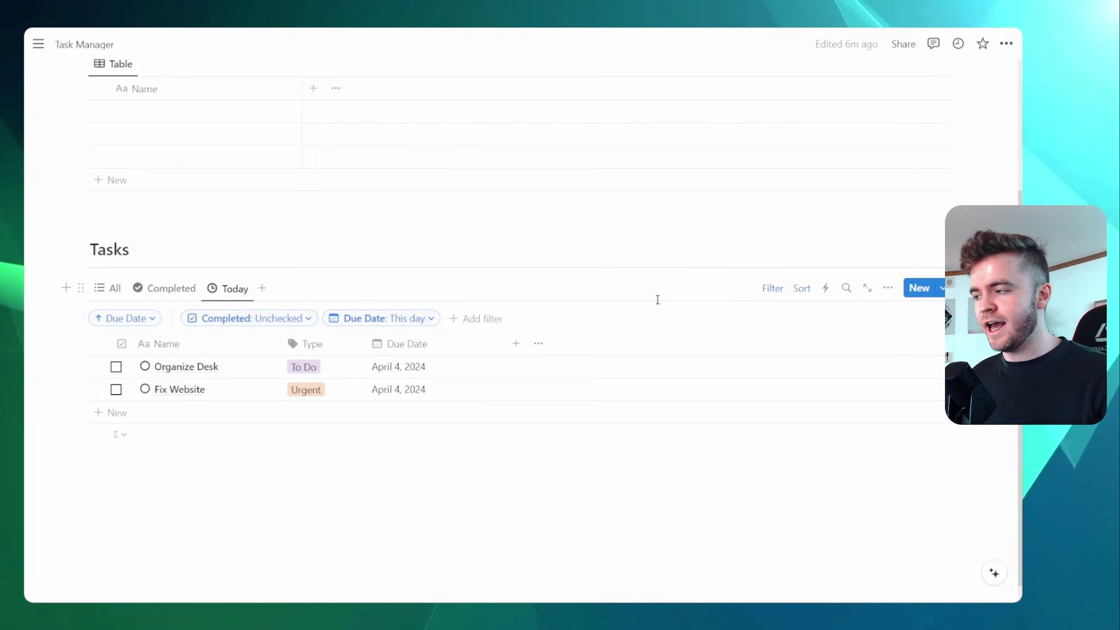
{"action": "left_click_drag", "start_coordinate": [230, 288], "coordinate": [141, 297]}
- Duplicate the Today view as a This Week view with a calendar icon
{"action": "left_click", "coordinate": [162, 295]}
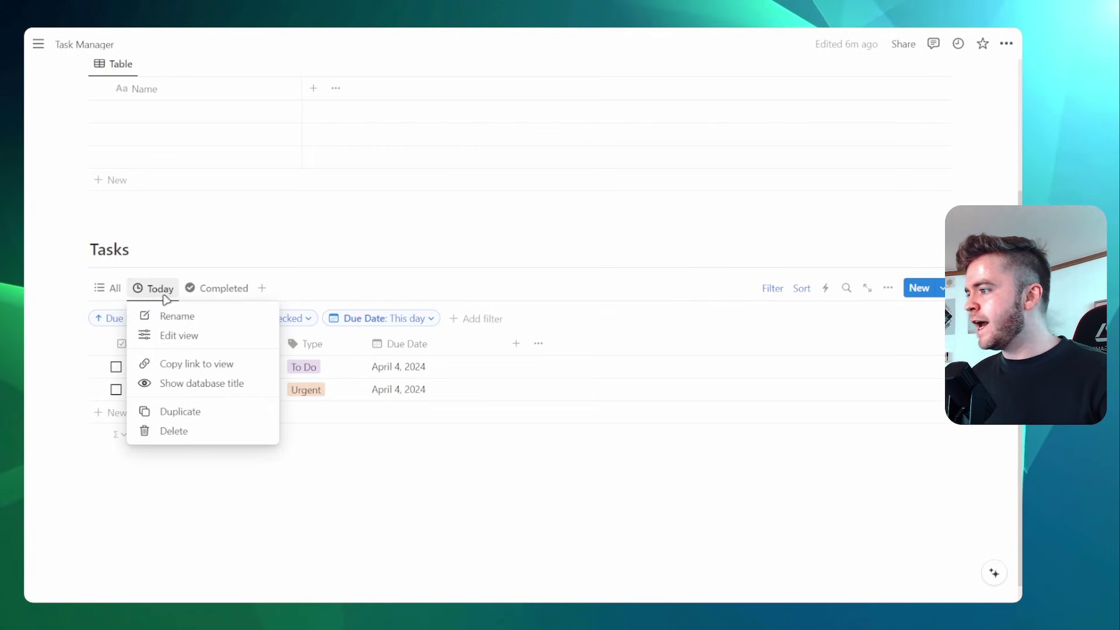
{"action": "left_click", "coordinate": [175, 411]}
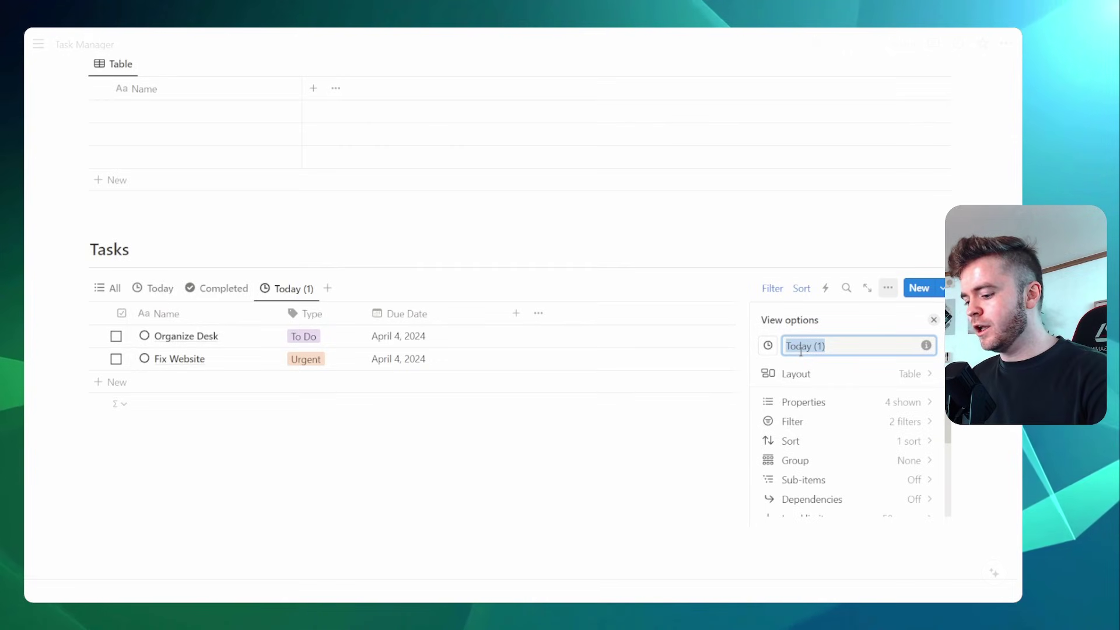
{"action": "left_click", "coordinate": [768, 346]}
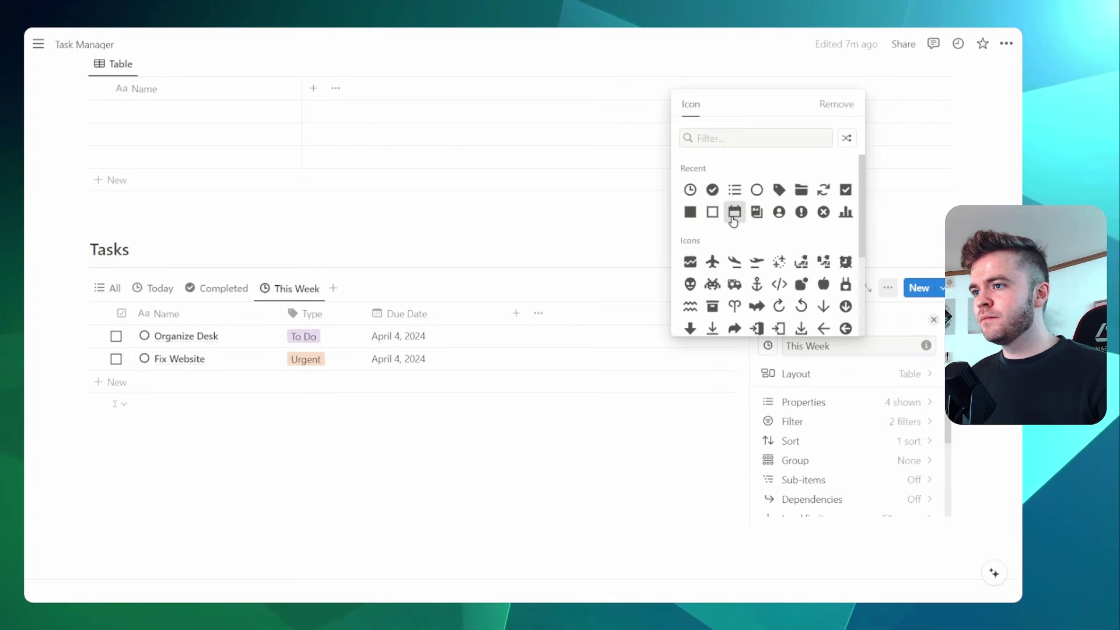
{"action": "left_click", "coordinate": [735, 213]}
{"action": "left_click", "coordinate": [555, 290]}
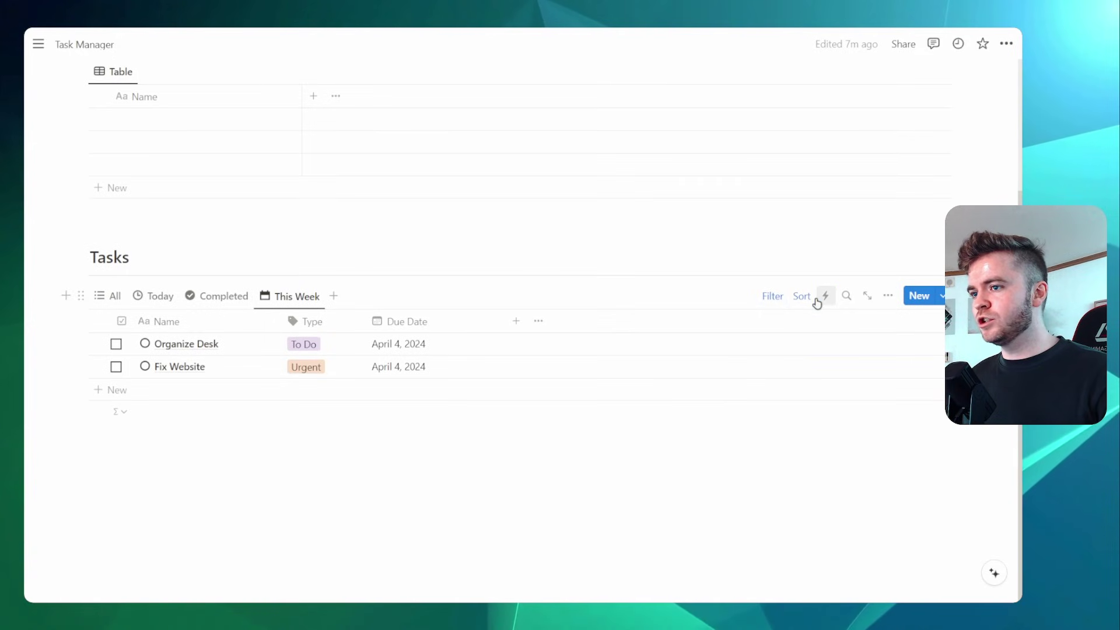
- Change the This Week view's Due Date filter from this day to this week
{"action": "left_click", "coordinate": [771, 288]}
{"action": "left_click", "coordinate": [387, 326]}
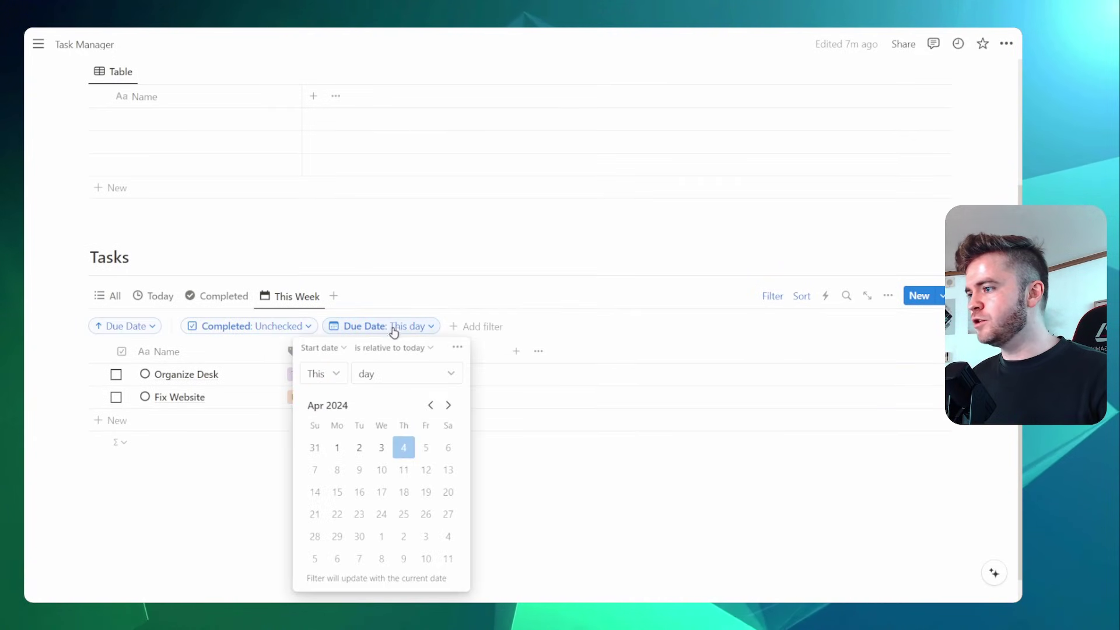
{"action": "left_click", "coordinate": [399, 376]}
{"action": "left_click", "coordinate": [382, 421]}
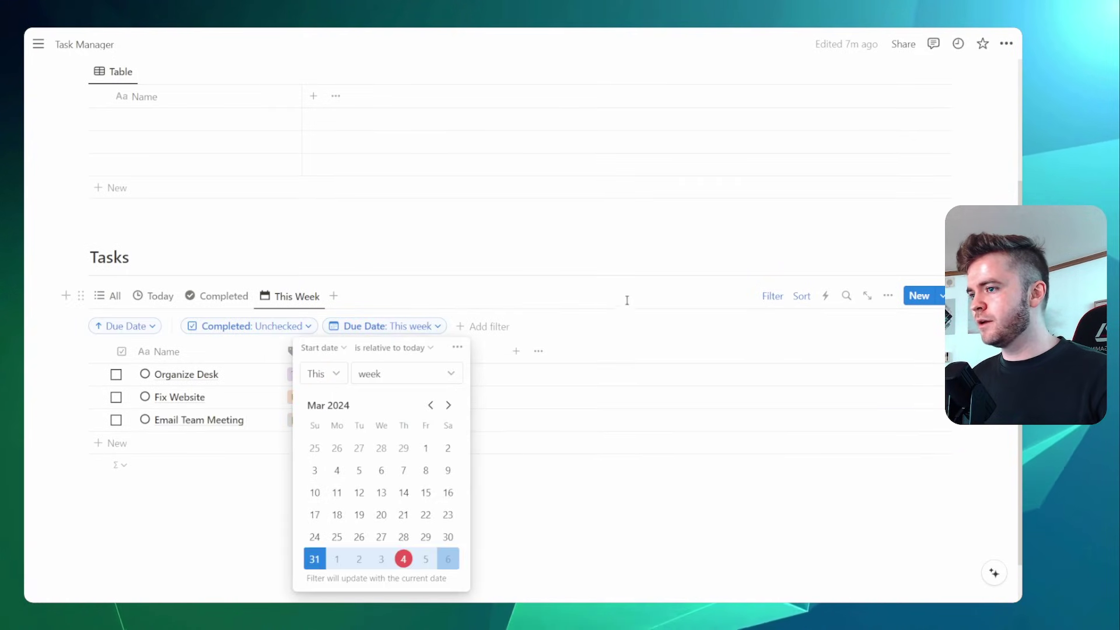
{"action": "left_click", "coordinate": [639, 294]}
- Reorder the views to Today, This Week, Completed, All and check each view's tasks
{"action": "left_click_drag", "start_coordinate": [296, 296], "coordinate": [222, 301]}
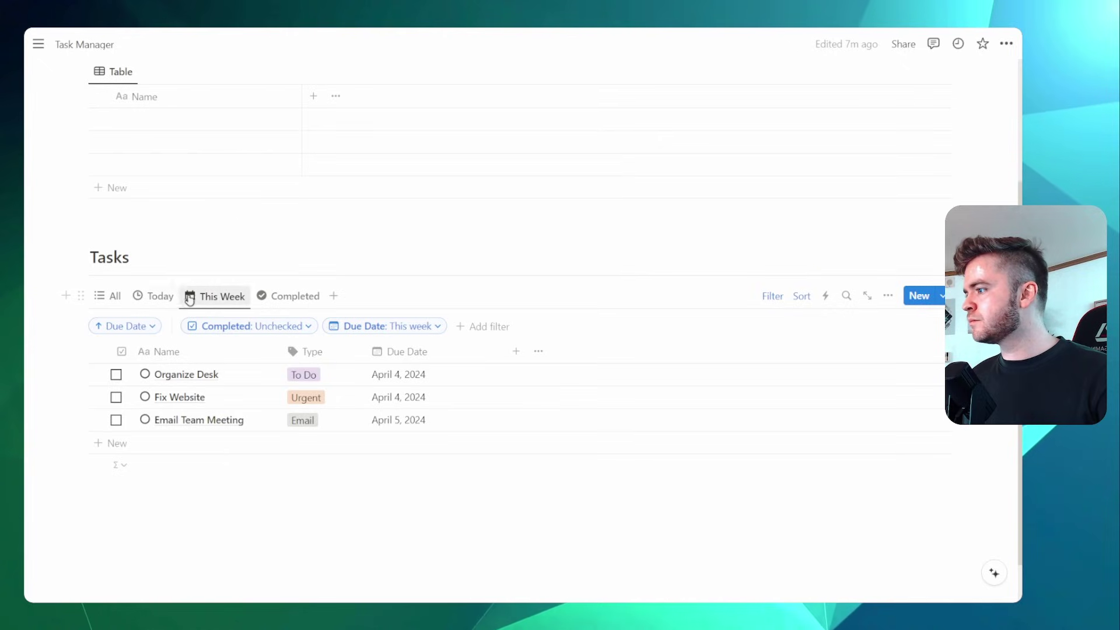
{"action": "left_click_drag", "start_coordinate": [134, 297], "coordinate": [313, 295]}
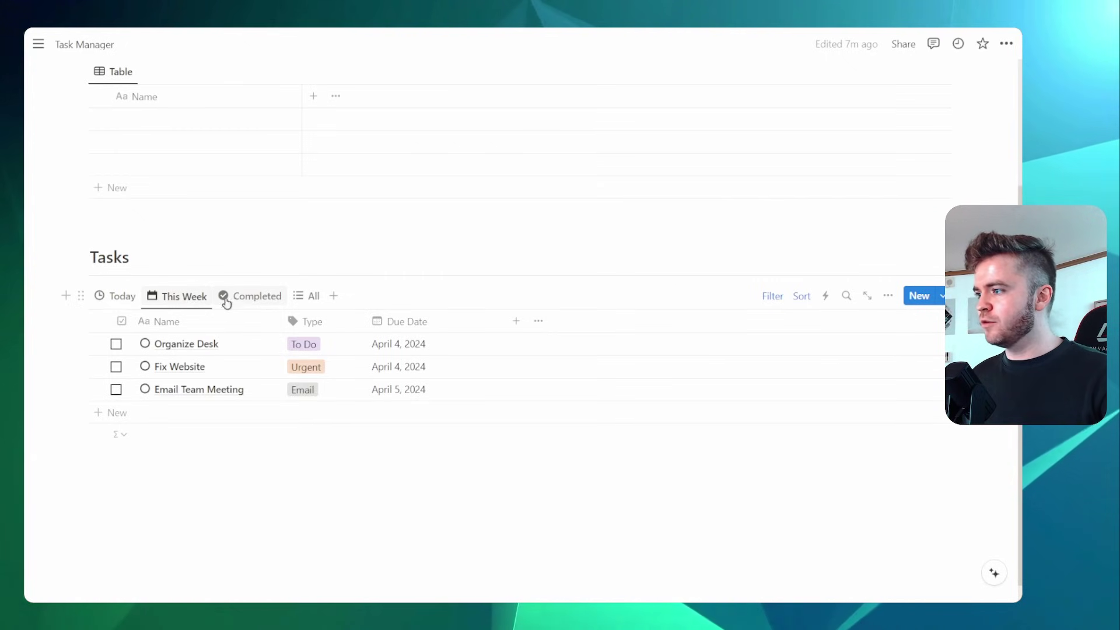
{"action": "left_click", "coordinate": [250, 297]}
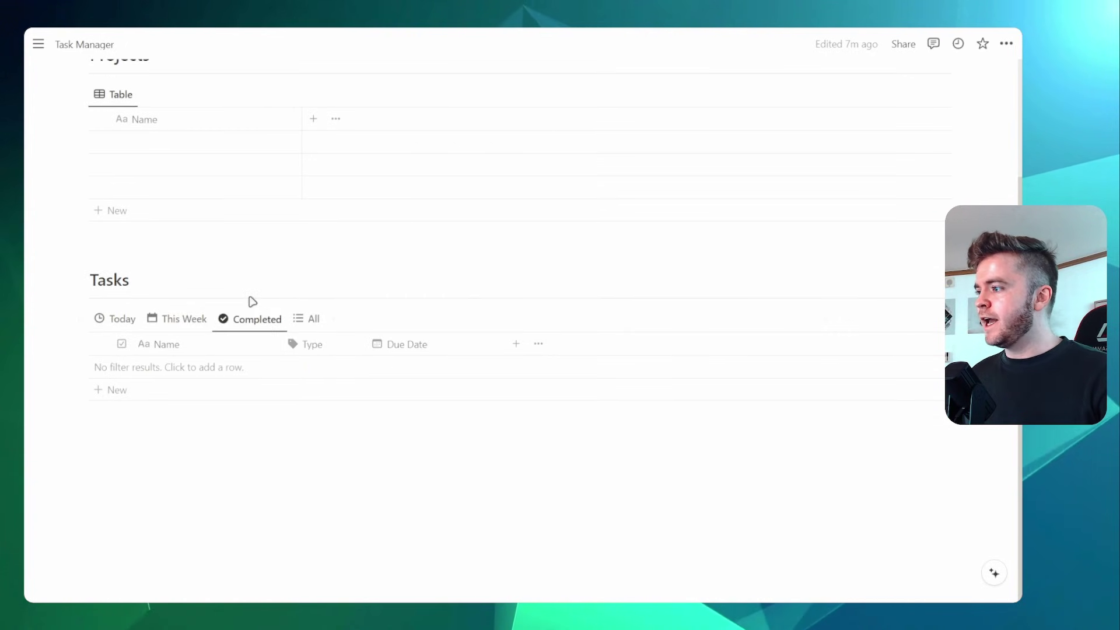
{"action": "left_click", "coordinate": [309, 318]}
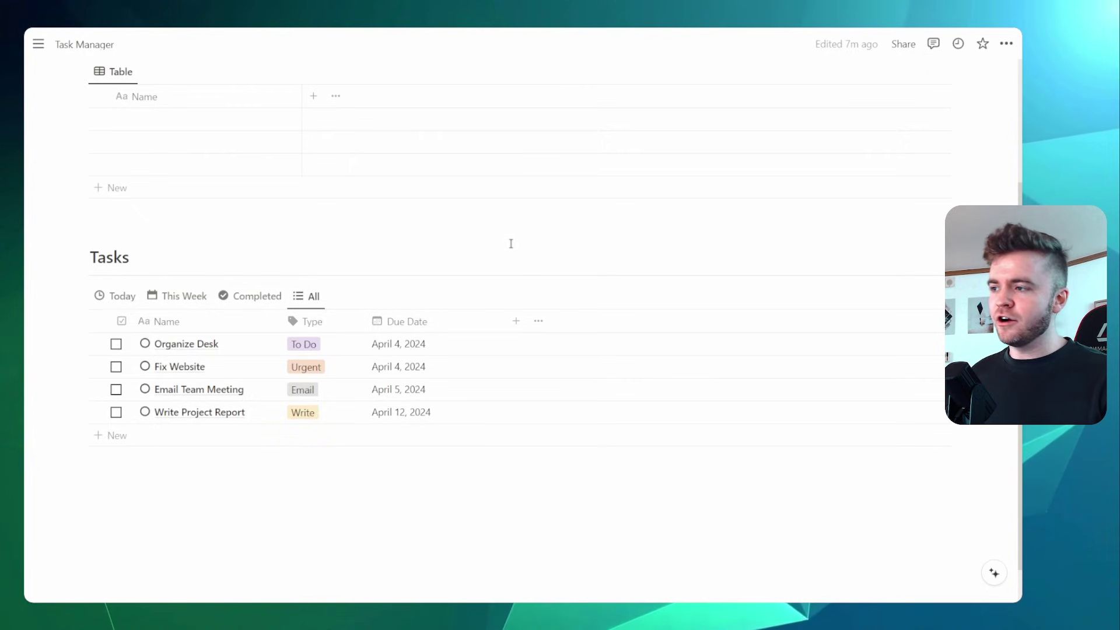
{"action": "left_click", "coordinate": [117, 295]}
{"action": "left_click", "coordinate": [315, 259]}
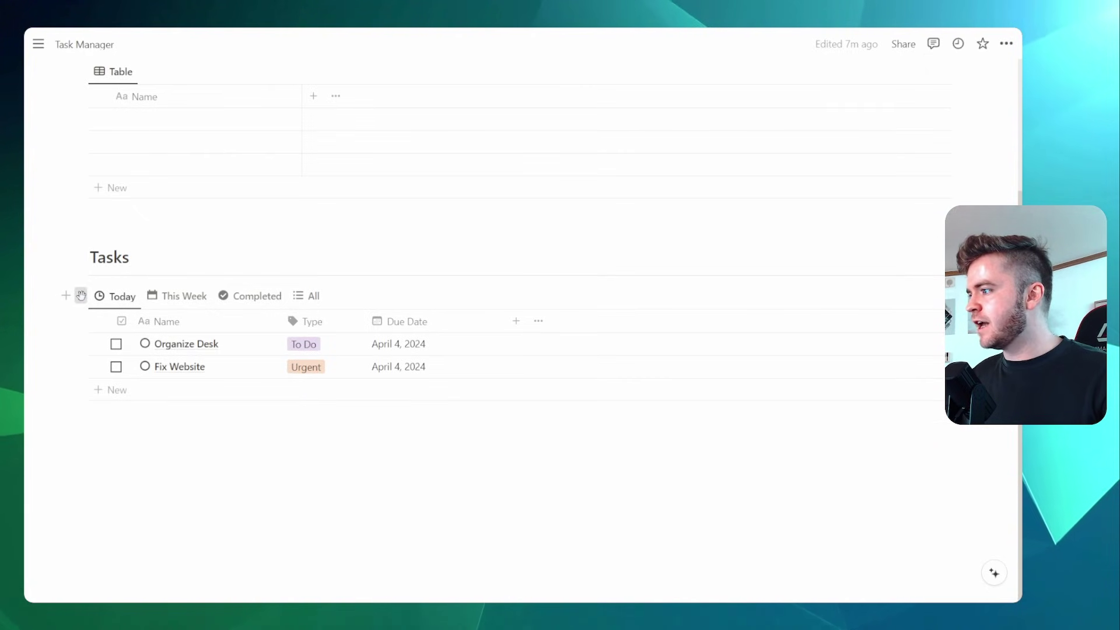
- Copy the Tasks database link and paste it on a new line below the table
{"action": "left_click", "coordinate": [81, 296]}
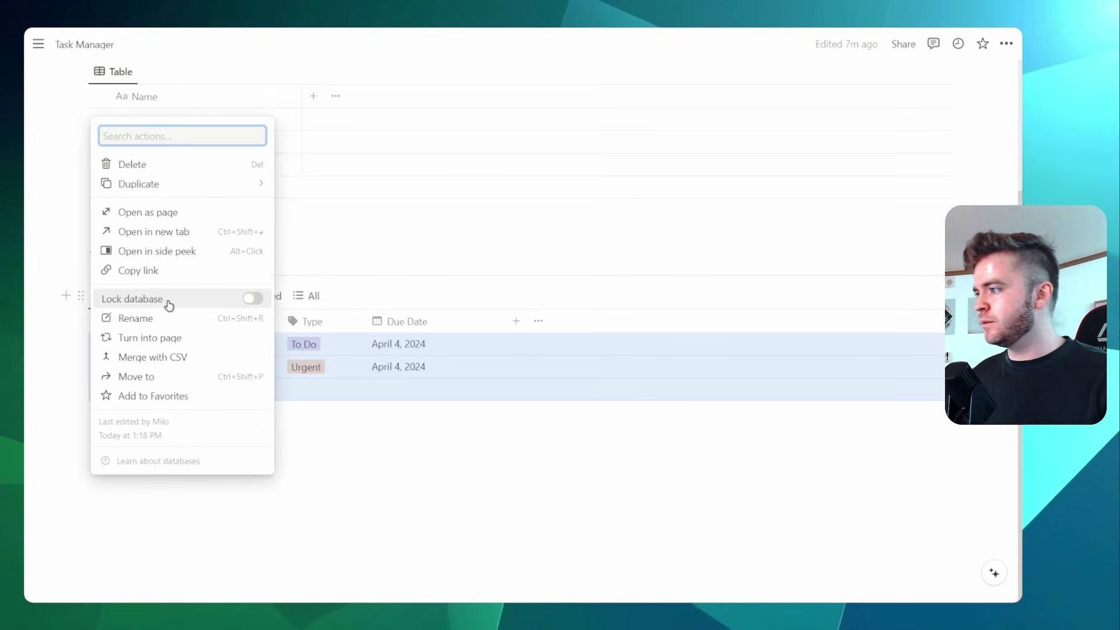
{"action": "left_click", "coordinate": [168, 271]}
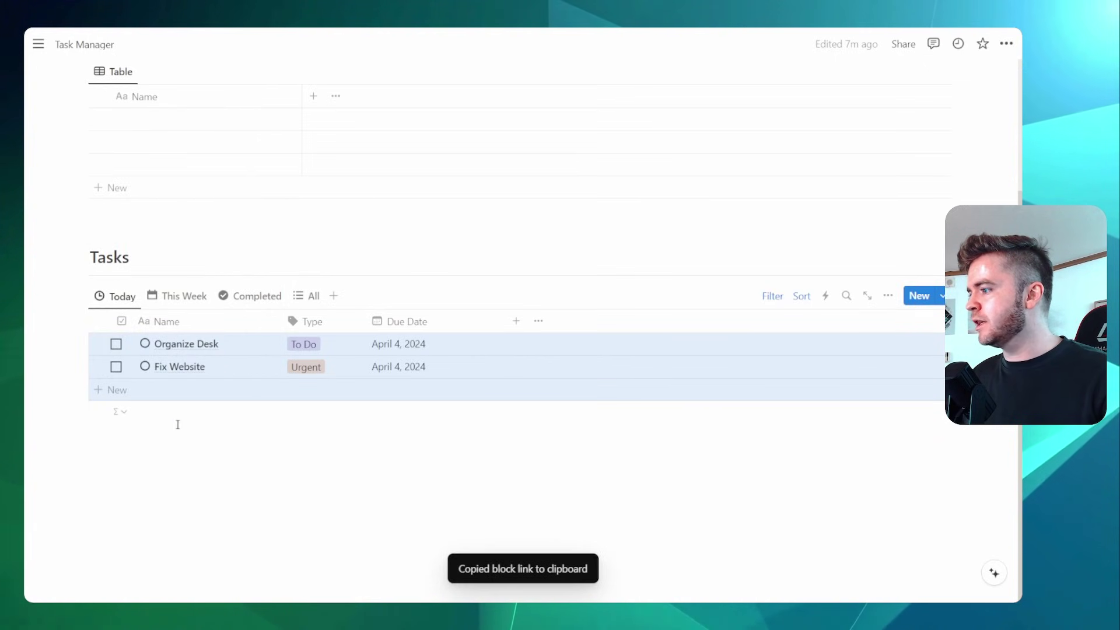
{"action": "left_click", "coordinate": [167, 442]}
{"action": "key", "text": "ctrl+v"}
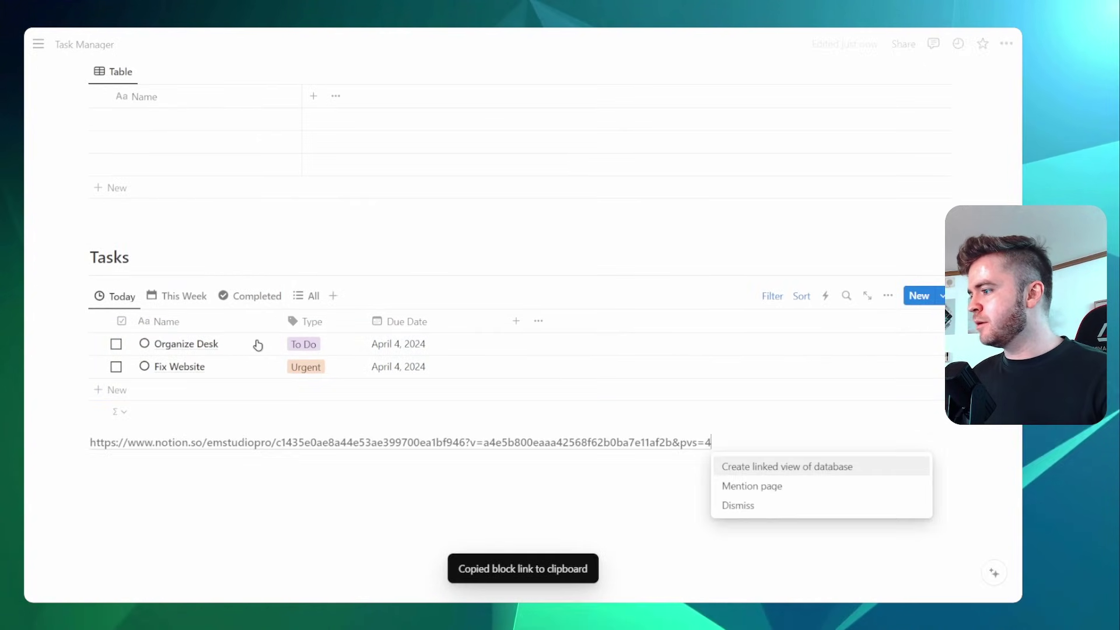
- Turn the pasted link into a linked database view based on the All view
{"action": "left_click", "coordinate": [773, 467]}
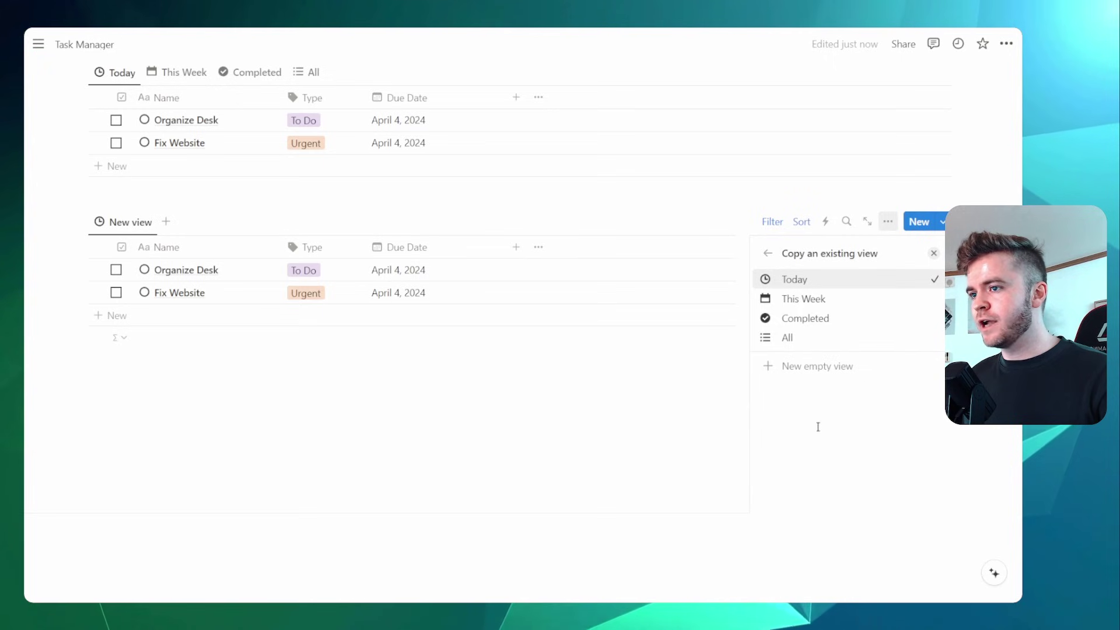
{"action": "left_click", "coordinate": [822, 343]}
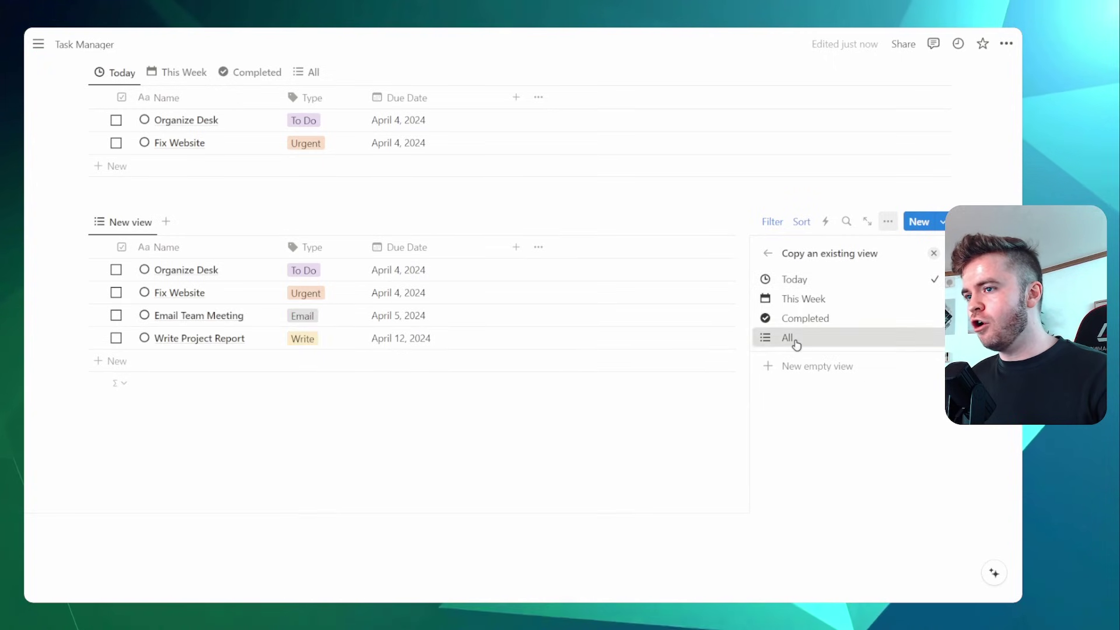
{"action": "left_click", "coordinate": [796, 344]}
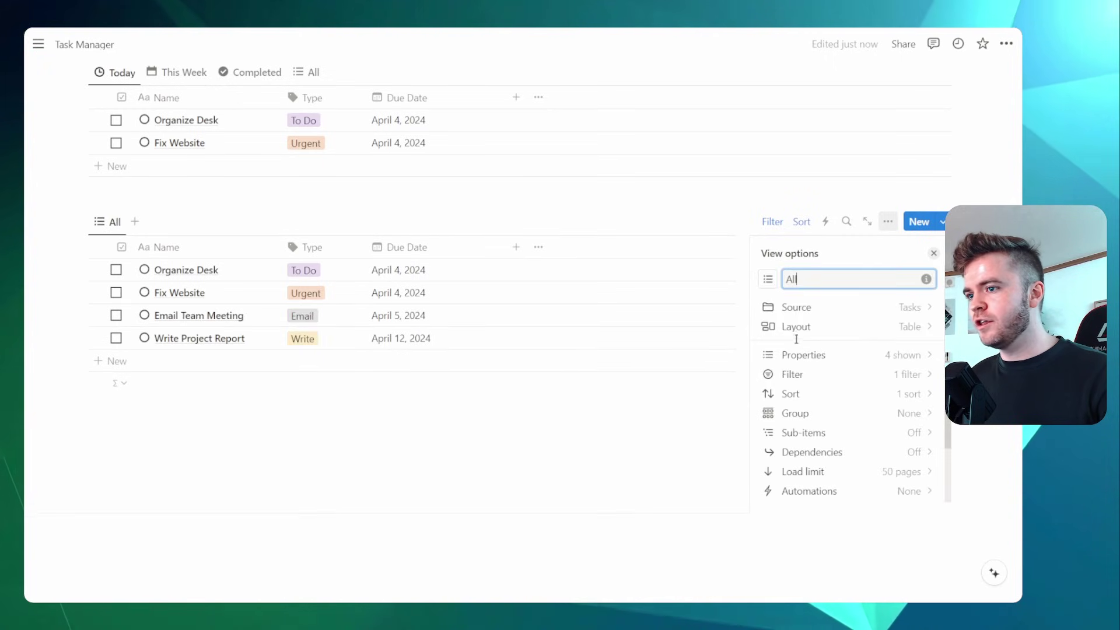
{"action": "left_click", "coordinate": [824, 328]}
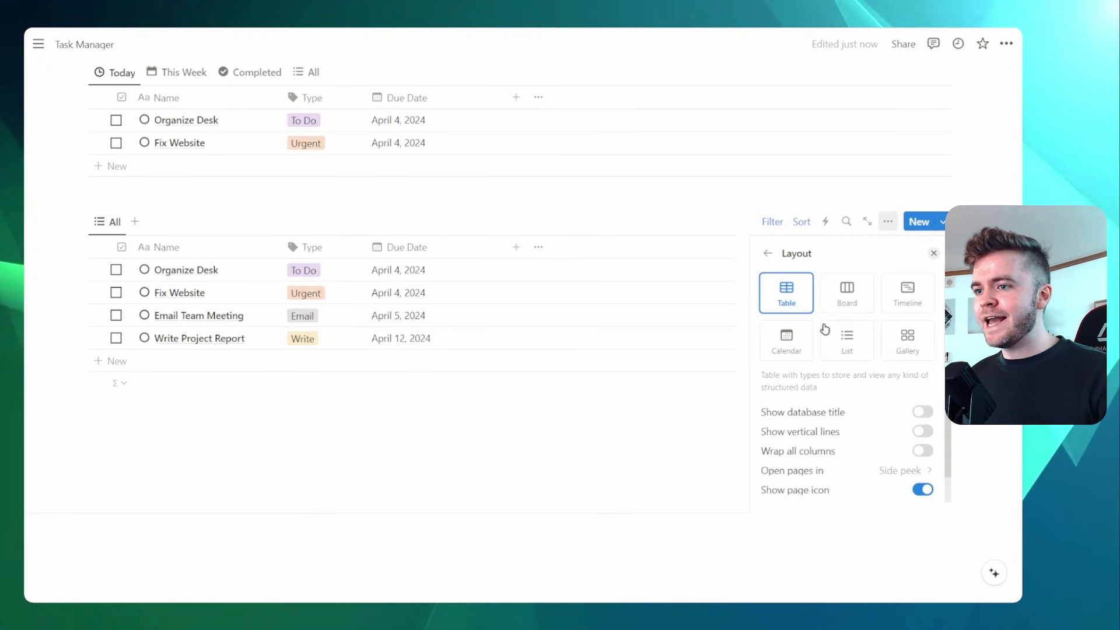
- Switch the linked view to a month calendar showing Type and Completed on the cards
{"action": "left_click", "coordinate": [781, 338]}
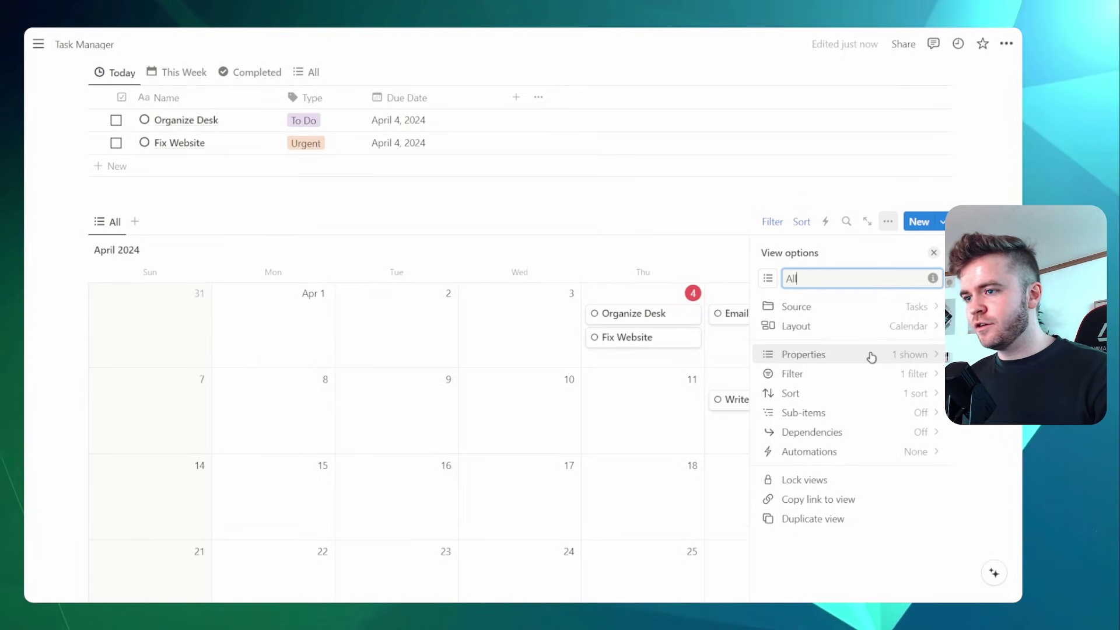
{"action": "left_click", "coordinate": [872, 354]}
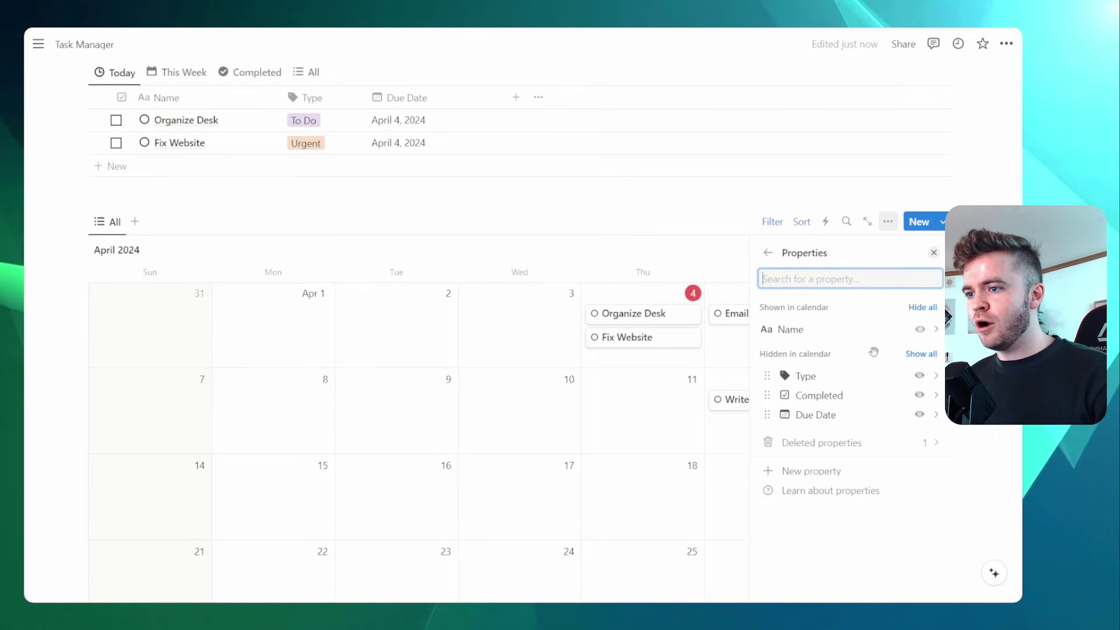
{"action": "left_click", "coordinate": [920, 376]}
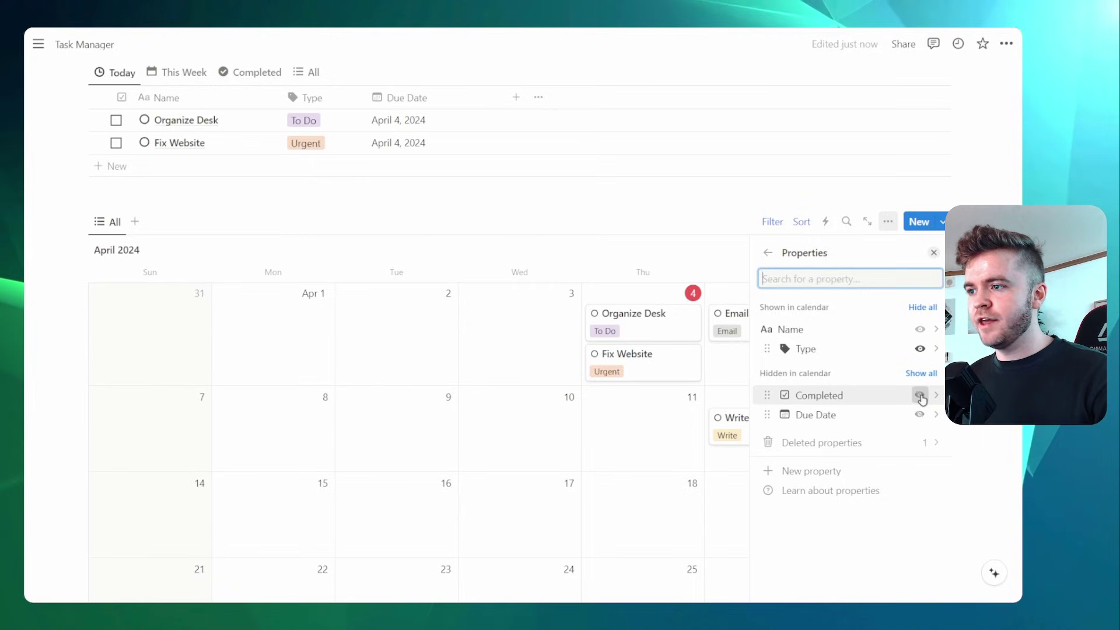
{"action": "left_click", "coordinate": [919, 395]}
{"action": "left_click", "coordinate": [935, 254]}
- Mark Write Project Report as completed on the calendar
{"action": "scroll", "coordinate": [992, 571], "scroll_direction": "down", "scroll_amount": 2}
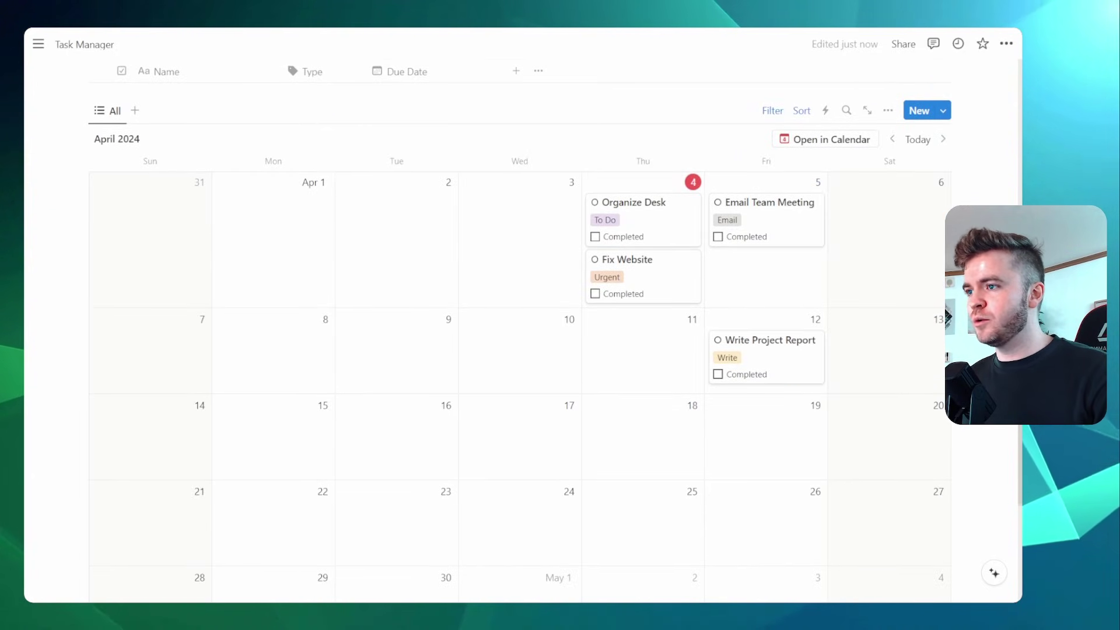
{"action": "scroll", "coordinate": [517, 303], "scroll_direction": "up", "scroll_amount": 5}
{"action": "scroll", "coordinate": [393, 317], "scroll_direction": "down", "scroll_amount": 5}
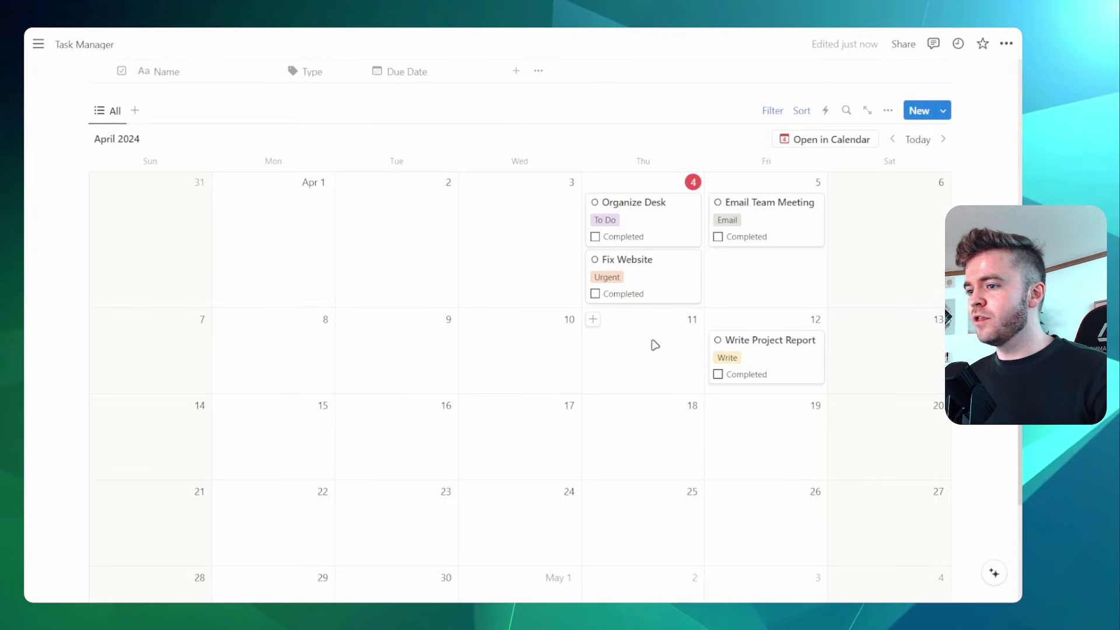
{"action": "left_click", "coordinate": [718, 373]}
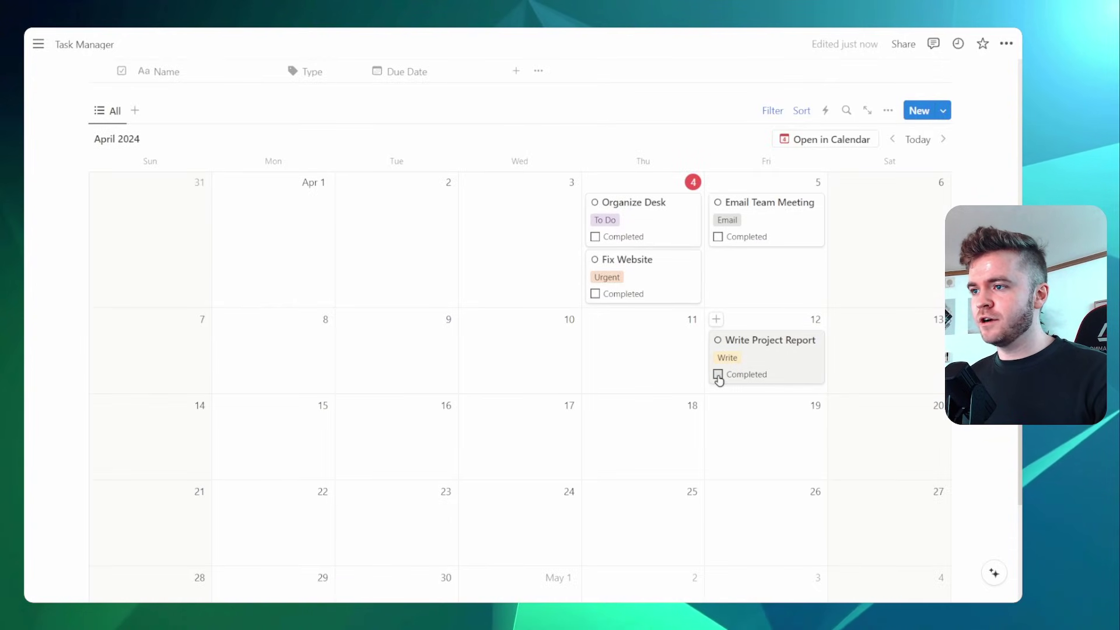
{"action": "scroll", "coordinate": [723, 379], "scroll_direction": "up", "scroll_amount": 2}
- Rename the calendar view to Calendar and give it a calendar icon
{"action": "left_click", "coordinate": [110, 222]}
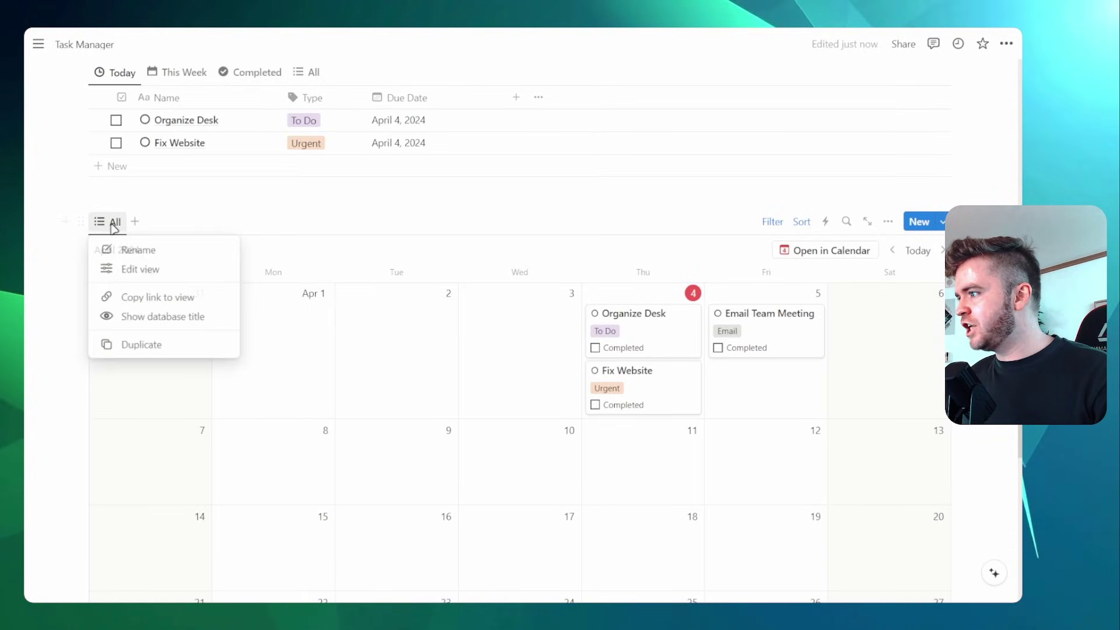
{"action": "left_click", "coordinate": [150, 250]}
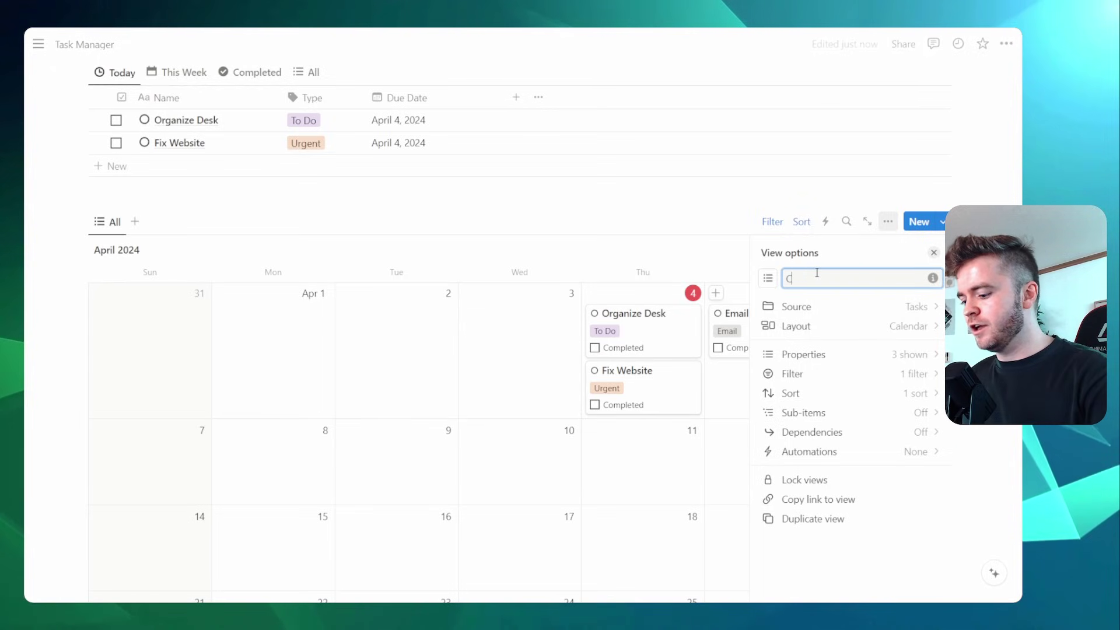
{"action": "left_click", "coordinate": [768, 278]}
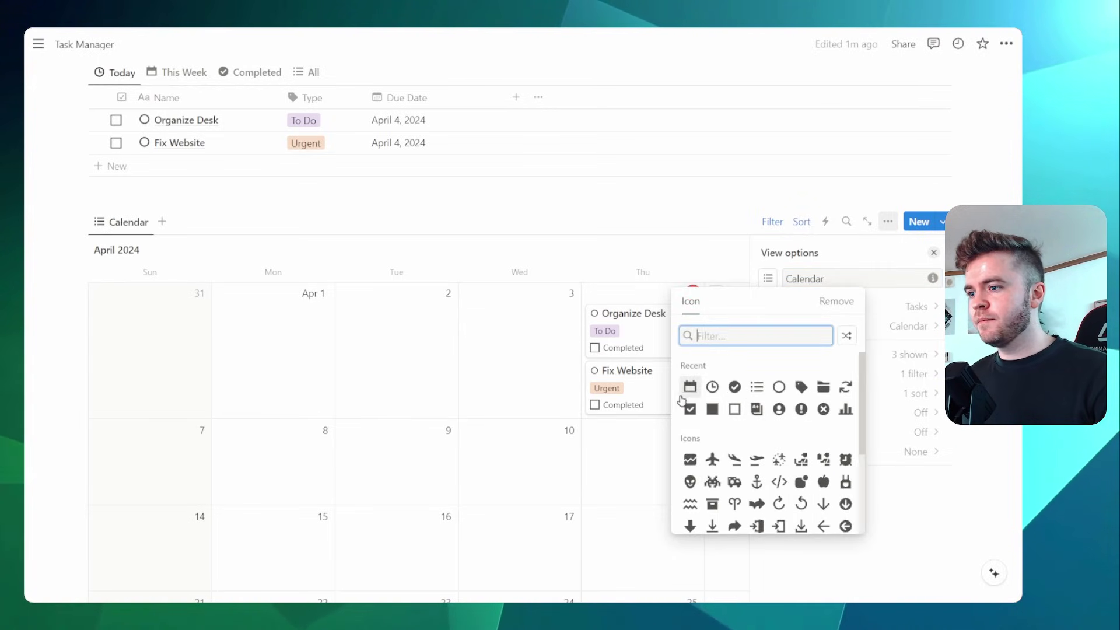
{"action": "left_click", "coordinate": [687, 390]}
{"action": "left_click", "coordinate": [586, 236]}
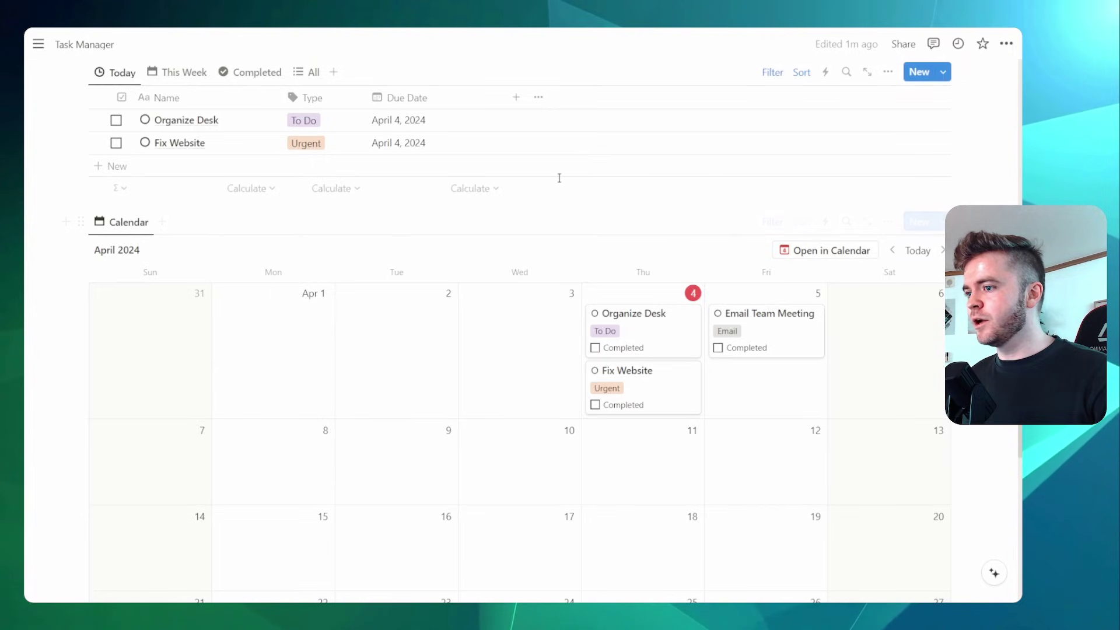
{"action": "scroll", "coordinate": [559, 178], "scroll_direction": "down", "scroll_amount": 5}
{"action": "scroll", "coordinate": [520, 192], "scroll_direction": "up", "scroll_amount": 9}
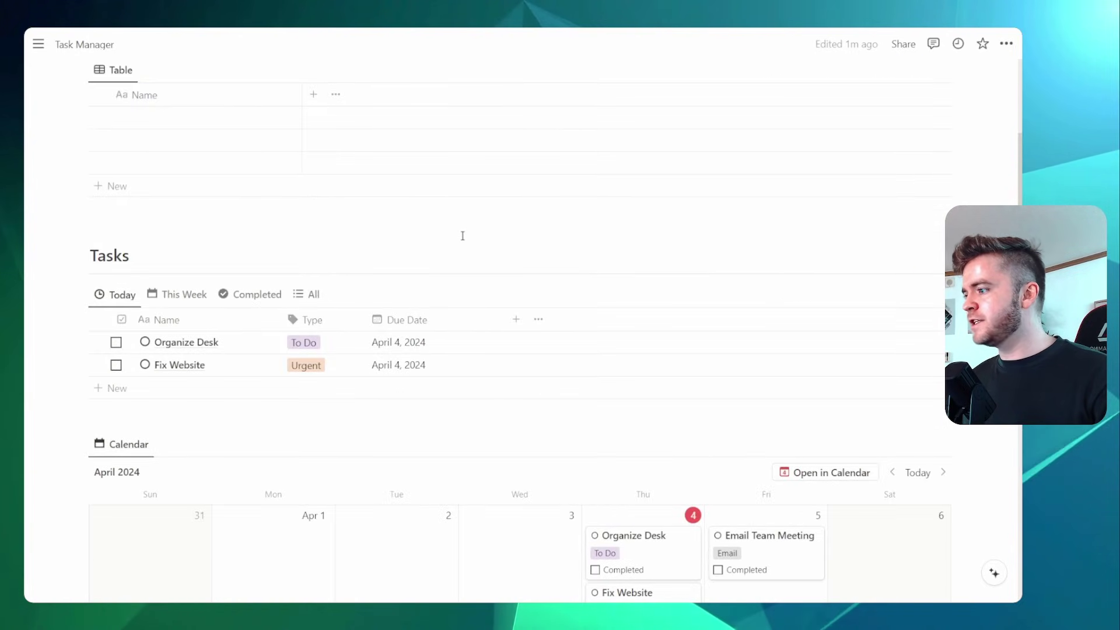
- Add a Date property to the Projects table
{"action": "scroll", "coordinate": [456, 238], "scroll_direction": "up", "scroll_amount": 2}
{"action": "left_click", "coordinate": [302, 143]}
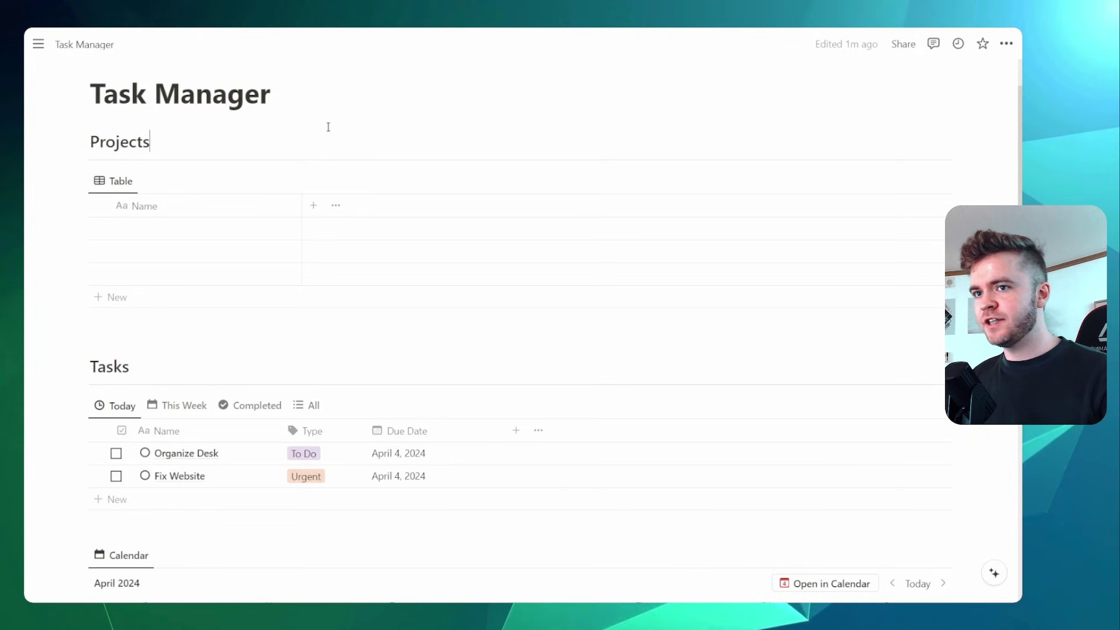
{"action": "left_click", "coordinate": [312, 207]}
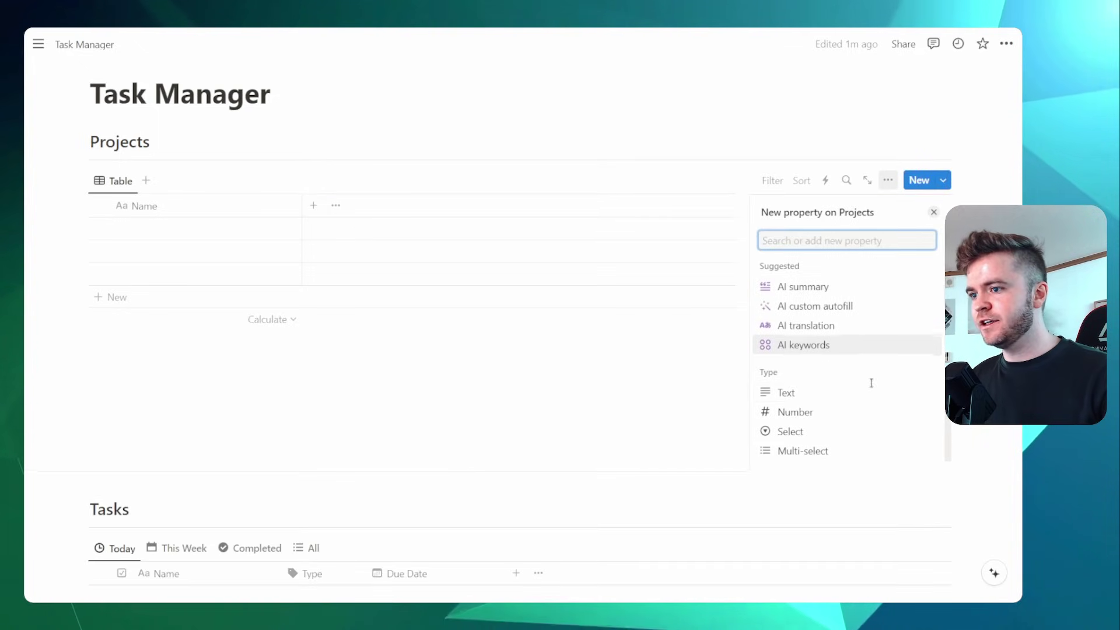
{"action": "scroll", "coordinate": [846, 376], "scroll_direction": "down", "scroll_amount": 3}
{"action": "left_click", "coordinate": [819, 382]}
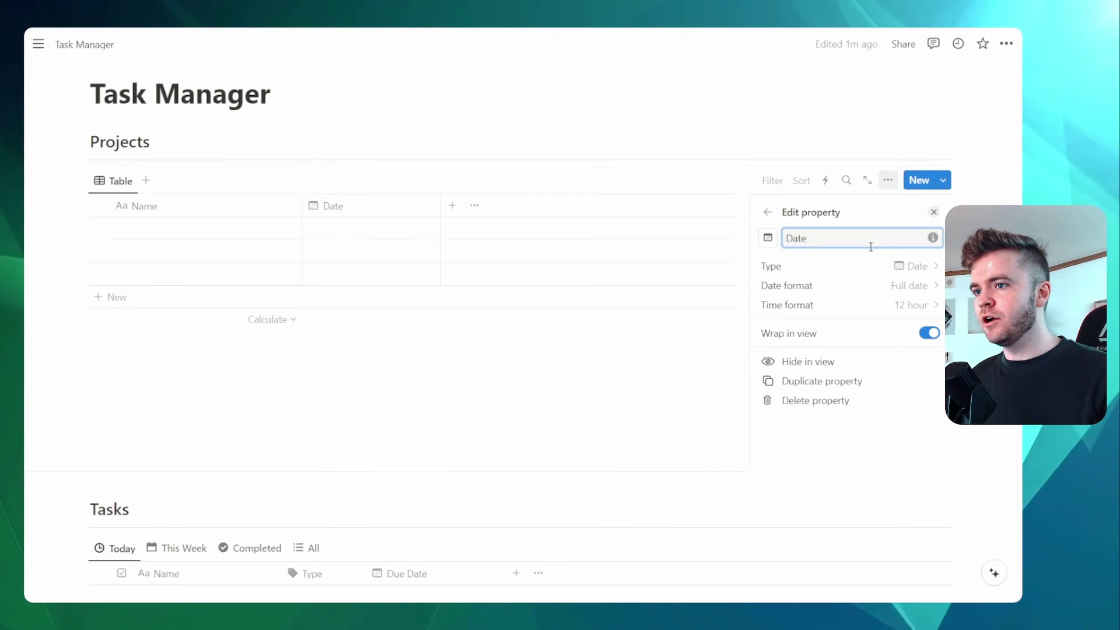
{"action": "left_click", "coordinate": [933, 213]}
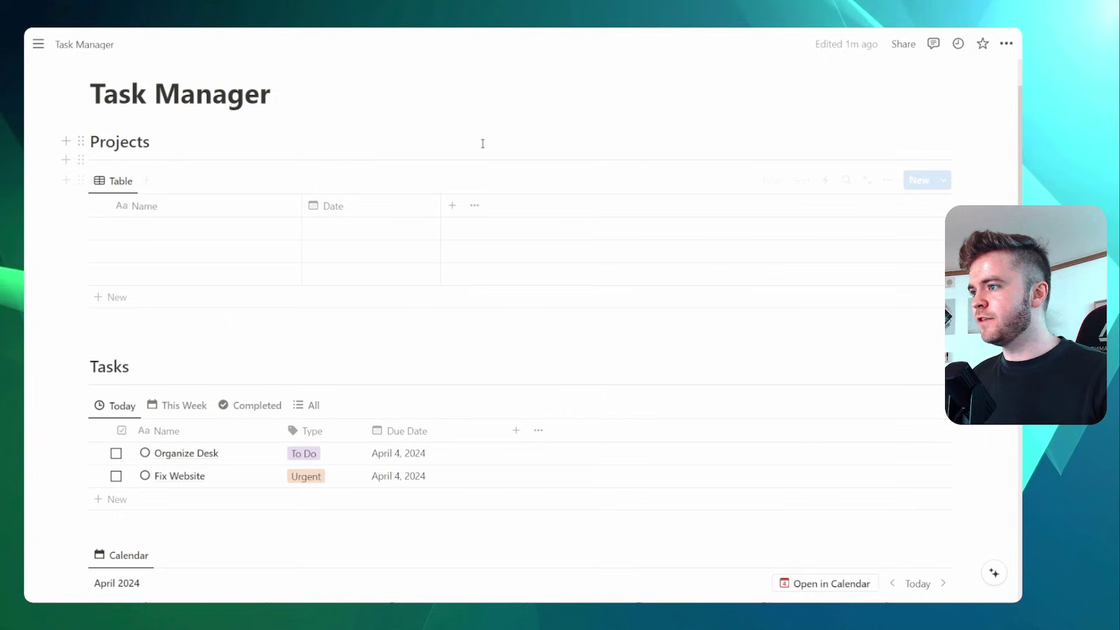
- Add a Status property to Projects, defaulting to Not started
{"action": "left_click", "coordinate": [451, 208]}
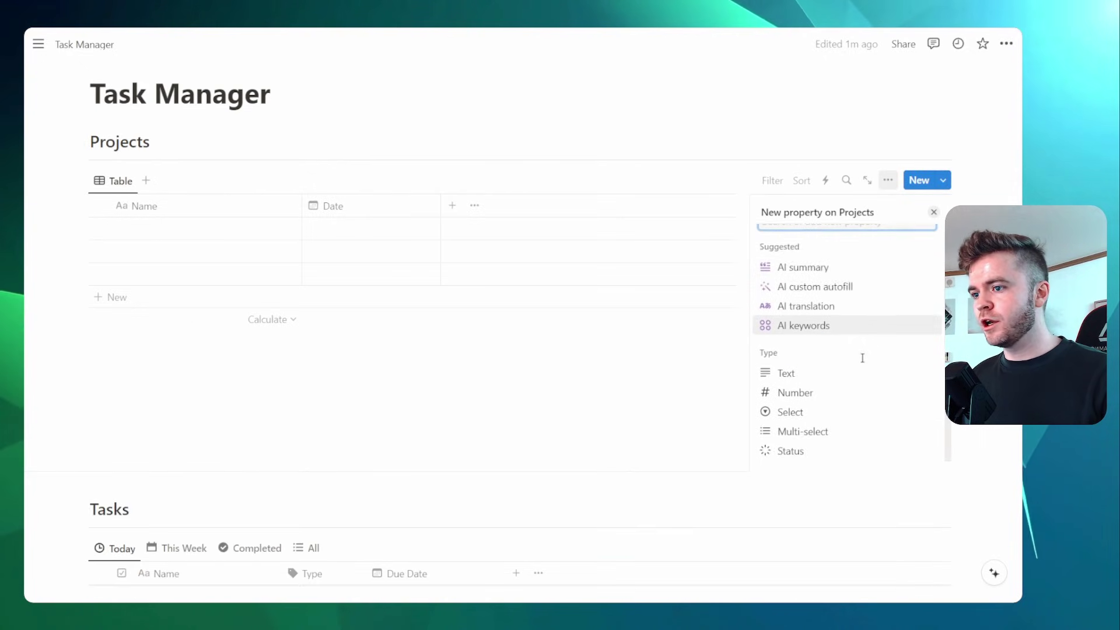
{"action": "scroll", "coordinate": [862, 360], "scroll_direction": "down", "scroll_amount": 3}
{"action": "left_click", "coordinate": [810, 365]}
{"action": "scroll", "coordinate": [870, 280], "scroll_direction": "down", "scroll_amount": 3}
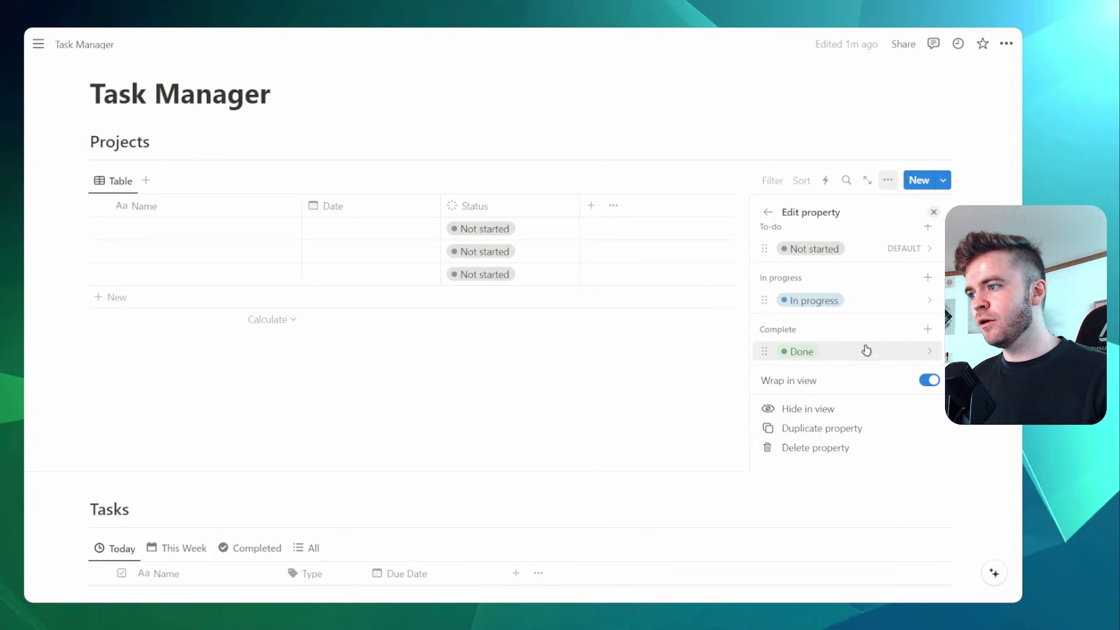
{"action": "left_click", "coordinate": [934, 213]}
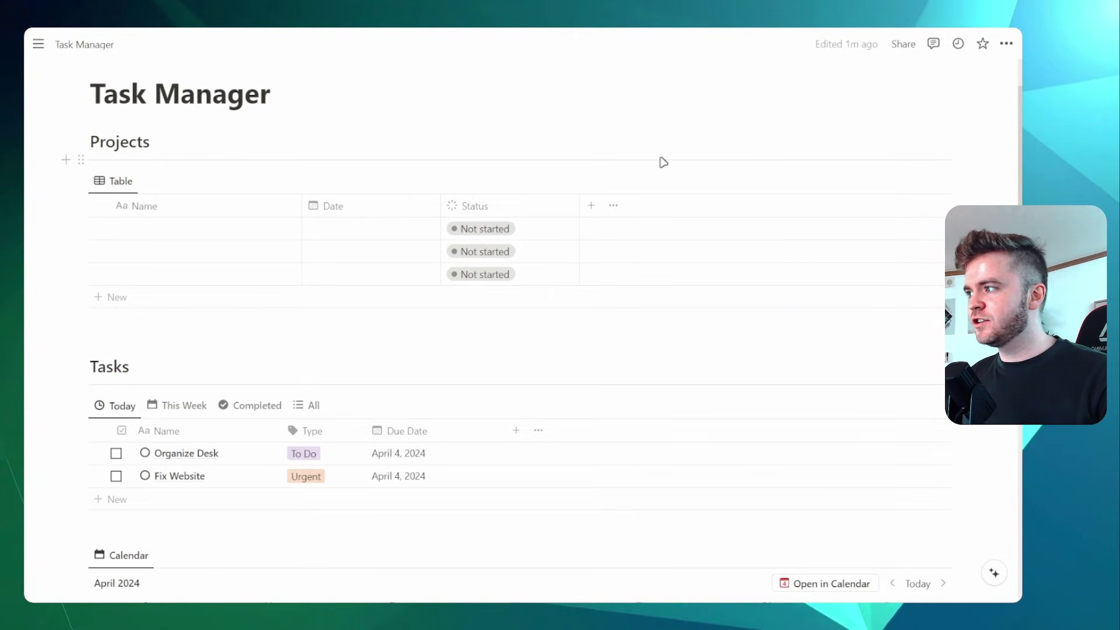
- Add a two-way Relation property from Projects to the Tasks database
{"action": "left_click", "coordinate": [592, 207]}
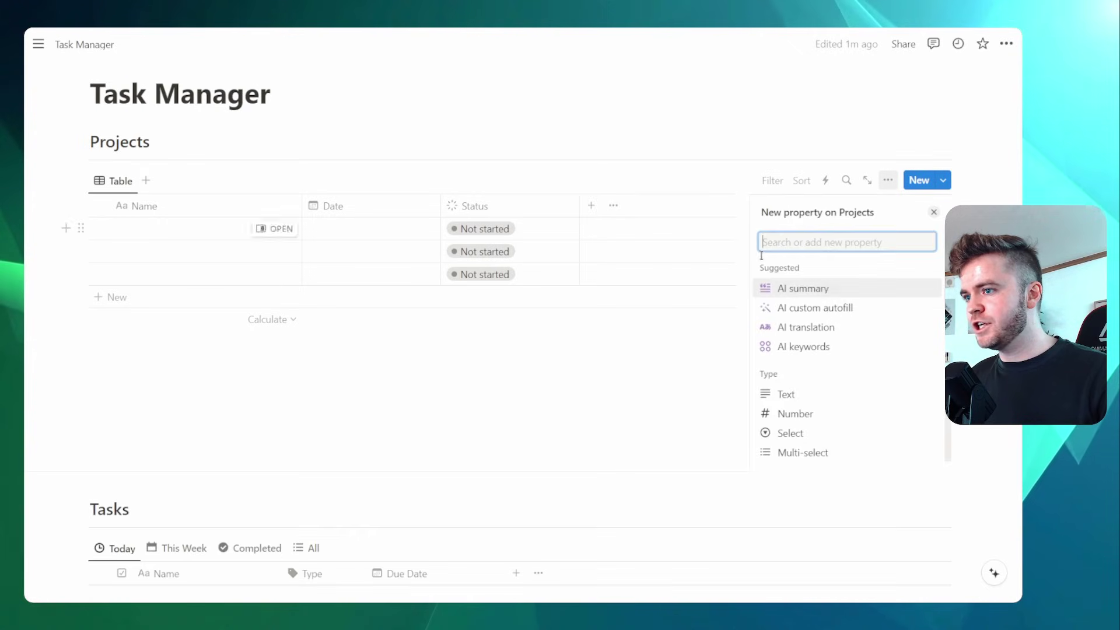
{"action": "scroll", "coordinate": [877, 327], "scroll_direction": "down", "scroll_amount": 5}
{"action": "scroll", "coordinate": [851, 344], "scroll_direction": "down", "scroll_amount": 2}
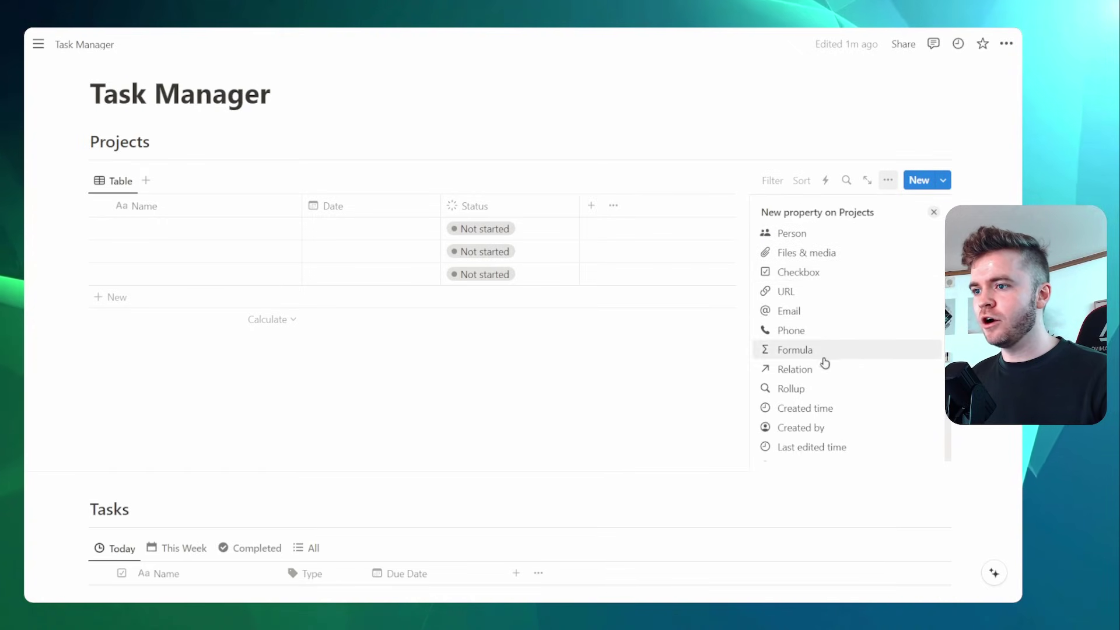
{"action": "left_click", "coordinate": [773, 376]}
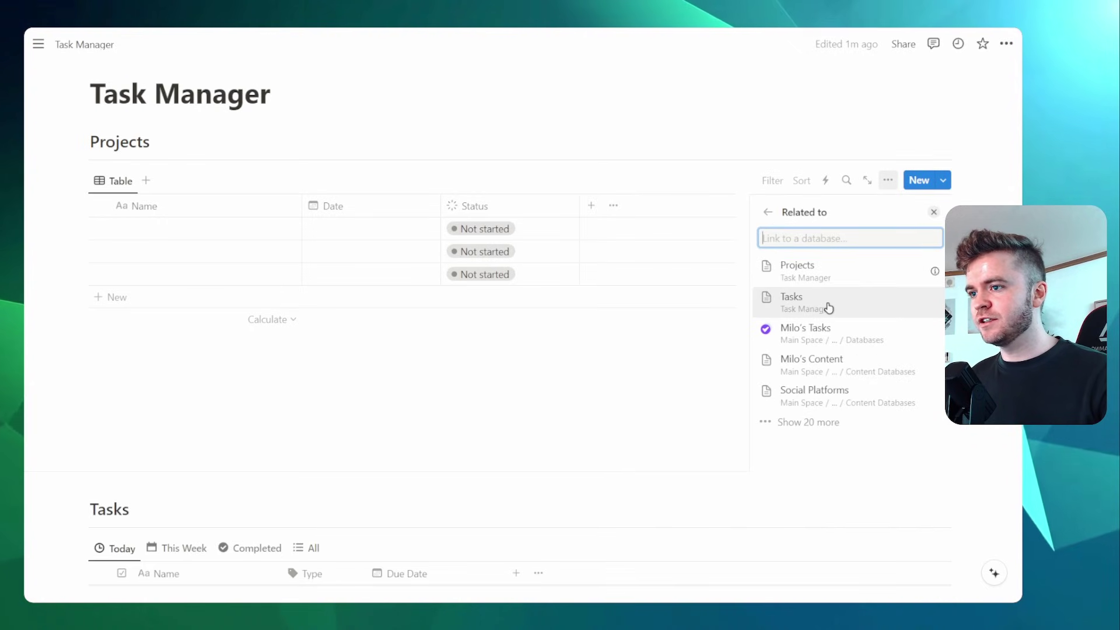
{"action": "left_click", "coordinate": [827, 304]}
{"action": "left_click", "coordinate": [925, 305]}
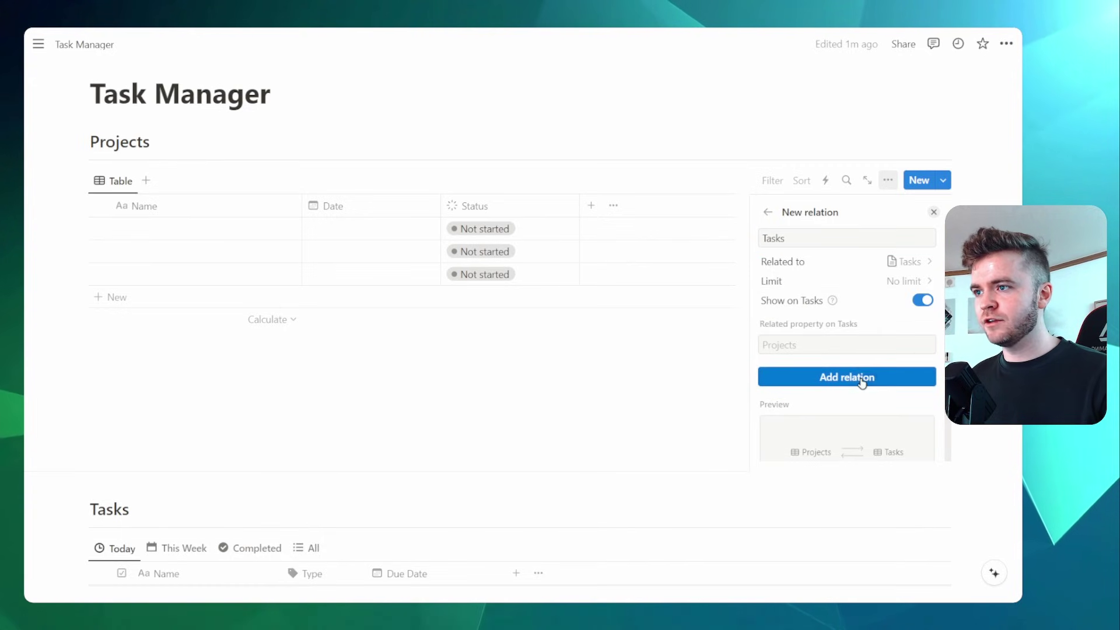
{"action": "left_click", "coordinate": [861, 379]}
- Give the Tasks relation column a circle icon and the Projects column in Tasks a folder icon
{"action": "left_click", "coordinate": [767, 240]}
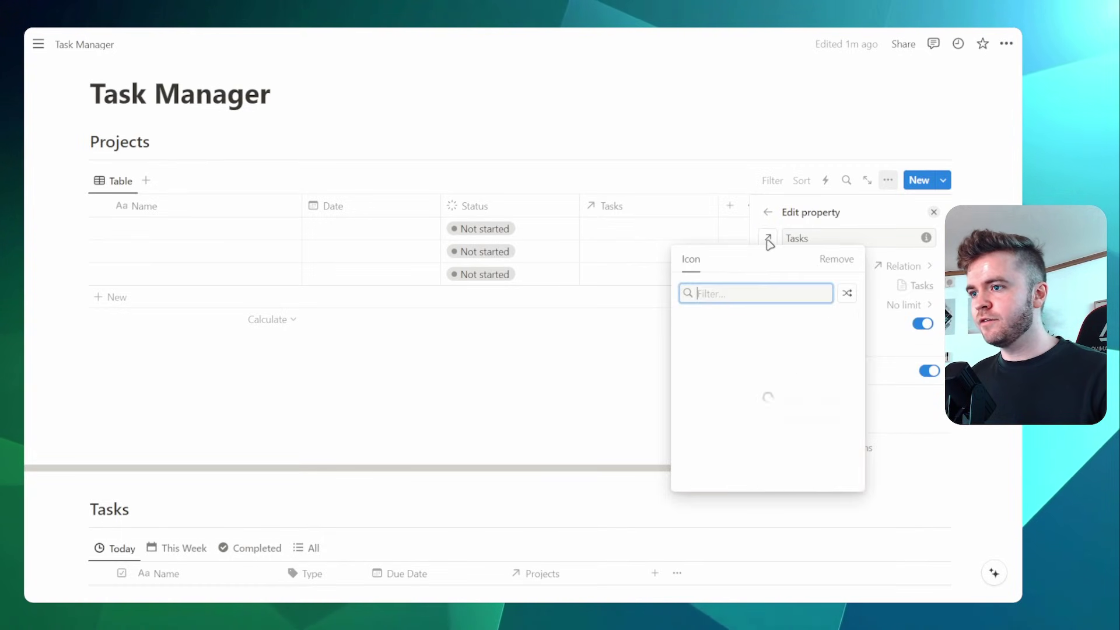
{"action": "left_click", "coordinate": [779, 346]}
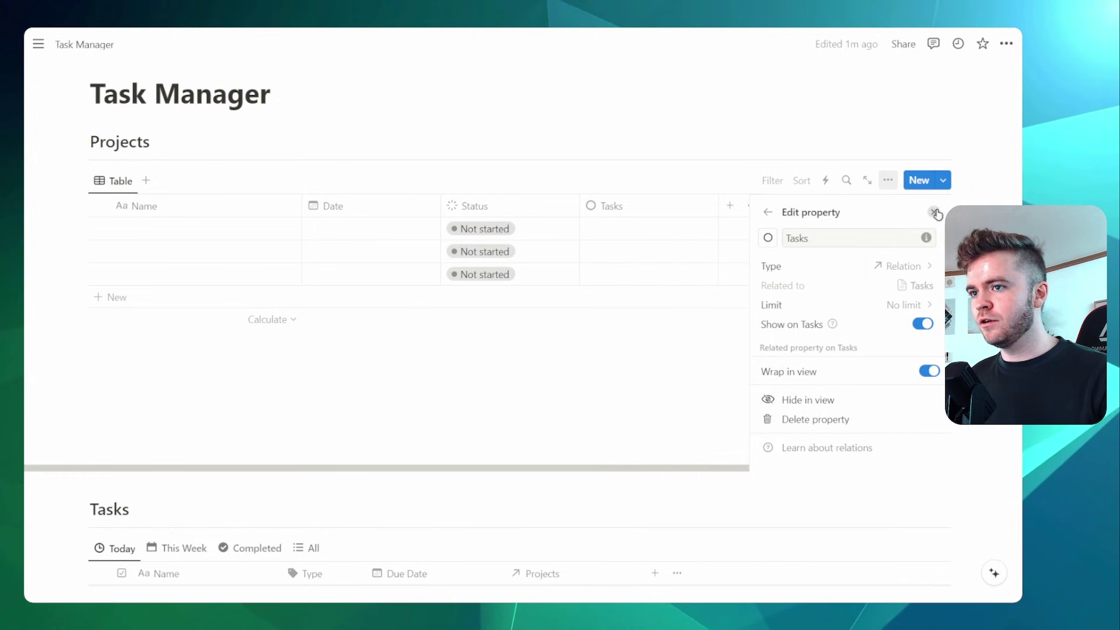
{"action": "left_click", "coordinate": [933, 212]}
{"action": "scroll", "coordinate": [655, 260], "scroll_direction": "down", "scroll_amount": 3}
{"action": "left_click", "coordinate": [536, 264]}
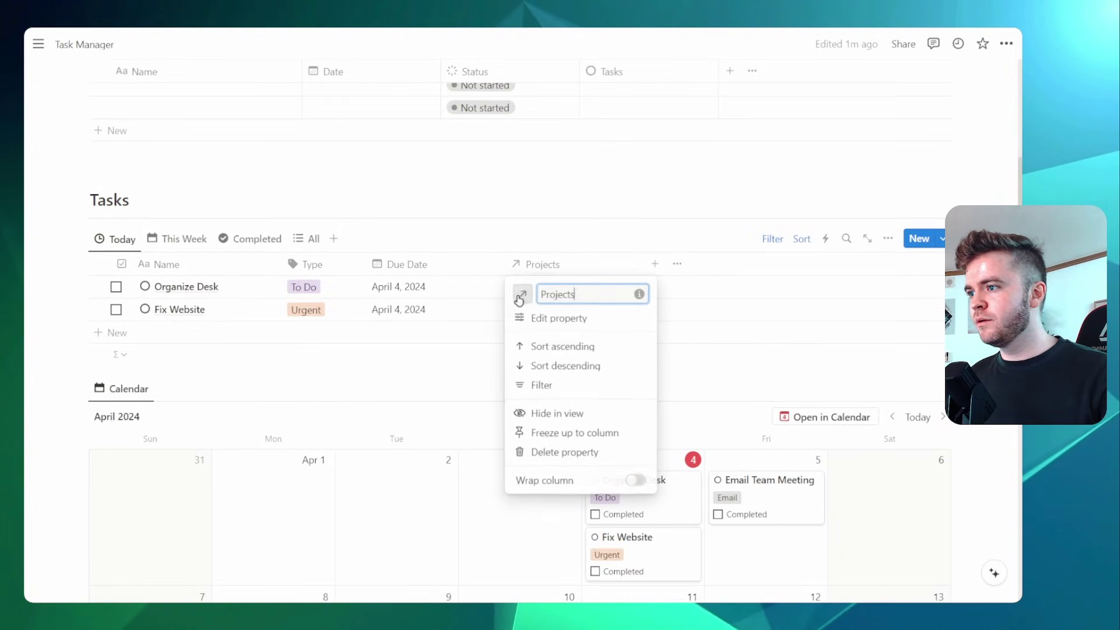
{"action": "left_click", "coordinate": [523, 296]}
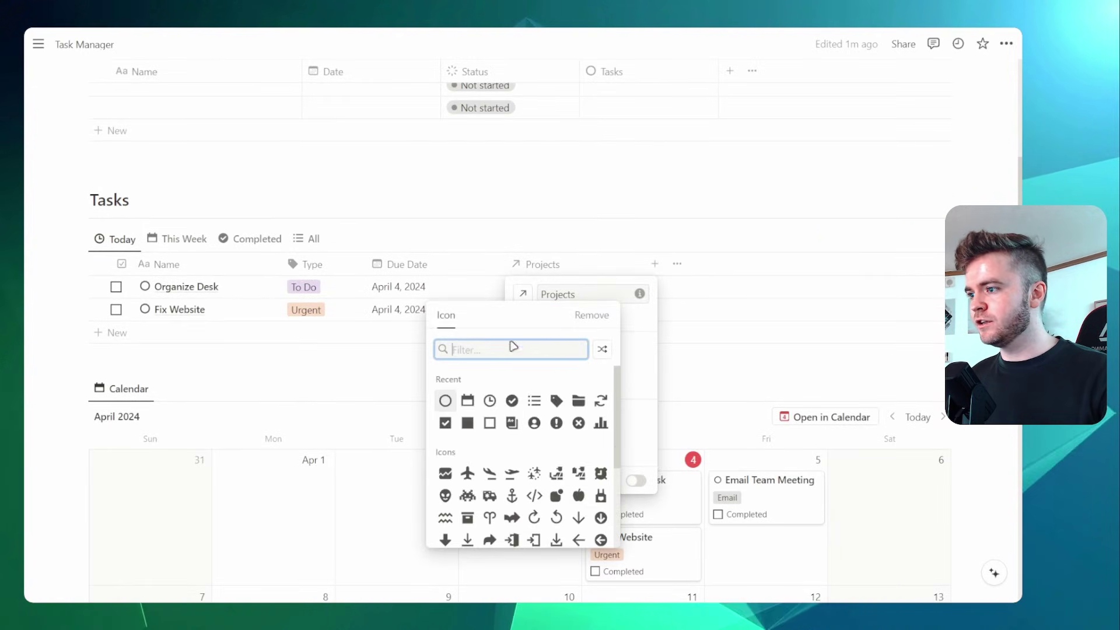
{"action": "left_click", "coordinate": [578, 400]}
{"action": "left_click", "coordinate": [630, 220]}
- Look at the tasks available for the first project without linking any
{"action": "scroll", "coordinate": [700, 193], "scroll_direction": "up", "scroll_amount": 4}
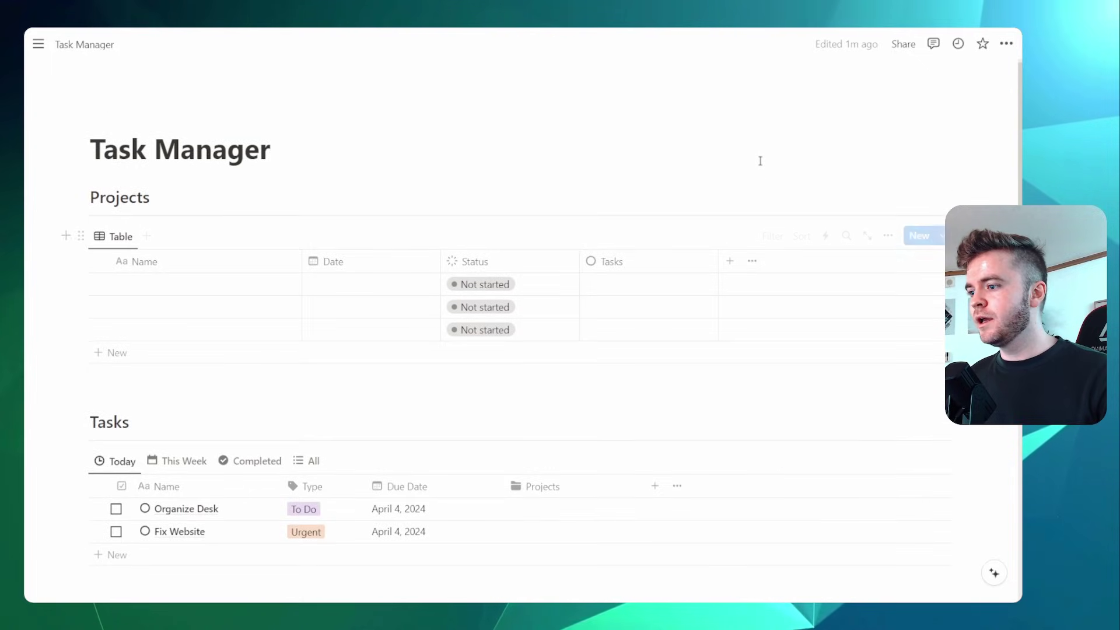
{"action": "scroll", "coordinate": [760, 160], "scroll_direction": "down", "scroll_amount": 1}
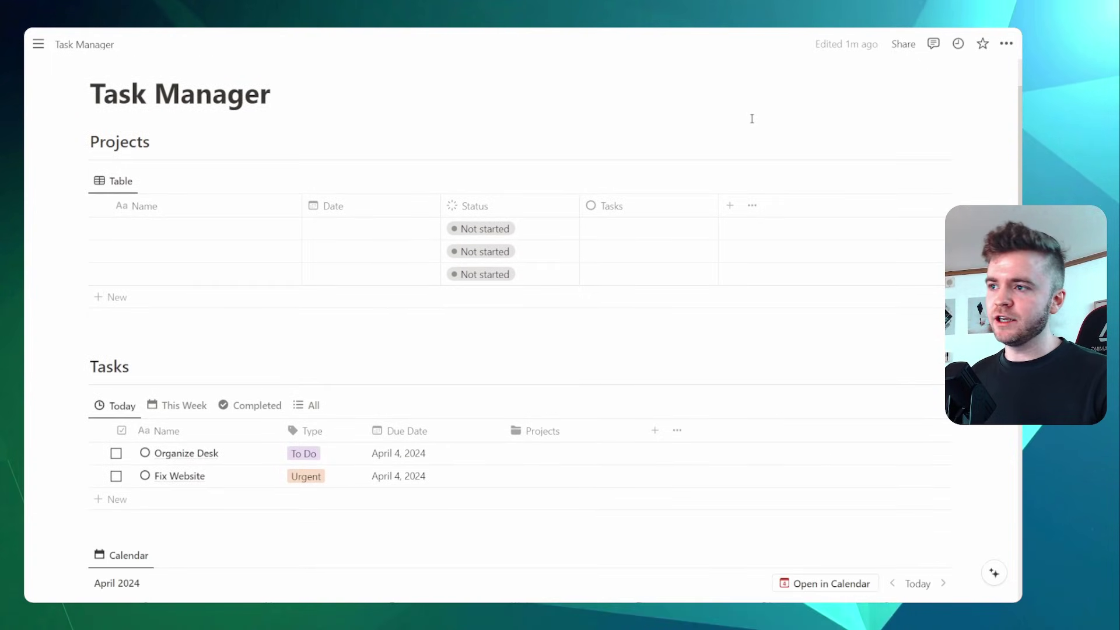
{"action": "left_click", "coordinate": [632, 229]}
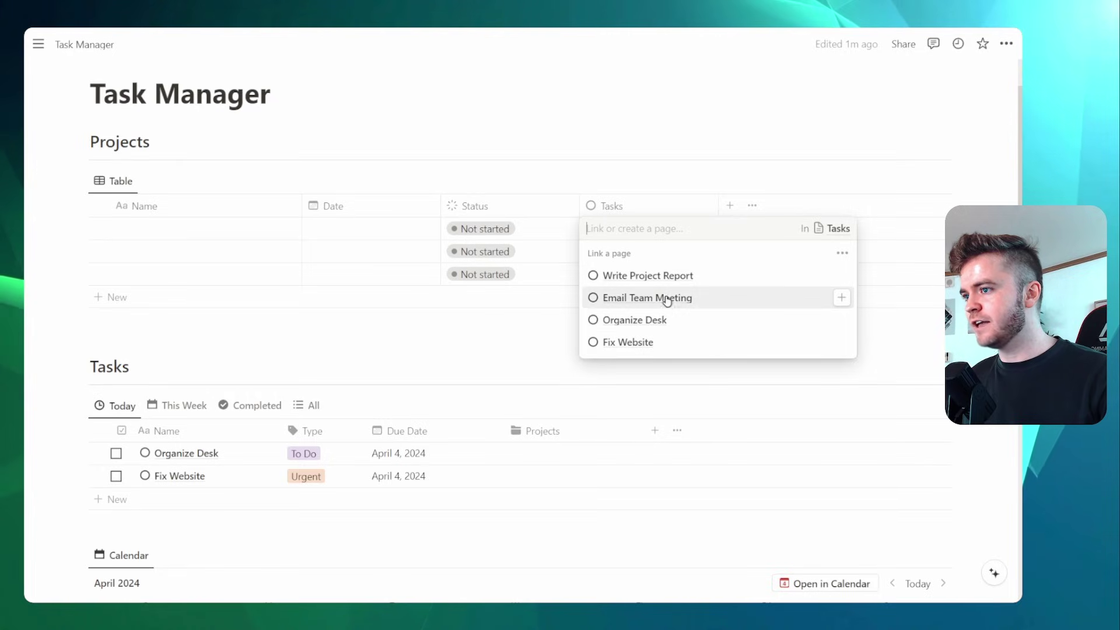
{"action": "left_click", "coordinate": [621, 181]}
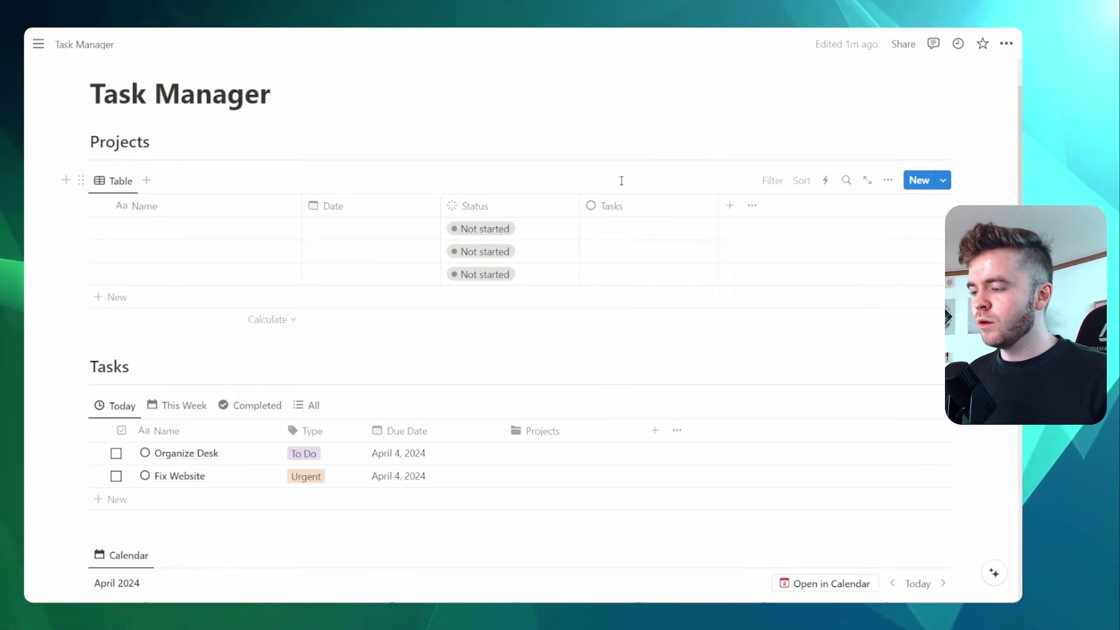
- Add a rollup property named Completion with a check-circle icon to Projects
{"action": "left_click", "coordinate": [729, 207]}
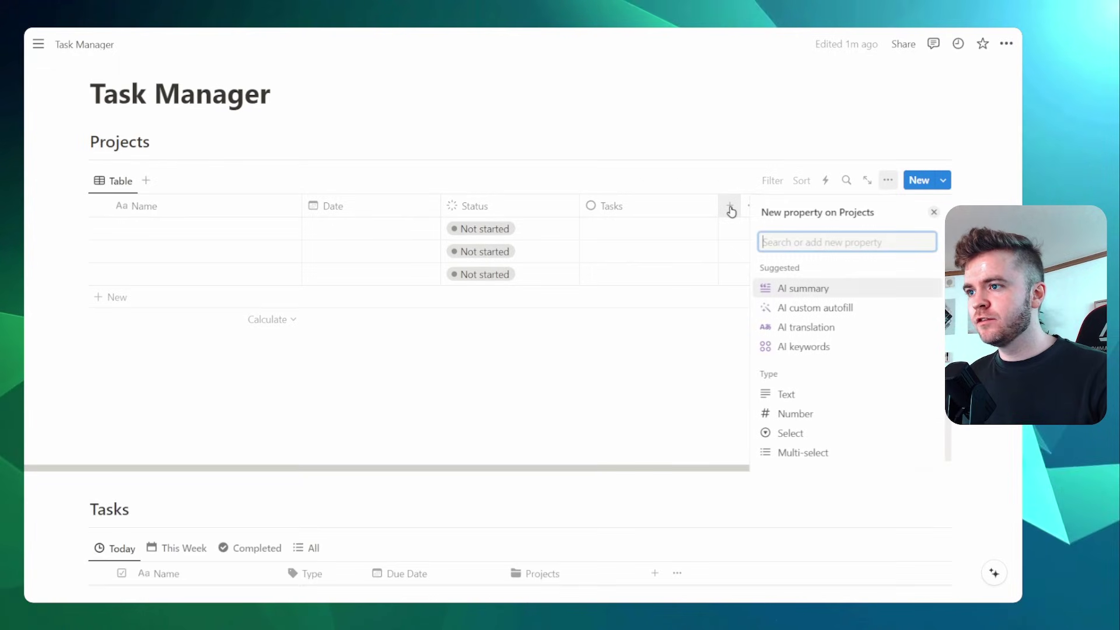
{"action": "scroll", "coordinate": [877, 332], "scroll_direction": "down", "scroll_amount": 3}
{"action": "scroll", "coordinate": [863, 344], "scroll_direction": "down", "scroll_amount": 2}
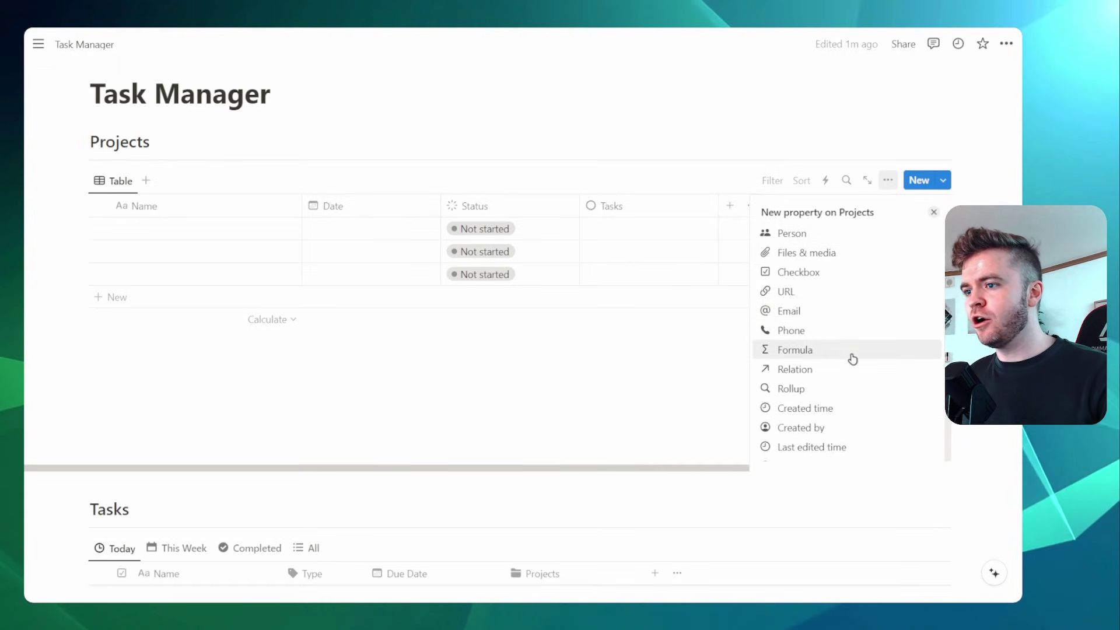
{"action": "left_click", "coordinate": [810, 389]}
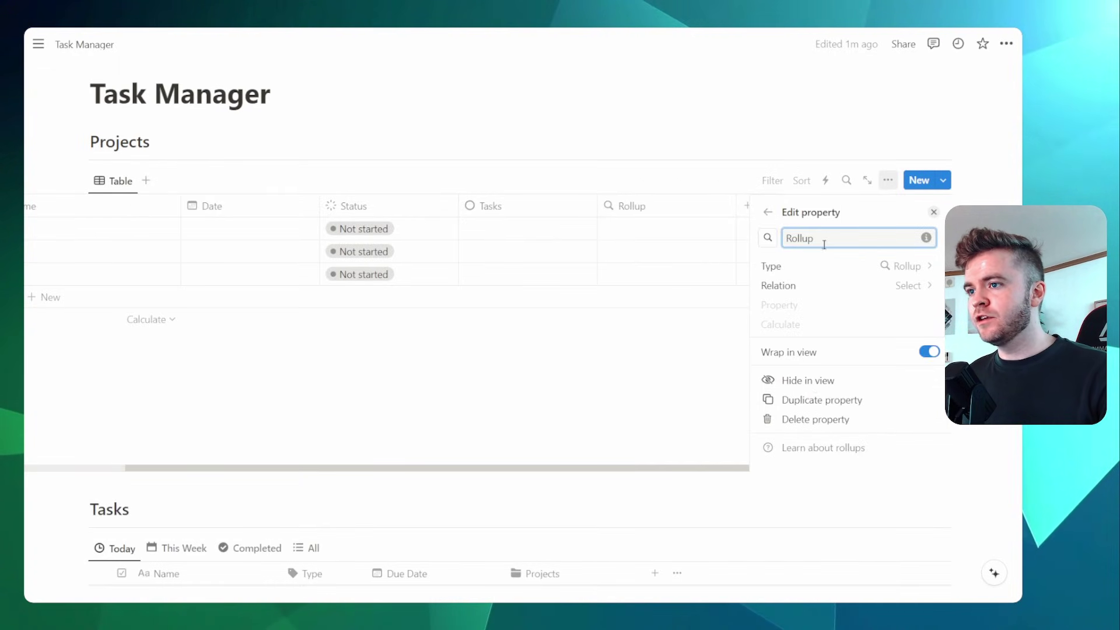
{"action": "type", "text": "Completion"}
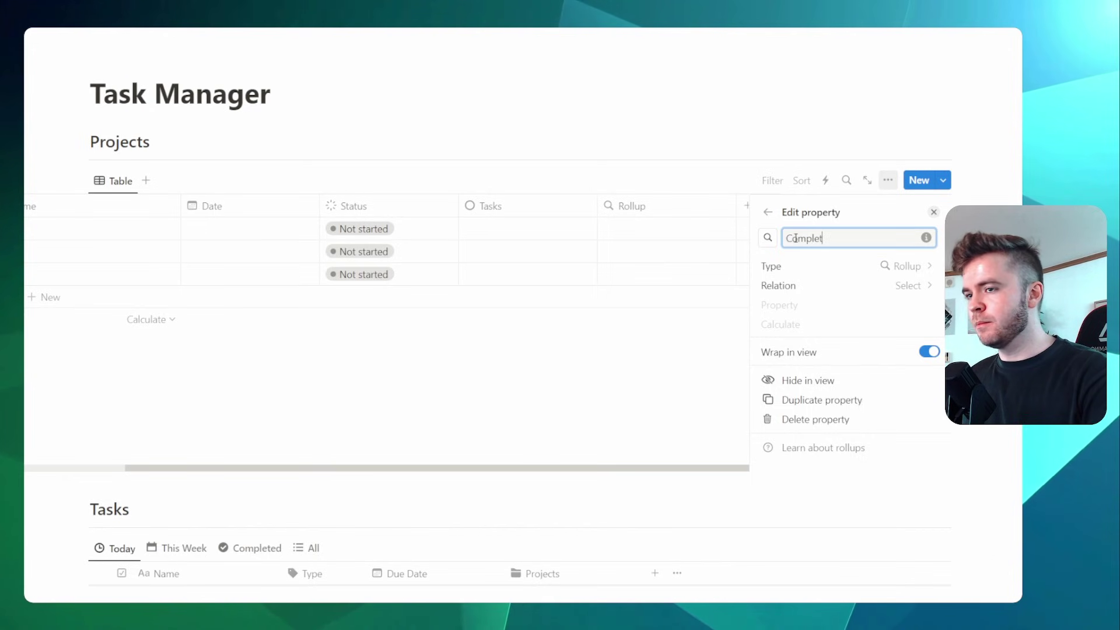
{"action": "left_click", "coordinate": [768, 244]}
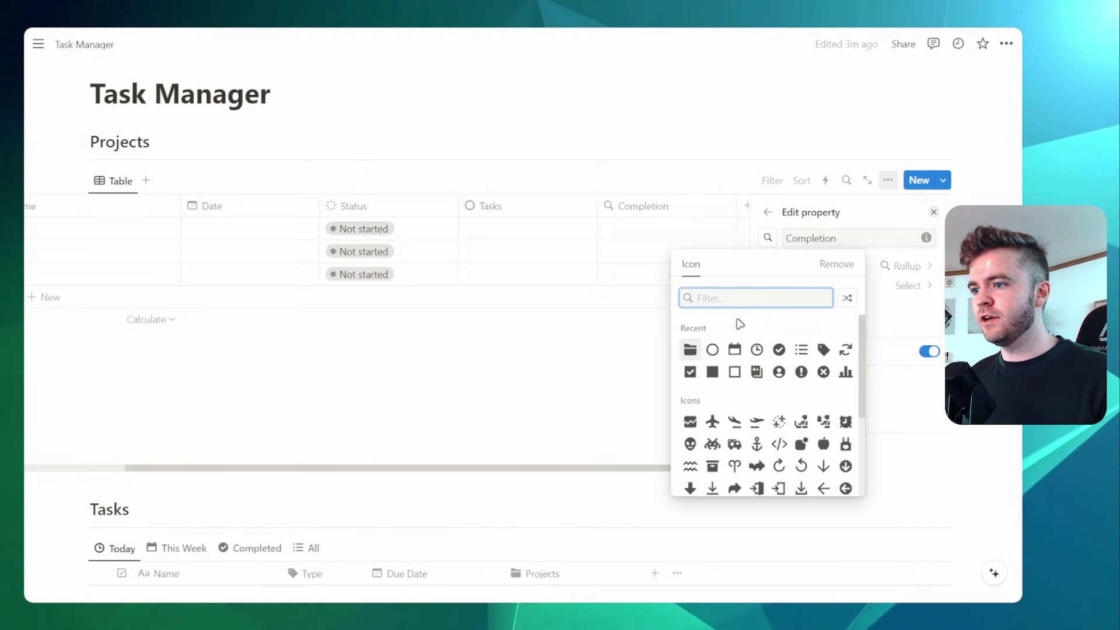
{"action": "left_click", "coordinate": [780, 344]}
- Set Completion to roll up the Tasks relation's Completed checkbox as percent checked
{"action": "left_click", "coordinate": [890, 289]}
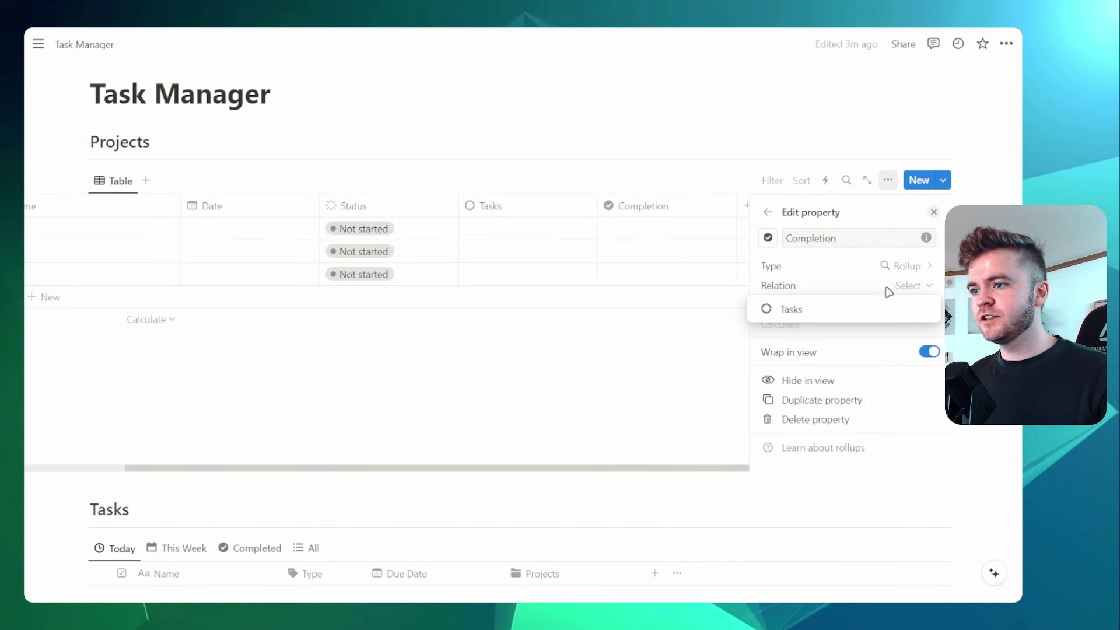
{"action": "left_click", "coordinate": [791, 309]}
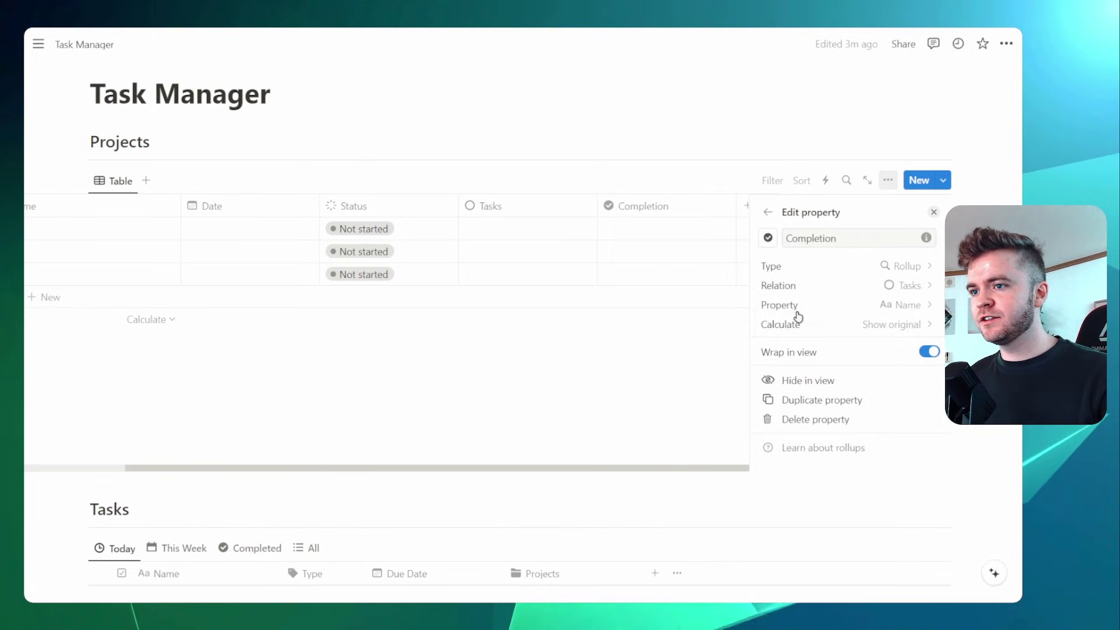
{"action": "left_click", "coordinate": [881, 304]}
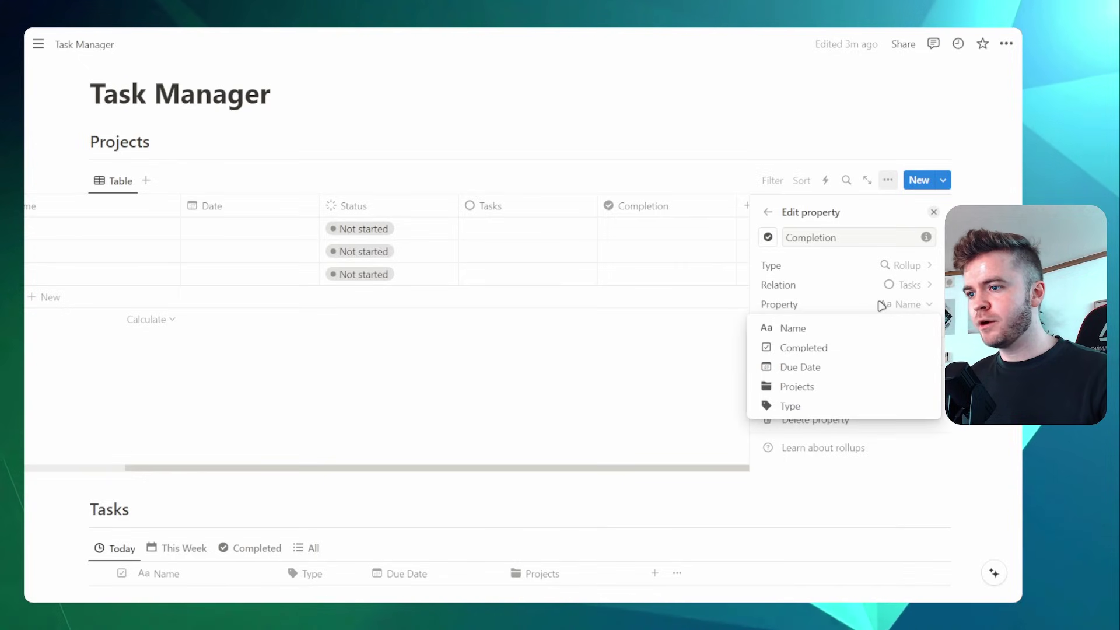
{"action": "left_click", "coordinate": [840, 349]}
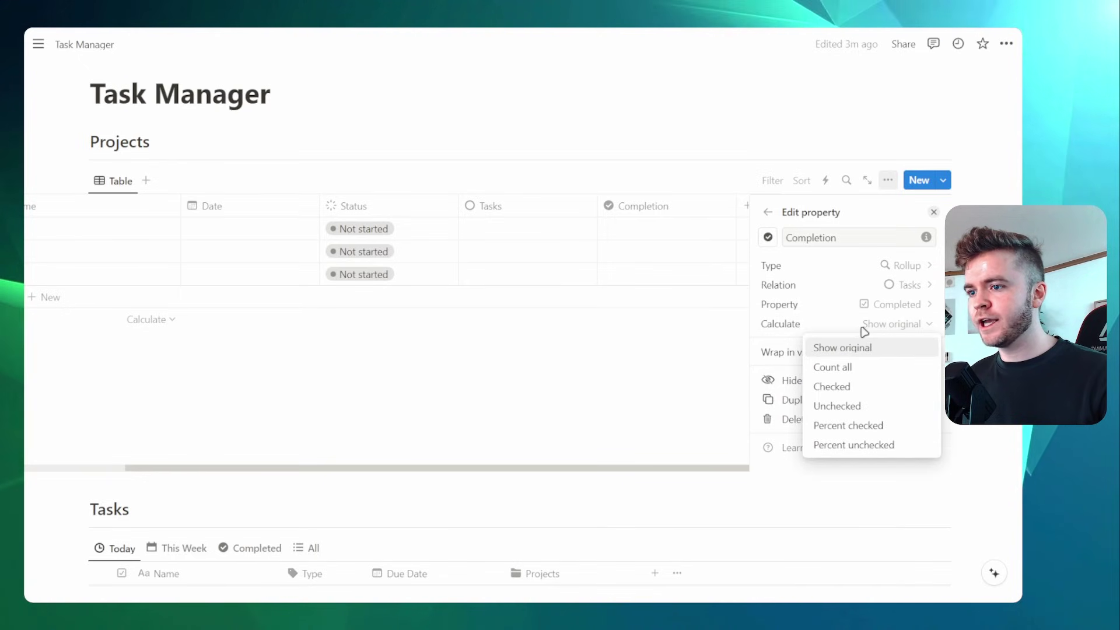
{"action": "left_click", "coordinate": [887, 426]}
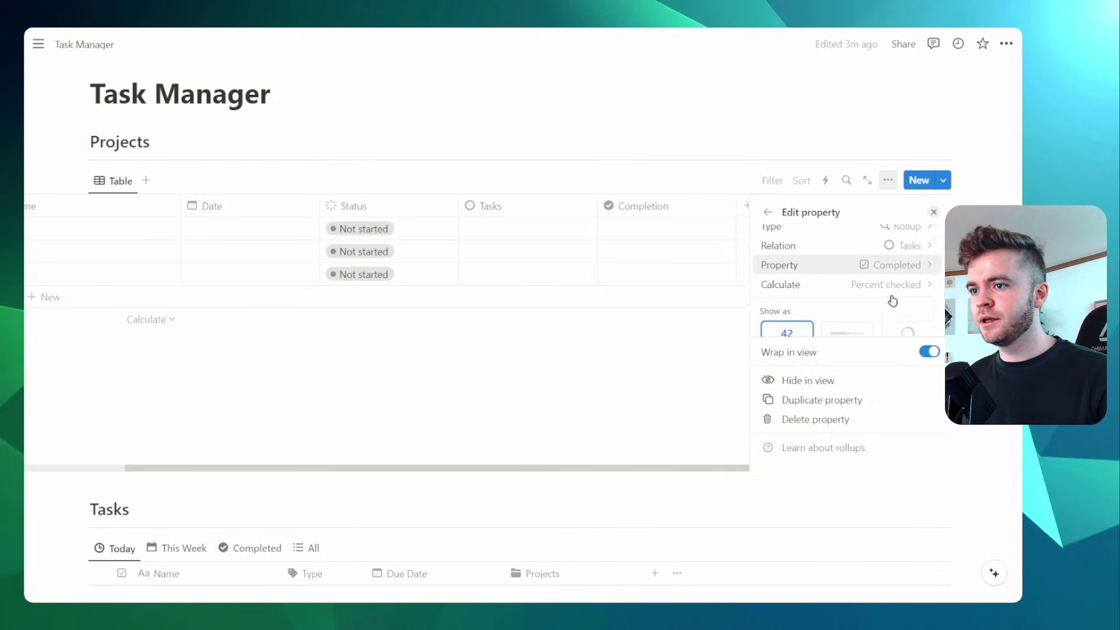
{"action": "scroll", "coordinate": [892, 300], "scroll_direction": "down", "scroll_amount": 1}
{"action": "scroll", "coordinate": [892, 268], "scroll_direction": "down", "scroll_amount": 1}
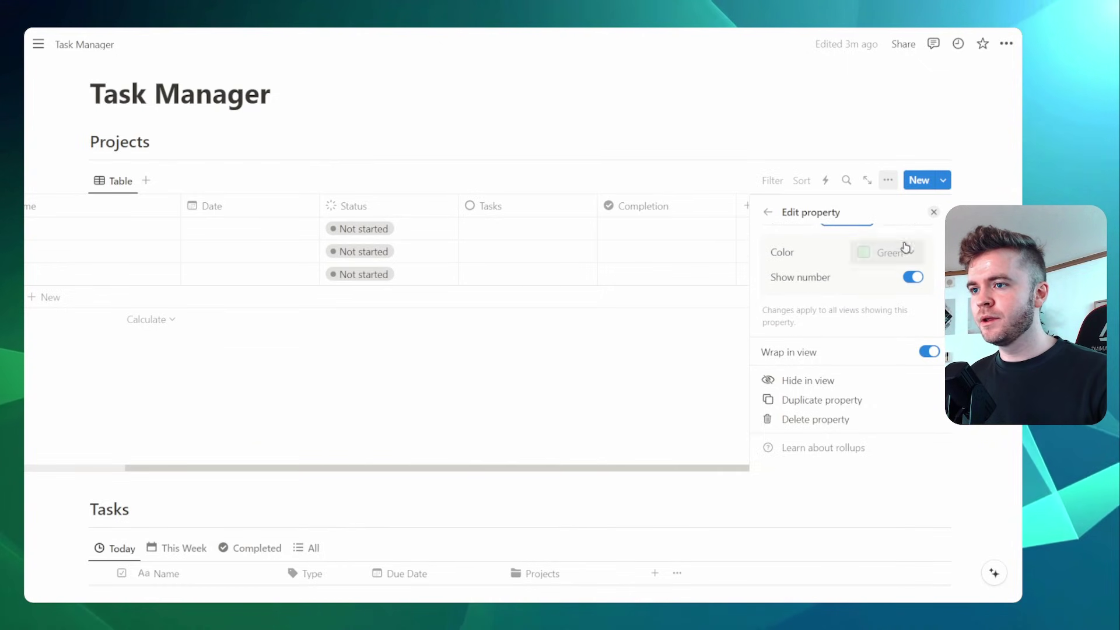
{"action": "left_click", "coordinate": [934, 213]}
- Link Write Project Report, Email Team Meeting and Organize Desk to the first project
{"action": "left_click", "coordinate": [693, 257]}
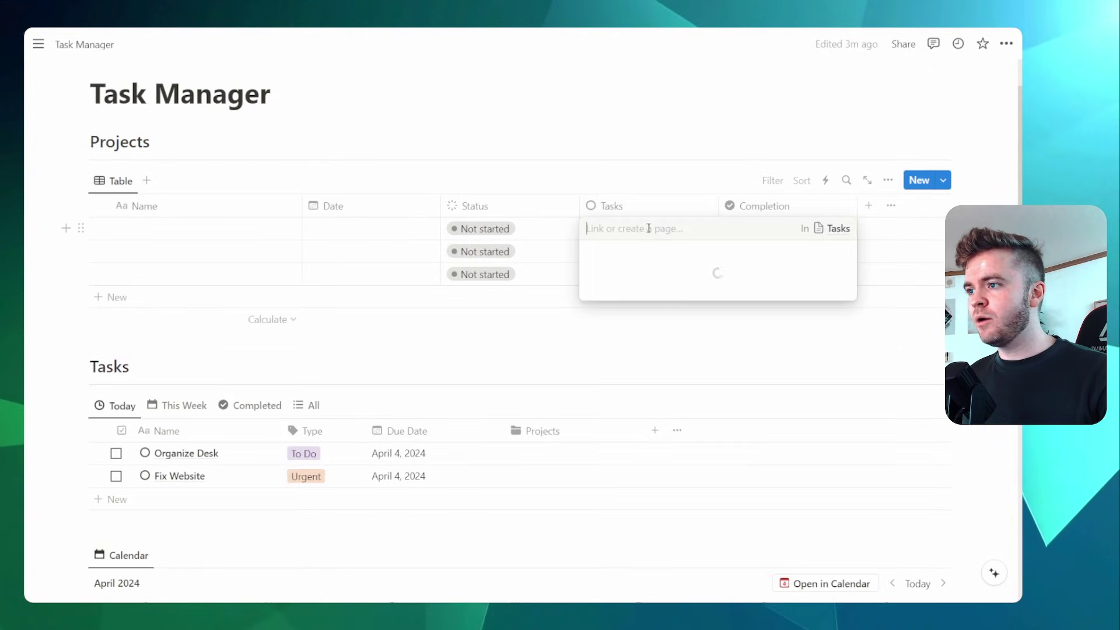
{"action": "left_click", "coordinate": [713, 282]}
{"action": "left_click", "coordinate": [704, 326]}
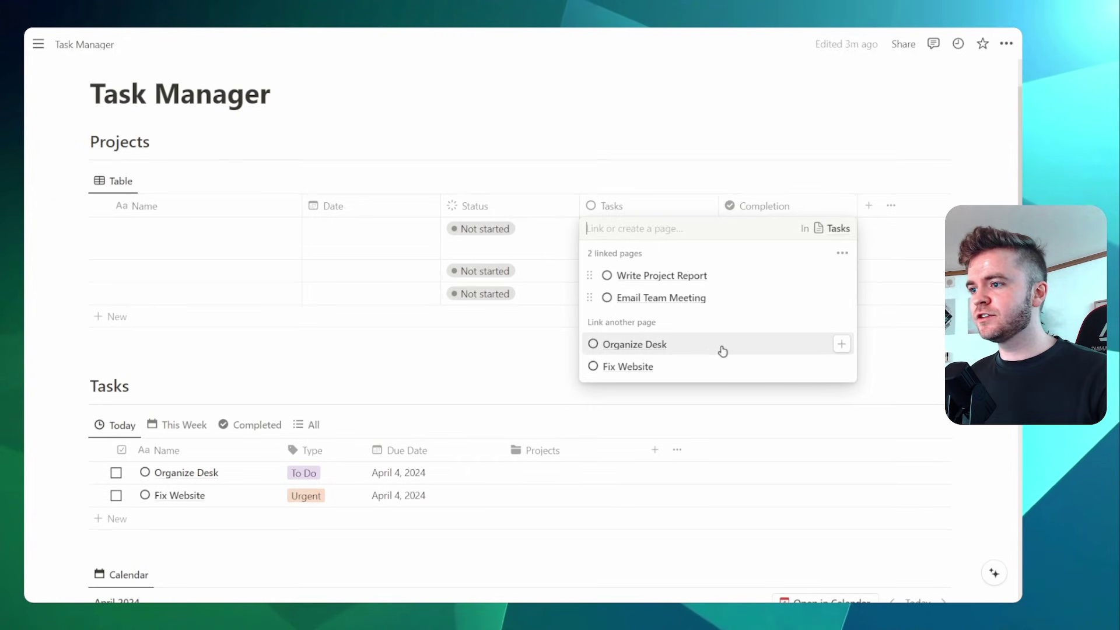
{"action": "left_click", "coordinate": [720, 346]}
{"action": "key", "text": "Escape"}
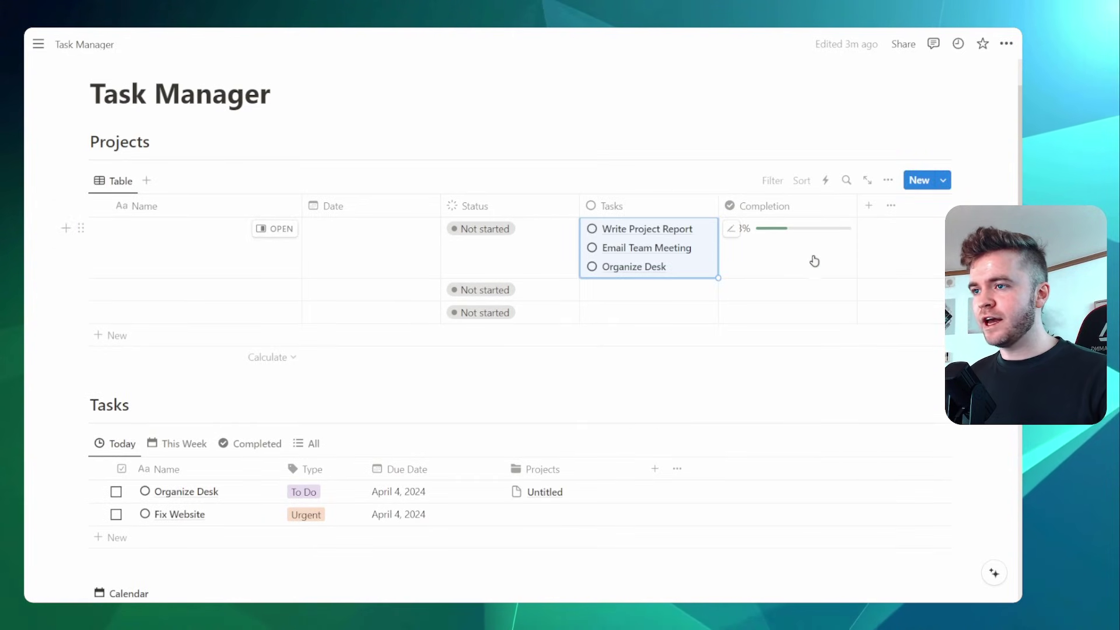
- Mark Organize Desk as done
{"action": "scroll", "coordinate": [582, 243], "scroll_direction": "down", "scroll_amount": 1}
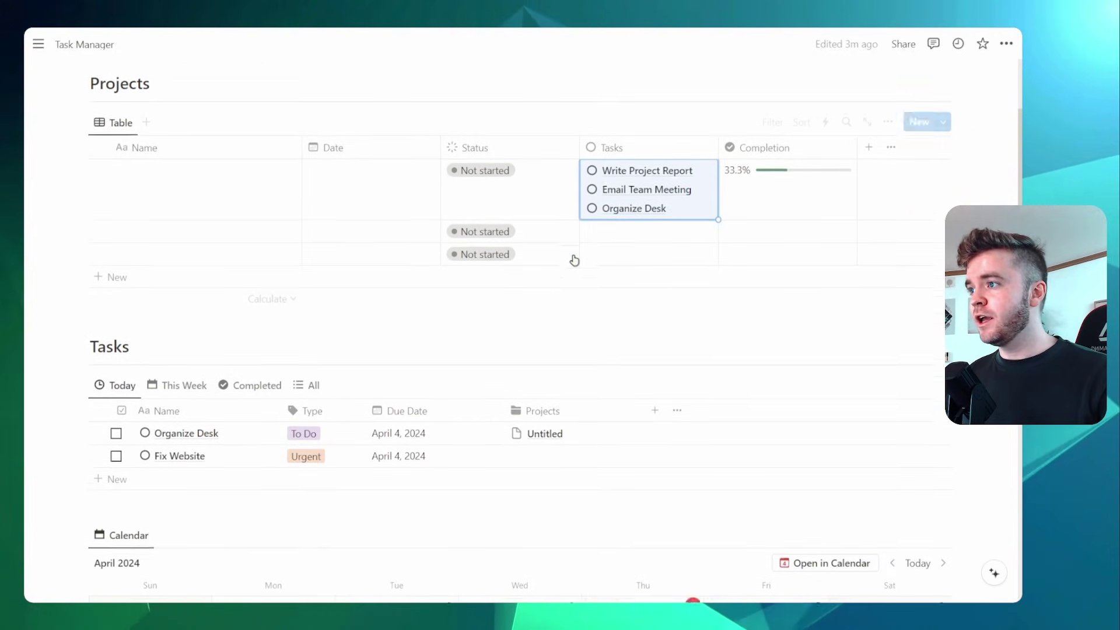
{"action": "left_click", "coordinate": [117, 439]}
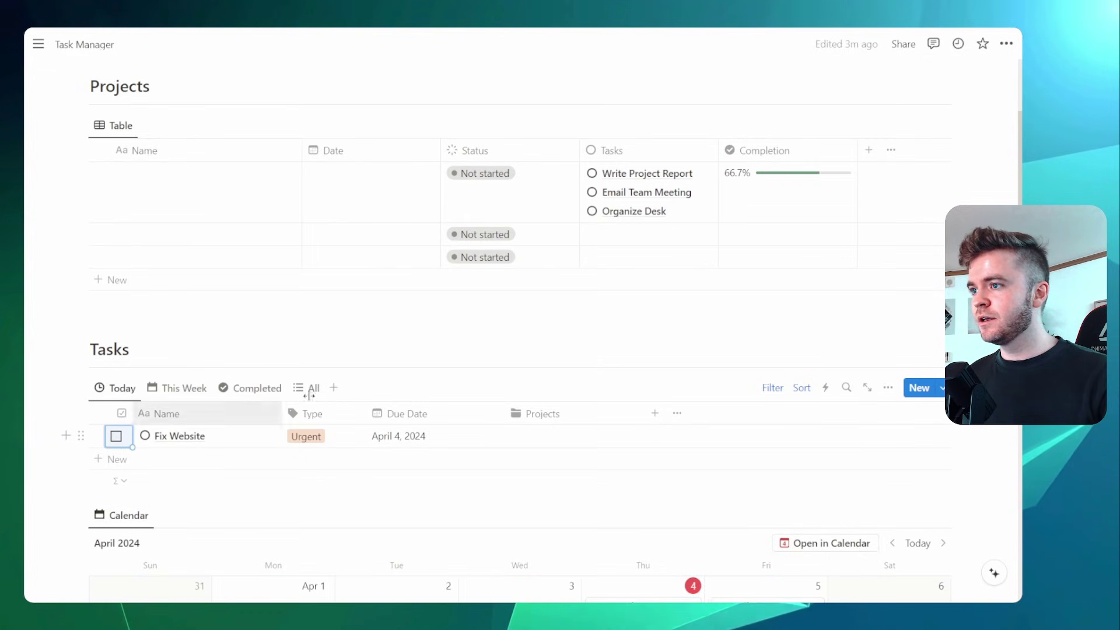
{"action": "scroll", "coordinate": [631, 343], "scroll_direction": "up", "scroll_amount": 2}
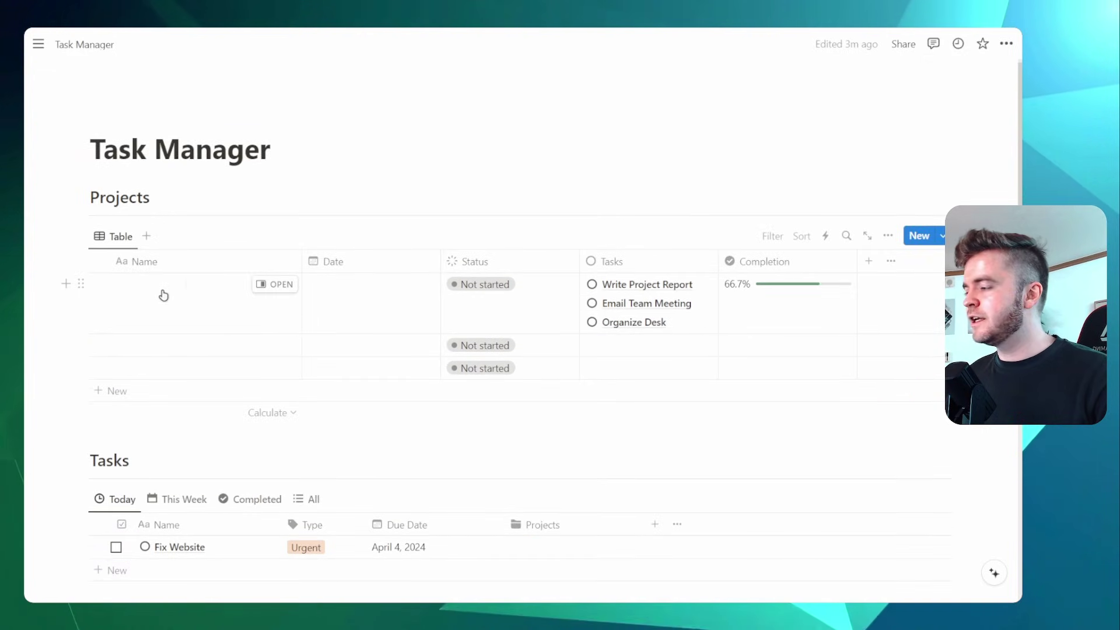
- Delete the three test project rows and add a new project row
{"action": "left_click", "coordinate": [98, 283]}
{"action": "left_click", "coordinate": [98, 344]}
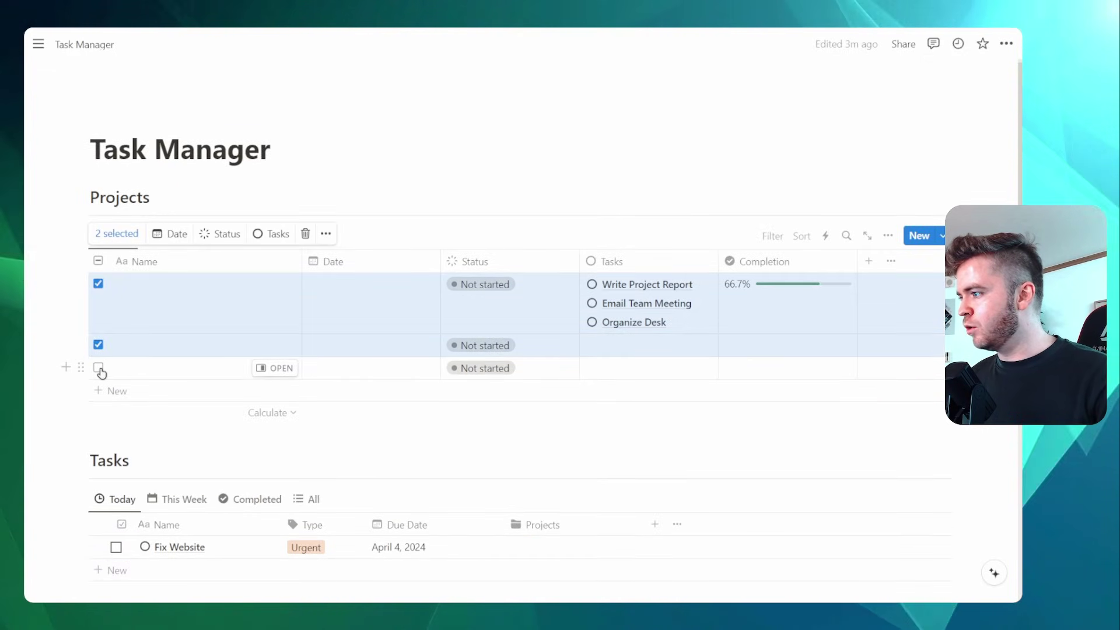
{"action": "left_click", "coordinate": [98, 368]}
{"action": "key", "text": "Delete"}
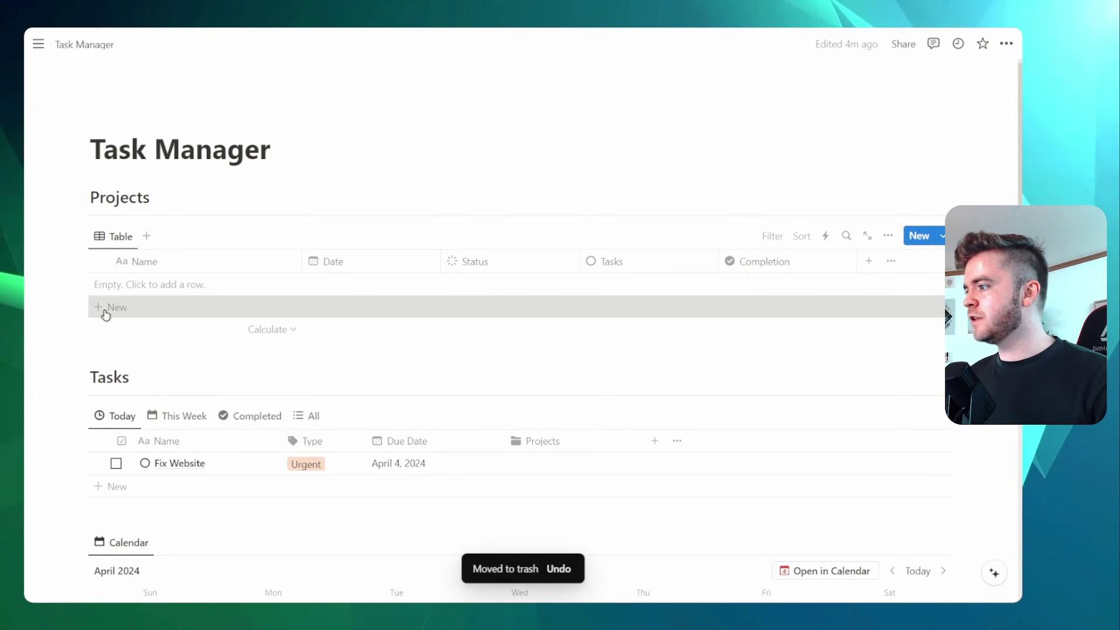
{"action": "left_click", "coordinate": [108, 308]}
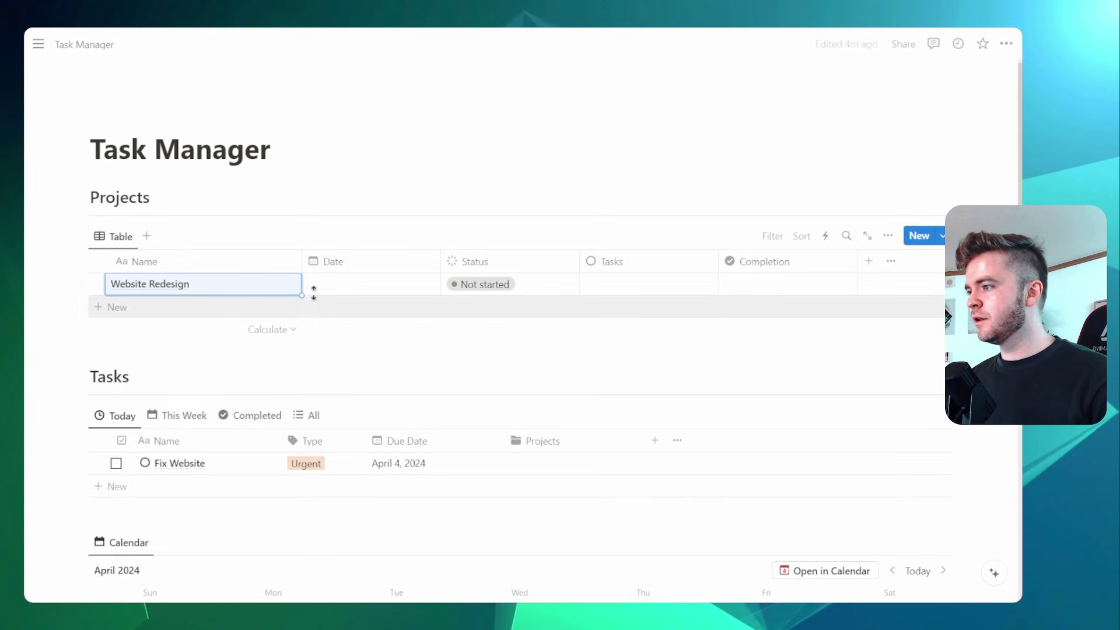
- Give Website Redesign a date range from April 4 to April 30, 2024
{"action": "left_click", "coordinate": [349, 286]}
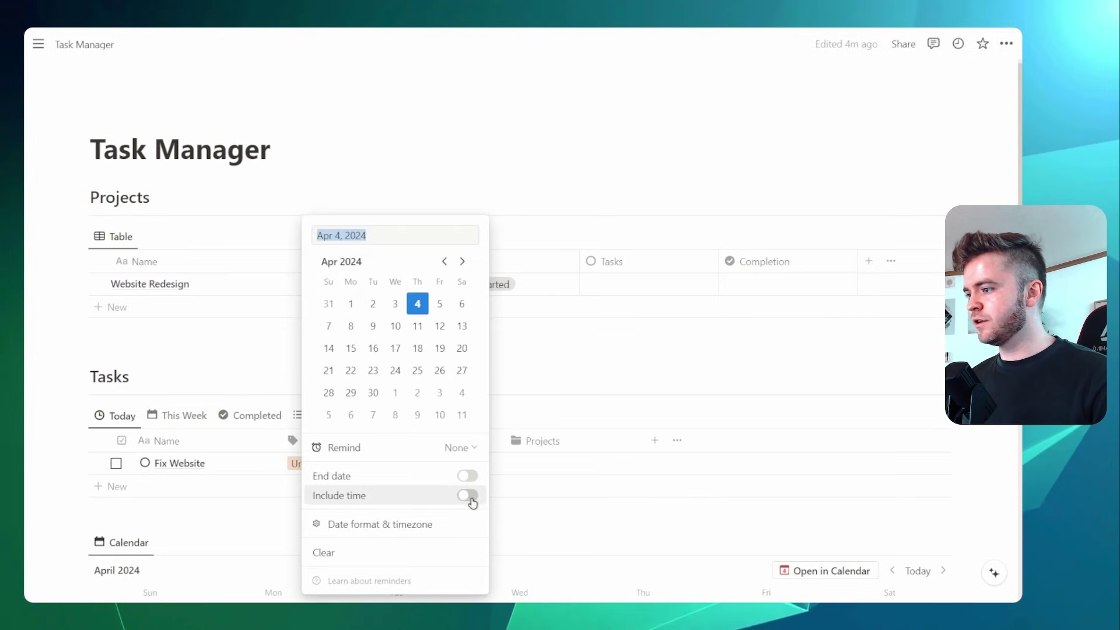
{"action": "left_click", "coordinate": [470, 476]}
{"action": "left_click", "coordinate": [417, 306]}
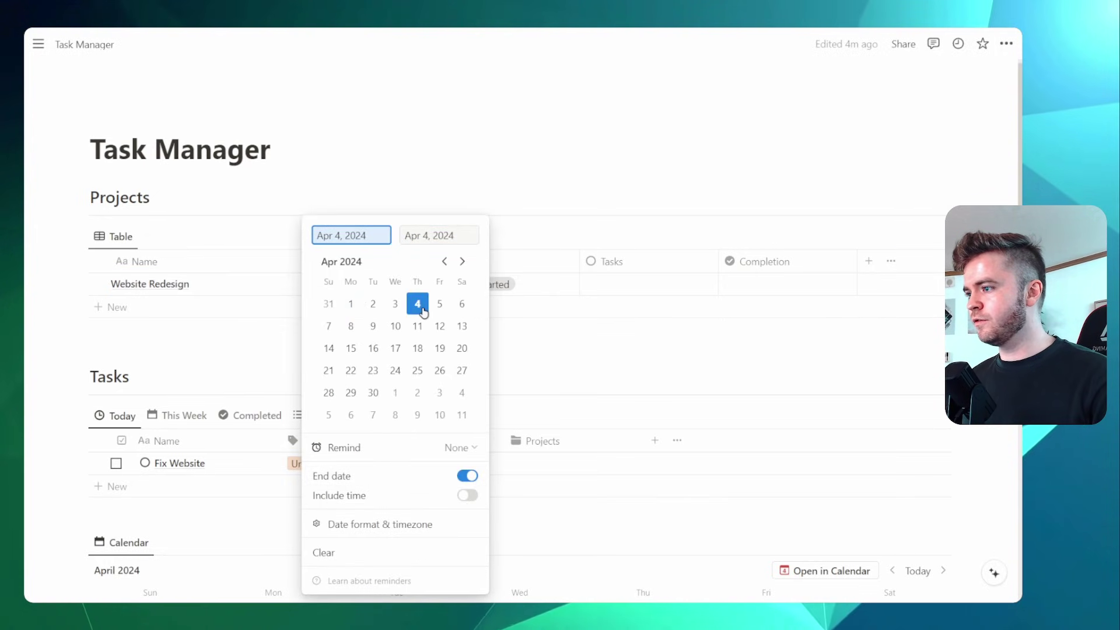
{"action": "left_click", "coordinate": [372, 394]}
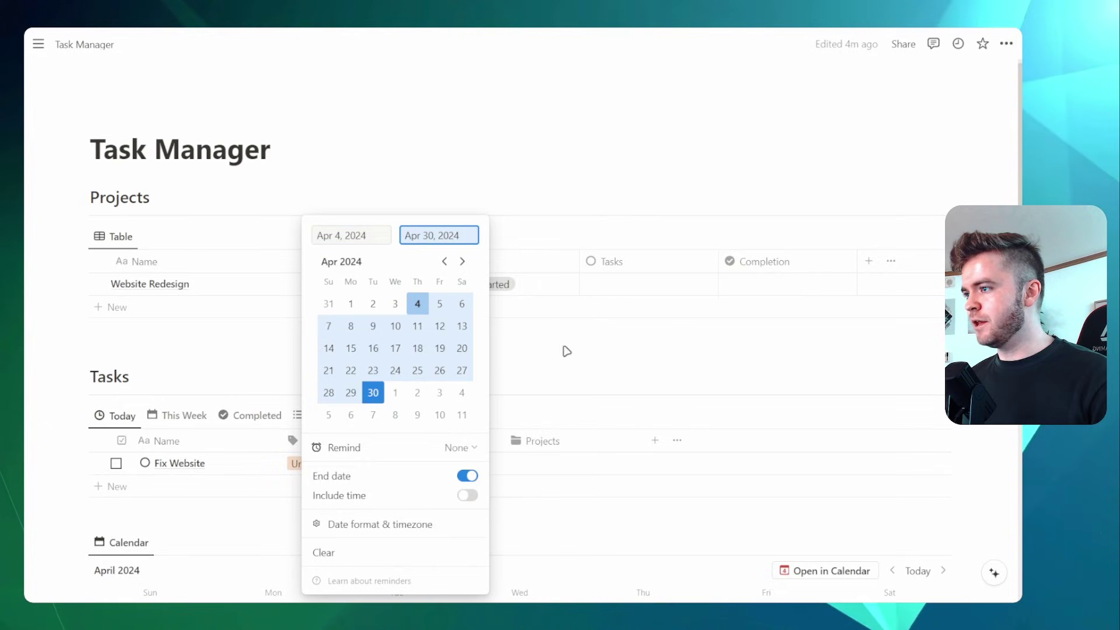
{"action": "left_click", "coordinate": [591, 352]}
- Link Write Project Report, Email Team Meeting and Fix Website to Website Redesign
{"action": "left_click", "coordinate": [635, 285]}
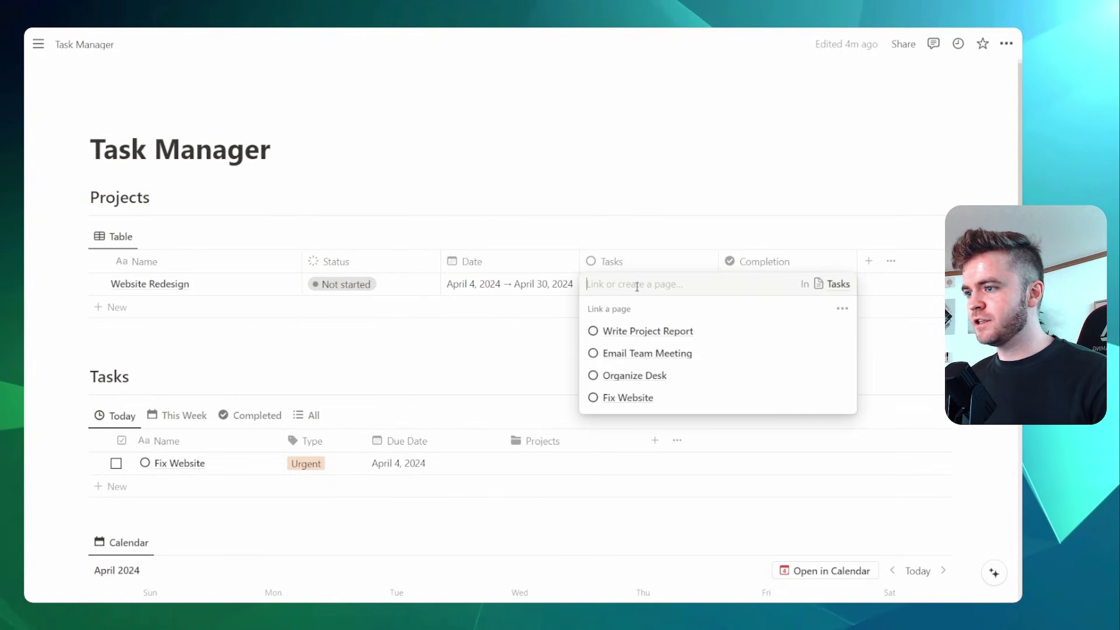
{"action": "left_click", "coordinate": [737, 335]}
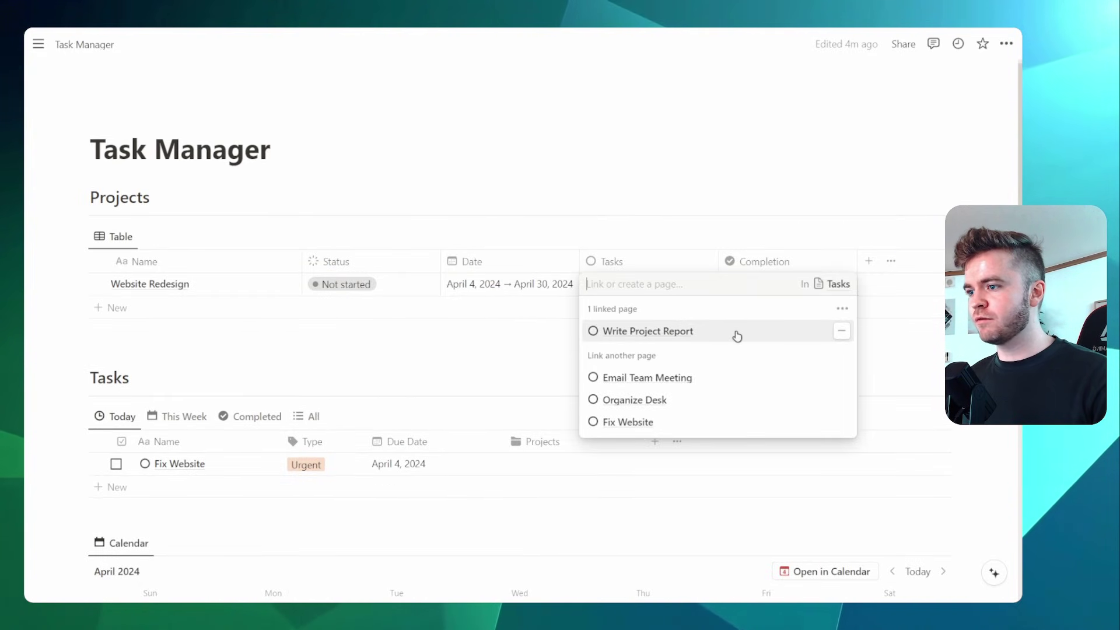
{"action": "left_click", "coordinate": [730, 385]}
{"action": "left_click", "coordinate": [694, 426]}
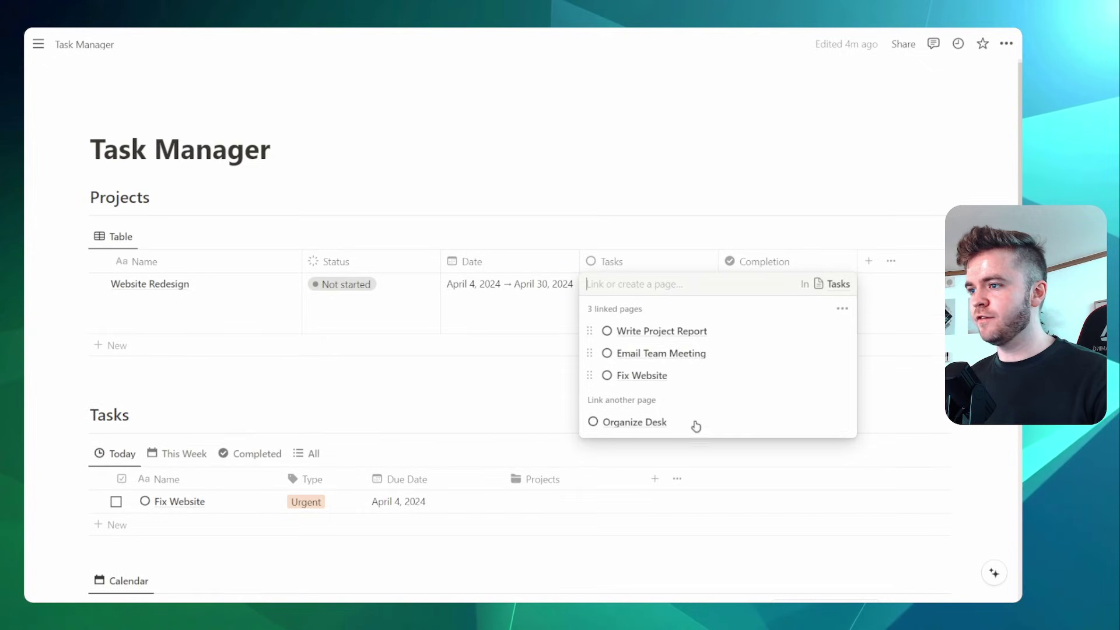
{"action": "left_click", "coordinate": [654, 236]}
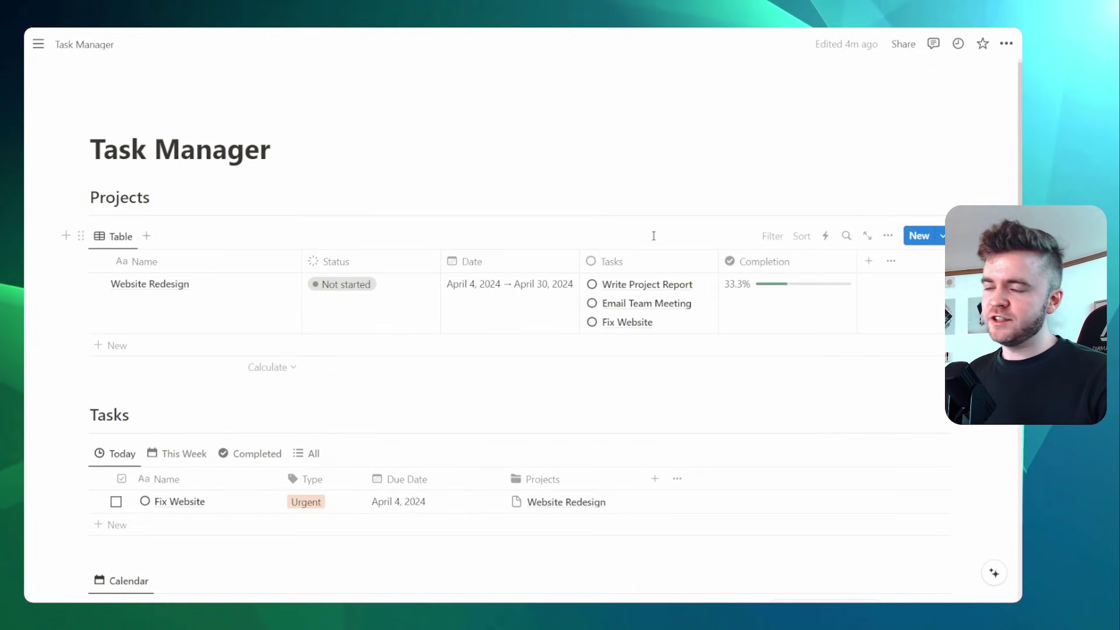
- Switch the Projects view to Gallery layout with card preview set to None
{"action": "left_click", "coordinate": [887, 236]}
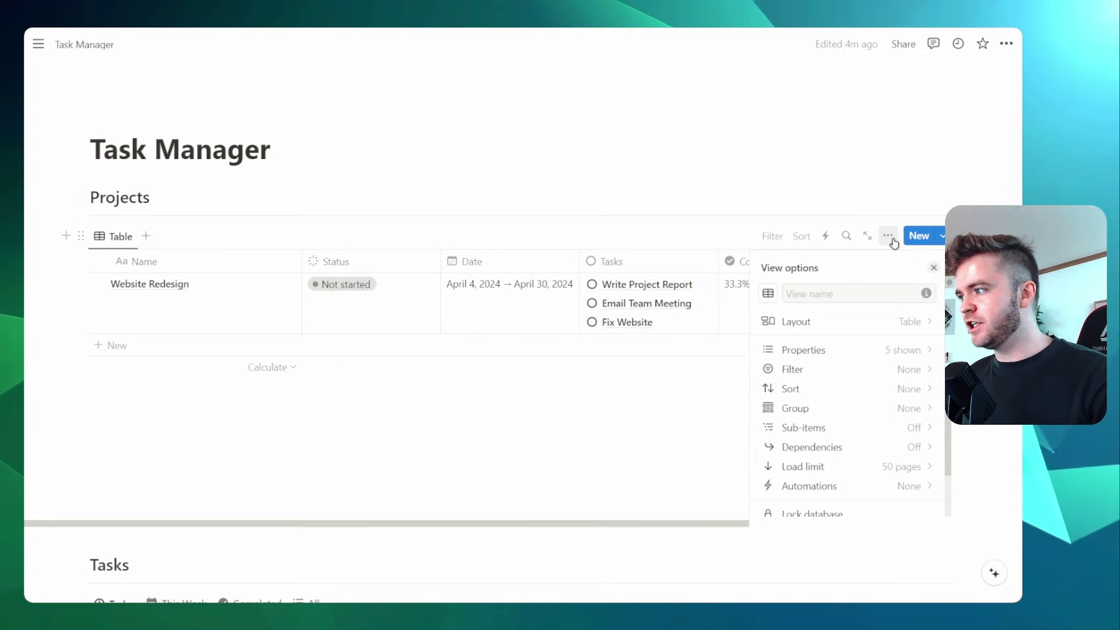
{"action": "left_click", "coordinate": [869, 323]}
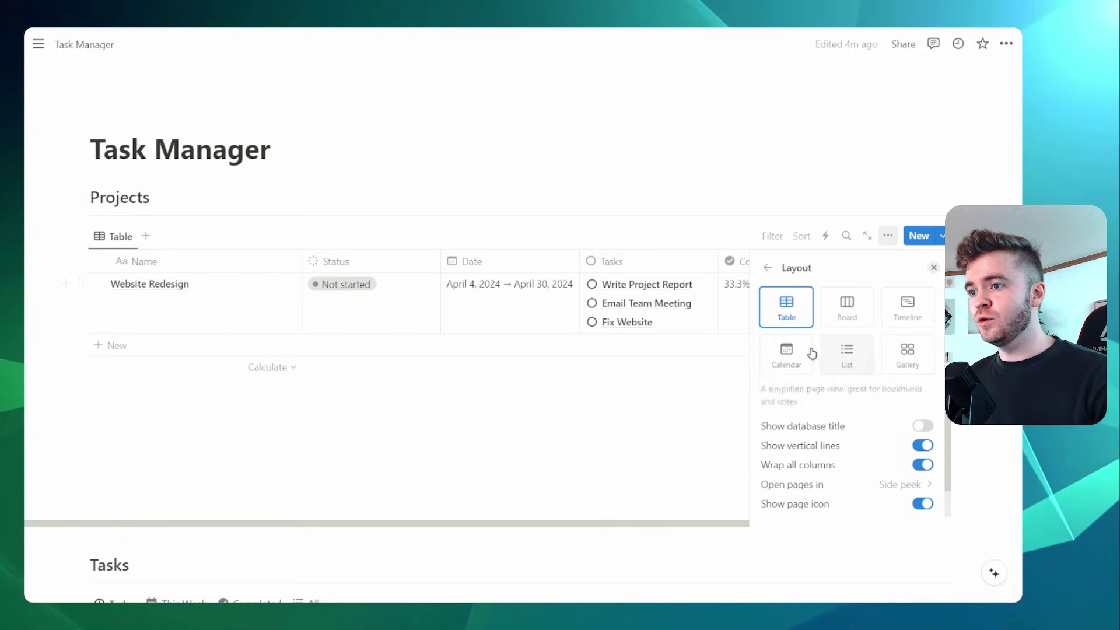
{"action": "left_click", "coordinate": [914, 357]}
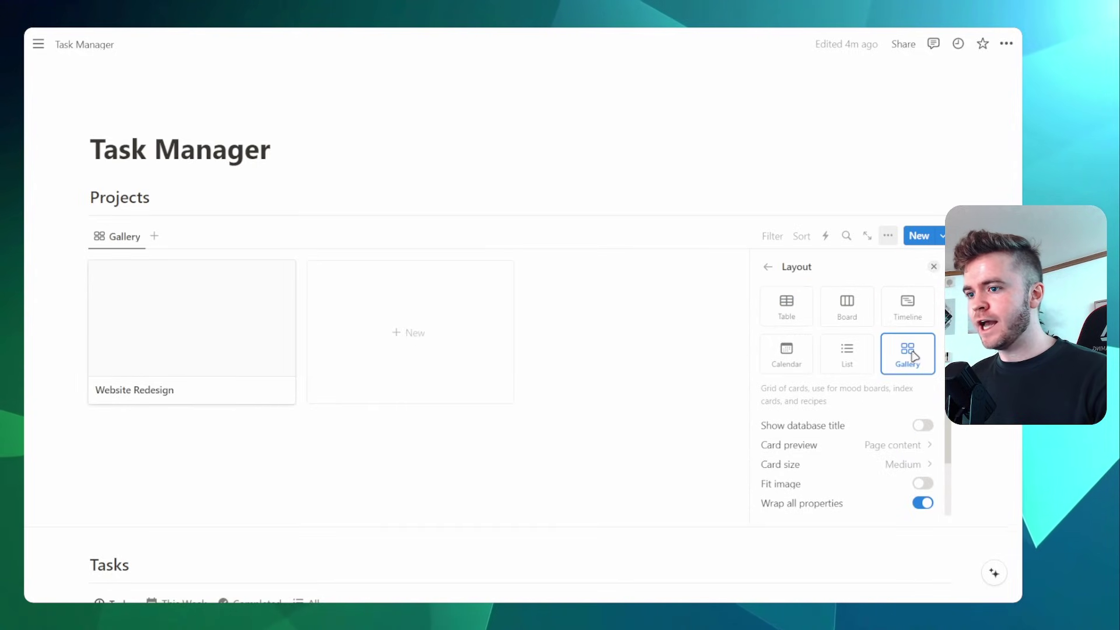
{"action": "scroll", "coordinate": [910, 373], "scroll_direction": "down", "scroll_amount": 1}
{"action": "left_click", "coordinate": [903, 390]}
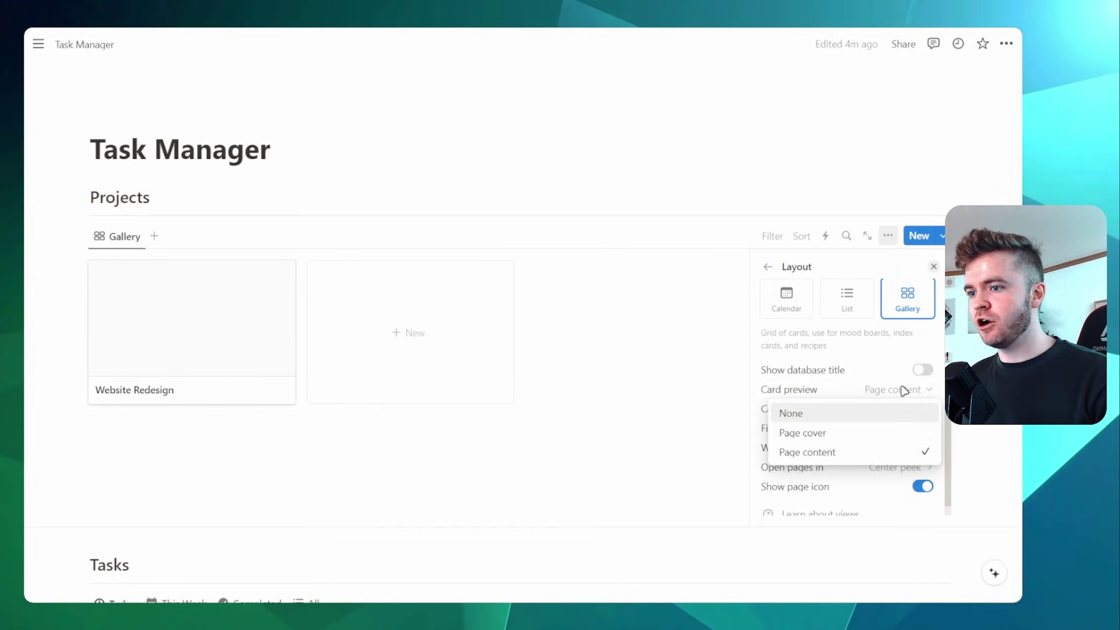
{"action": "left_click", "coordinate": [840, 413]}
{"action": "scroll", "coordinate": [775, 280], "scroll_direction": "up", "scroll_amount": 1}
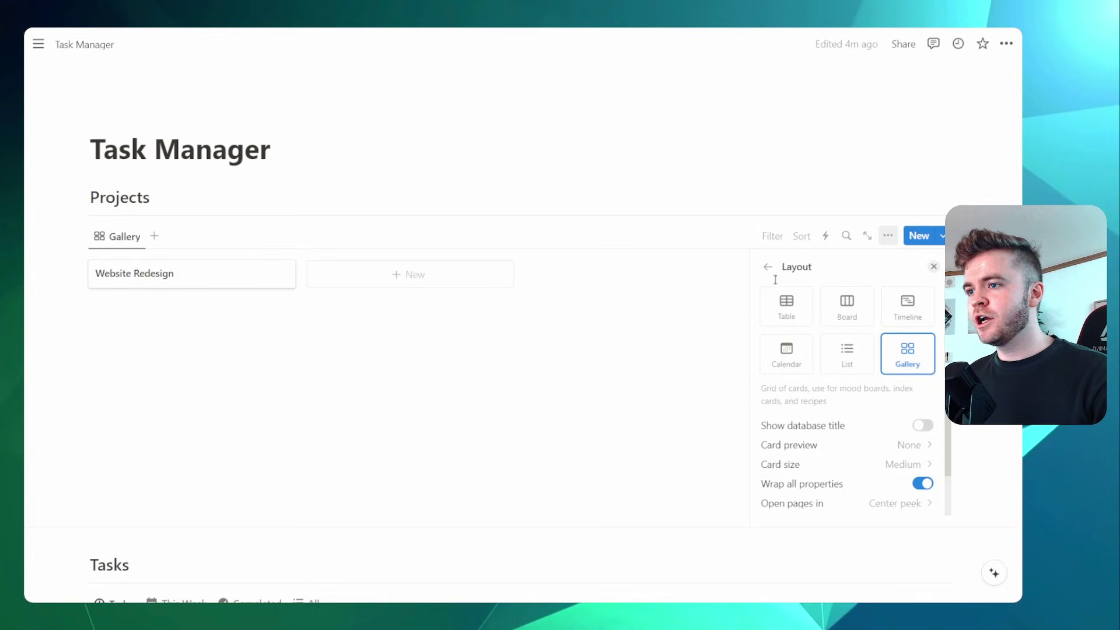
- Show the Completion property on the Projects gallery cards
{"action": "left_click", "coordinate": [768, 266]}
{"action": "left_click", "coordinate": [901, 352]}
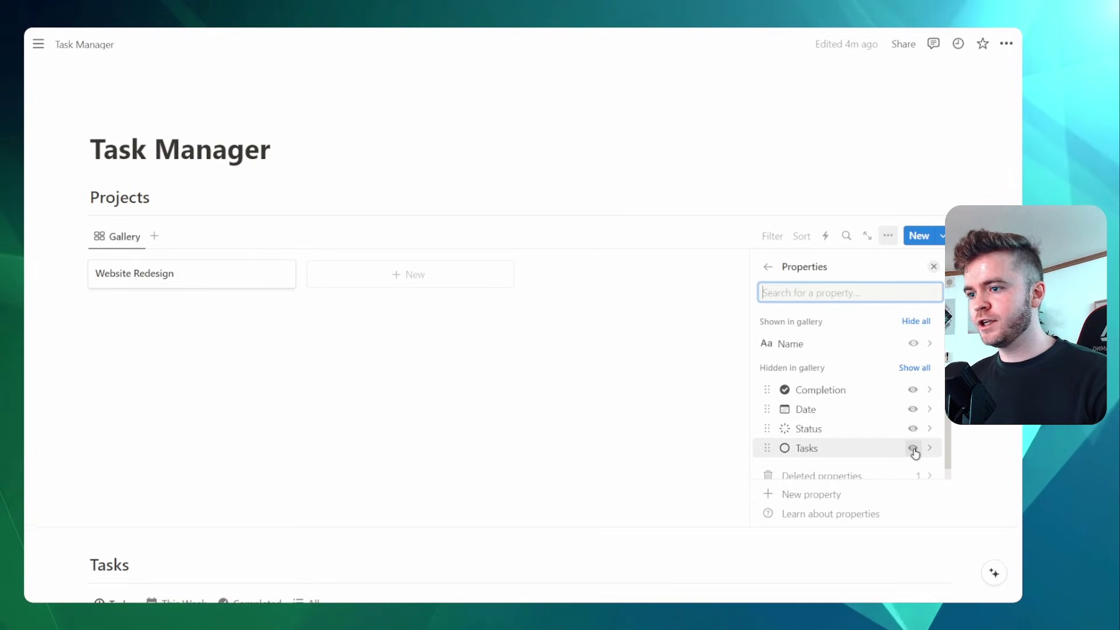
{"action": "left_click", "coordinate": [914, 391]}
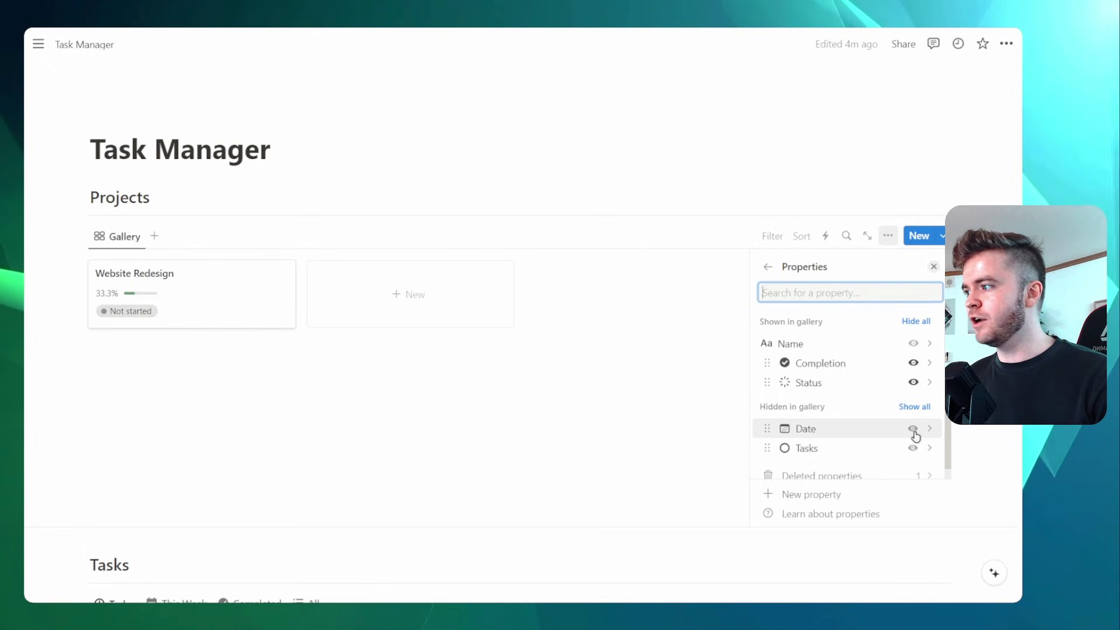
{"action": "left_click", "coordinate": [647, 296]}
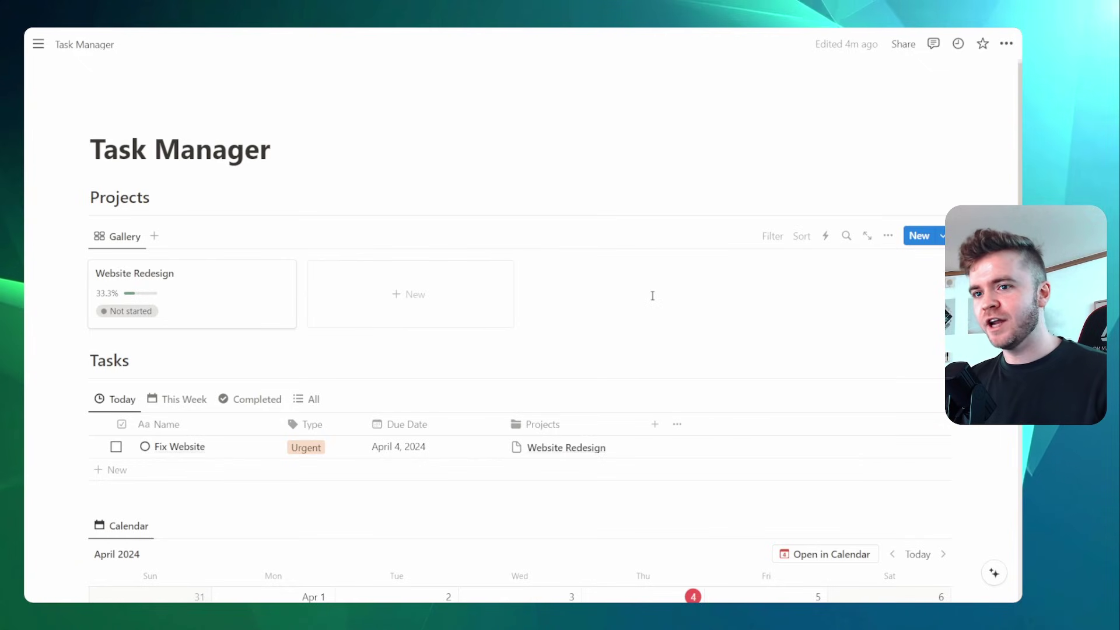
- Insert a blank line above the Tasks heading
{"action": "key", "text": "Down"}
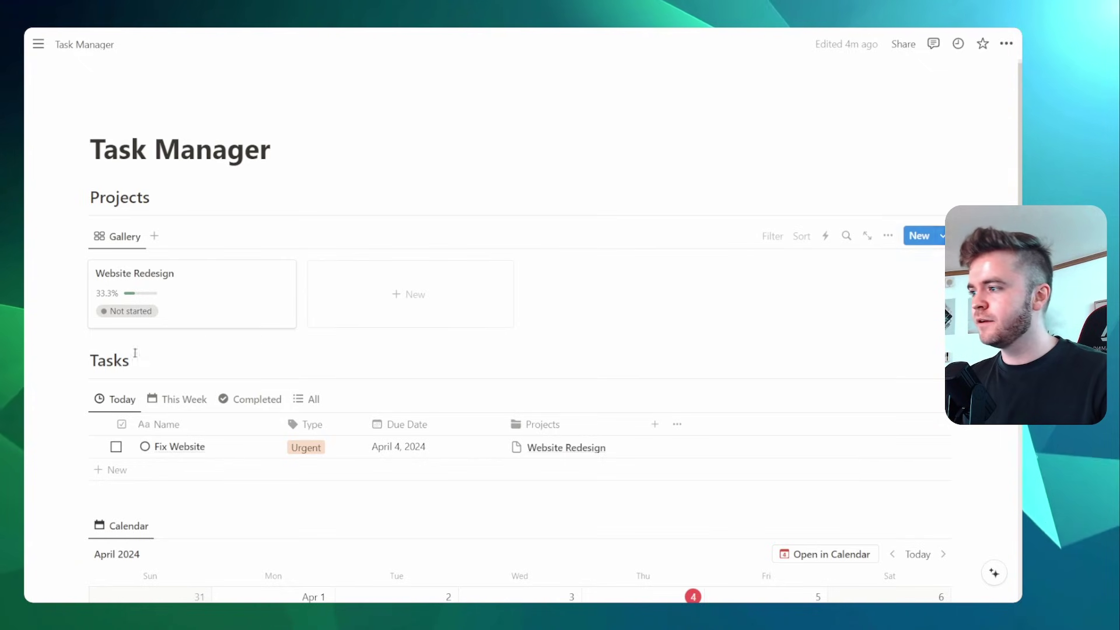
{"action": "key", "text": "Home"}
{"action": "key", "text": "Return"}
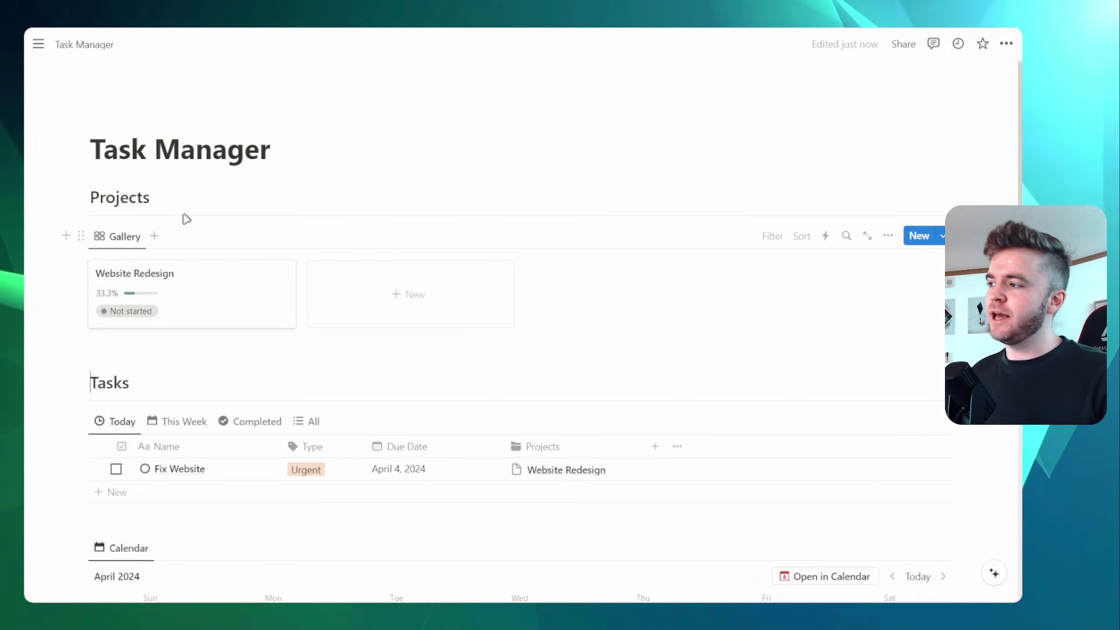
- Rename the gallery view to 'Not Started' and give it a square icon
{"action": "left_click", "coordinate": [120, 238]}
{"action": "left_click", "coordinate": [133, 266]}
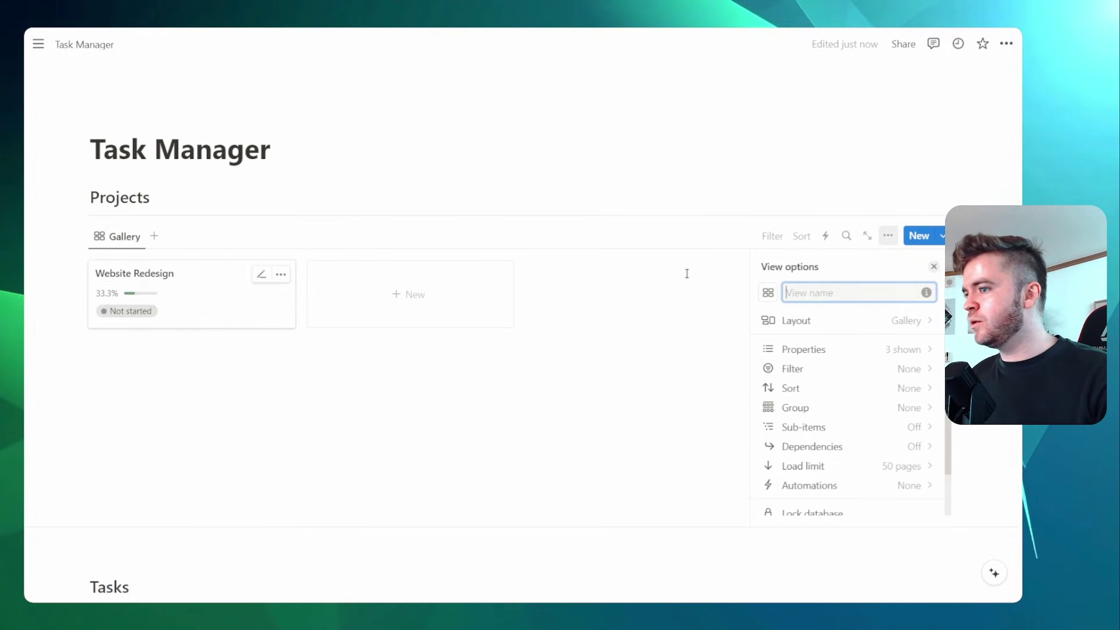
{"action": "type", "text": "Not Started"}
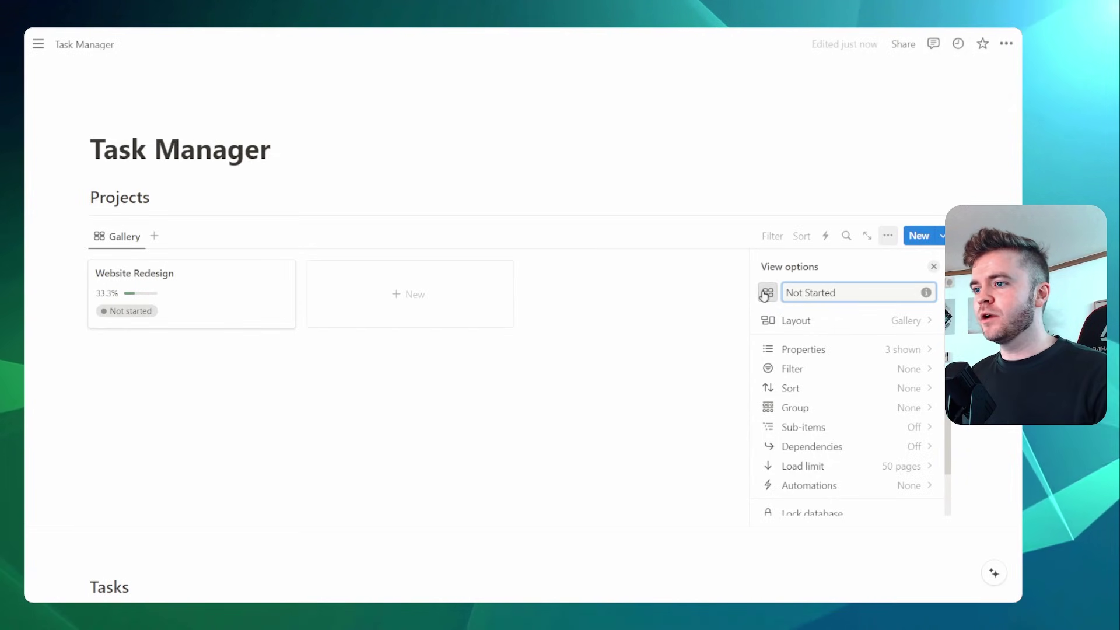
{"action": "left_click", "coordinate": [765, 293]}
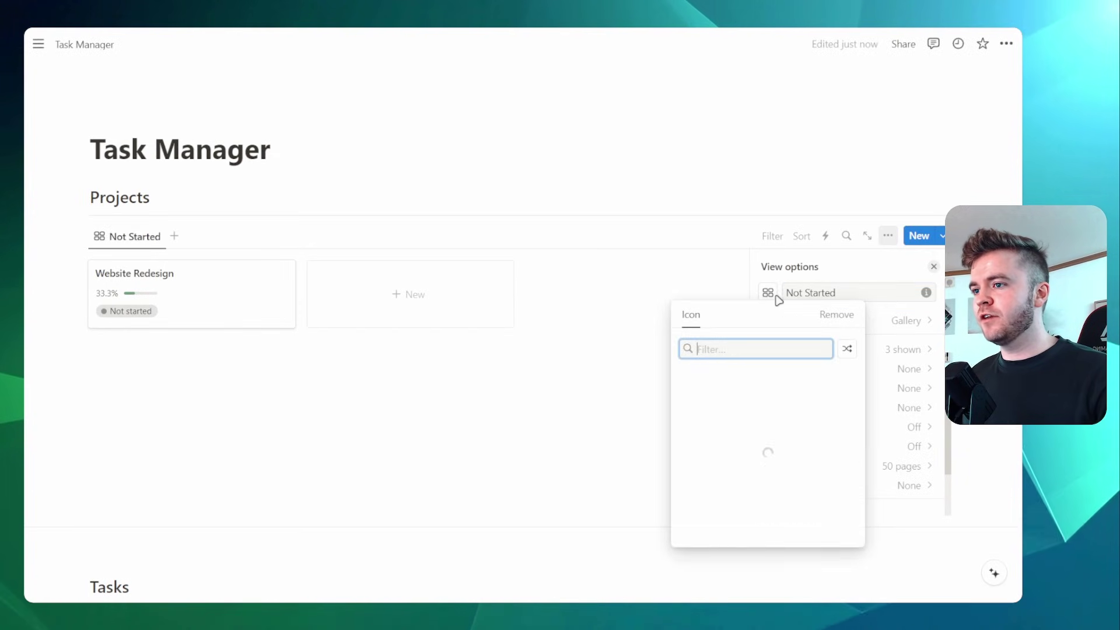
{"action": "left_click", "coordinate": [735, 422]}
{"action": "left_click", "coordinate": [350, 239]}
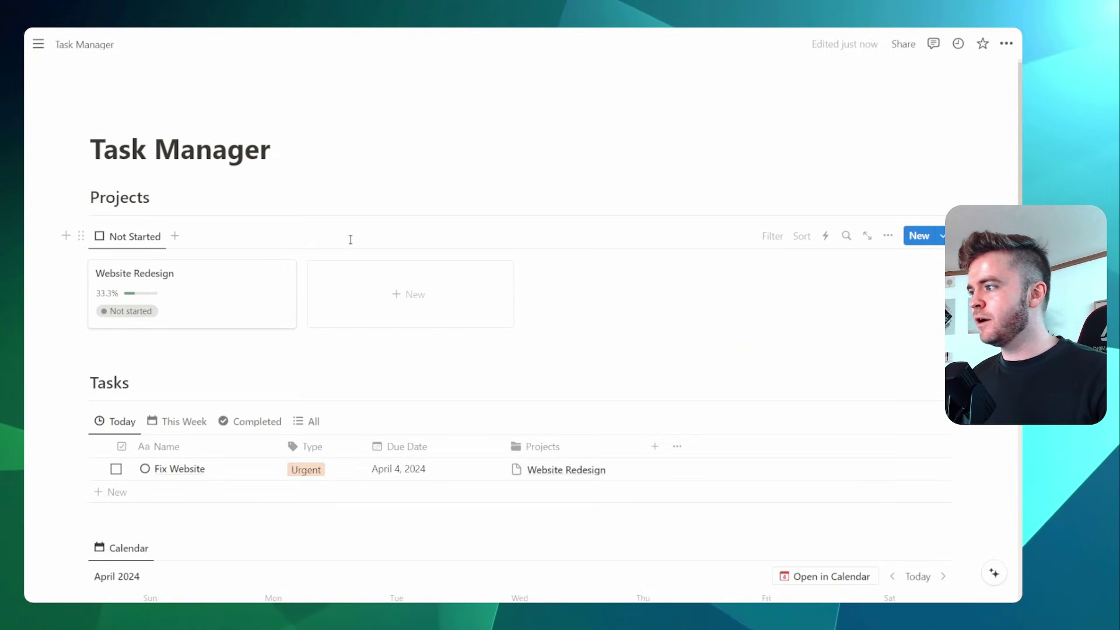
- Filter the Not Started view to Status: To-do
{"action": "left_click", "coordinate": [776, 237]}
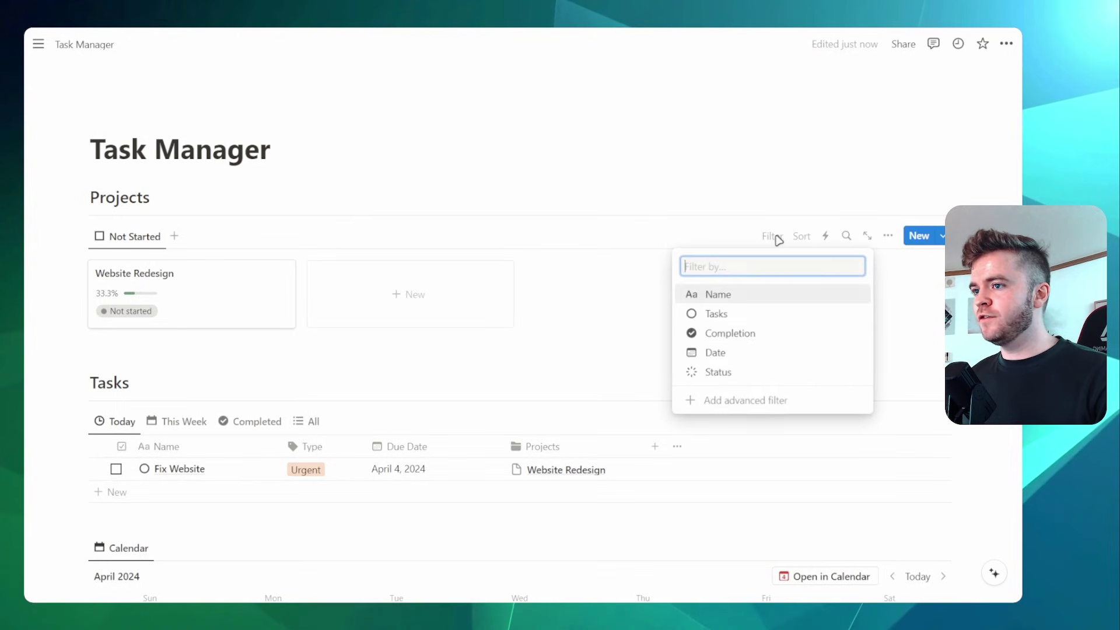
{"action": "left_click", "coordinate": [748, 371]}
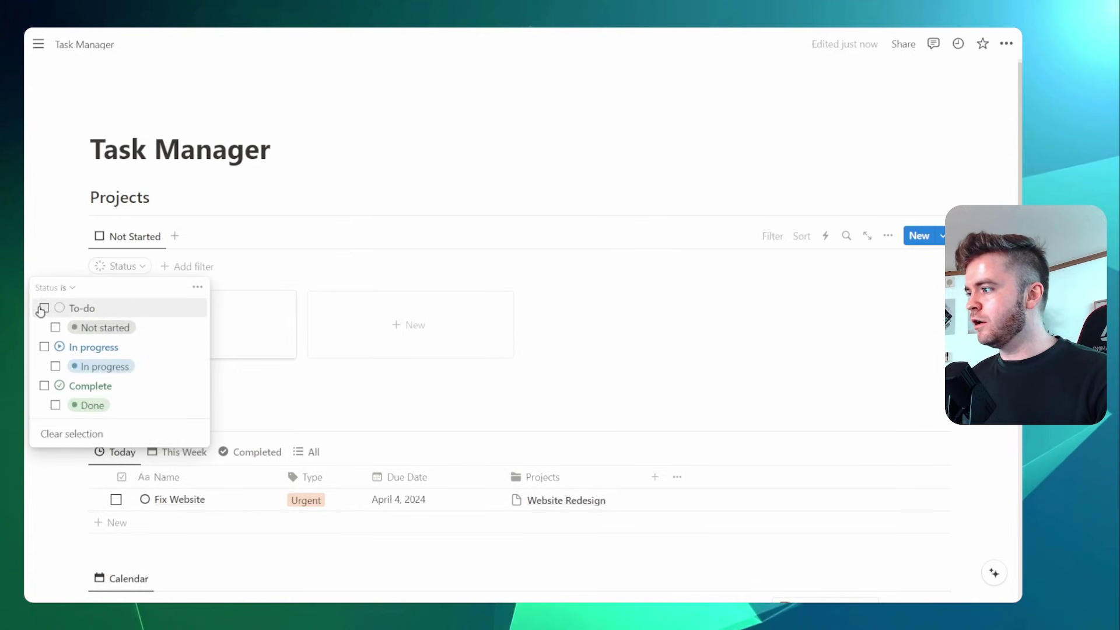
{"action": "left_click", "coordinate": [42, 311]}
{"action": "left_click", "coordinate": [444, 234]}
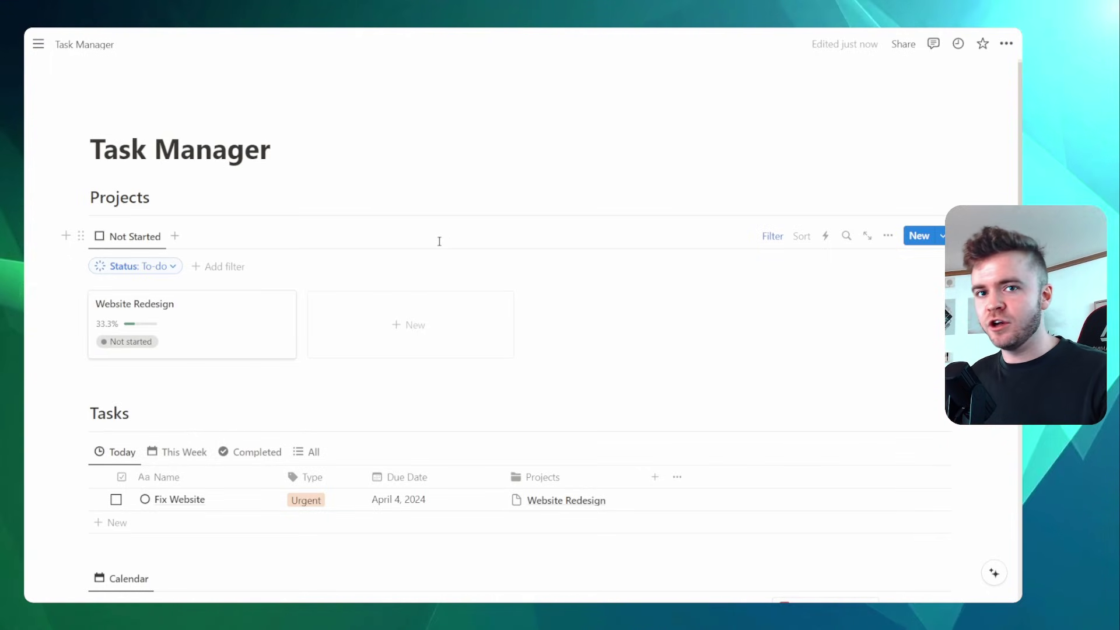
- Duplicate the view as In Progress with a circular-arrows icon, filtered to Status: In progress
{"action": "left_click", "coordinate": [130, 237]}
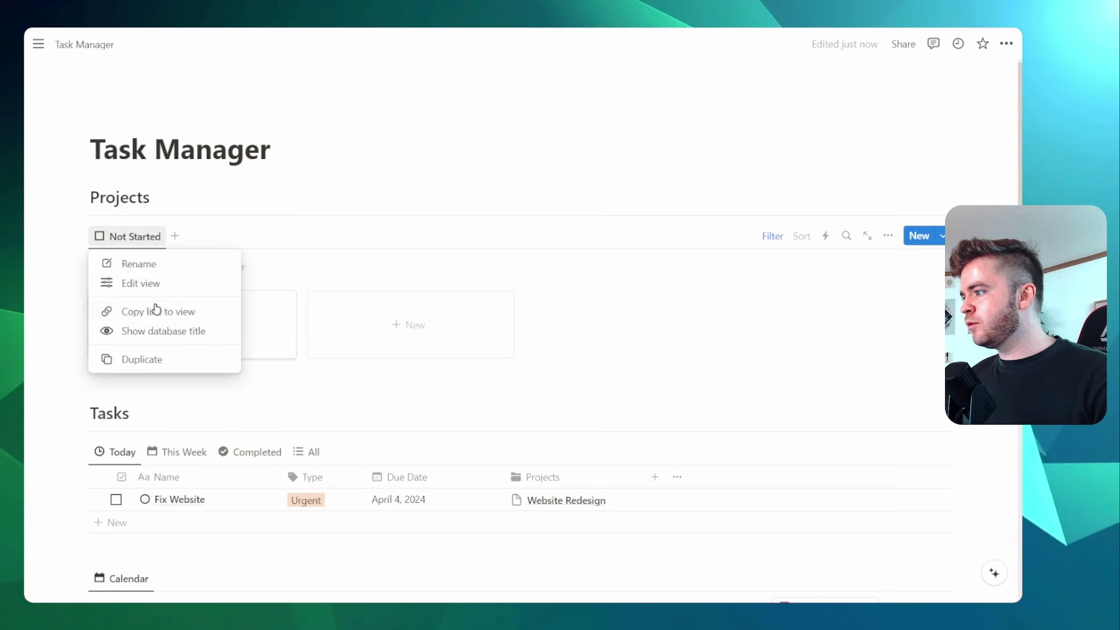
{"action": "left_click", "coordinate": [165, 363]}
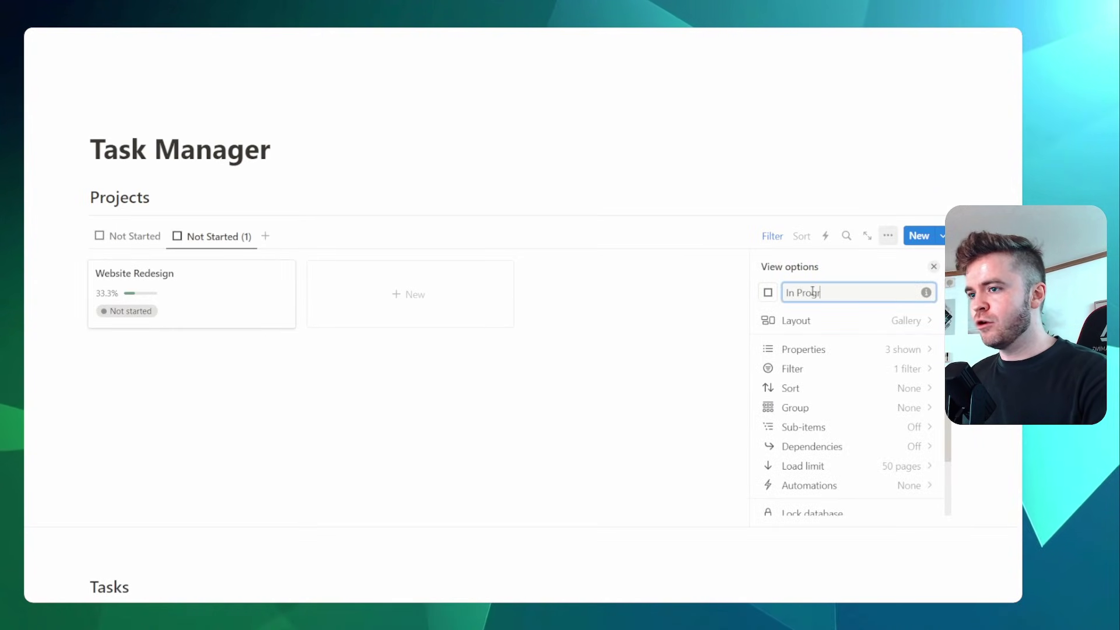
{"action": "left_click", "coordinate": [768, 293]}
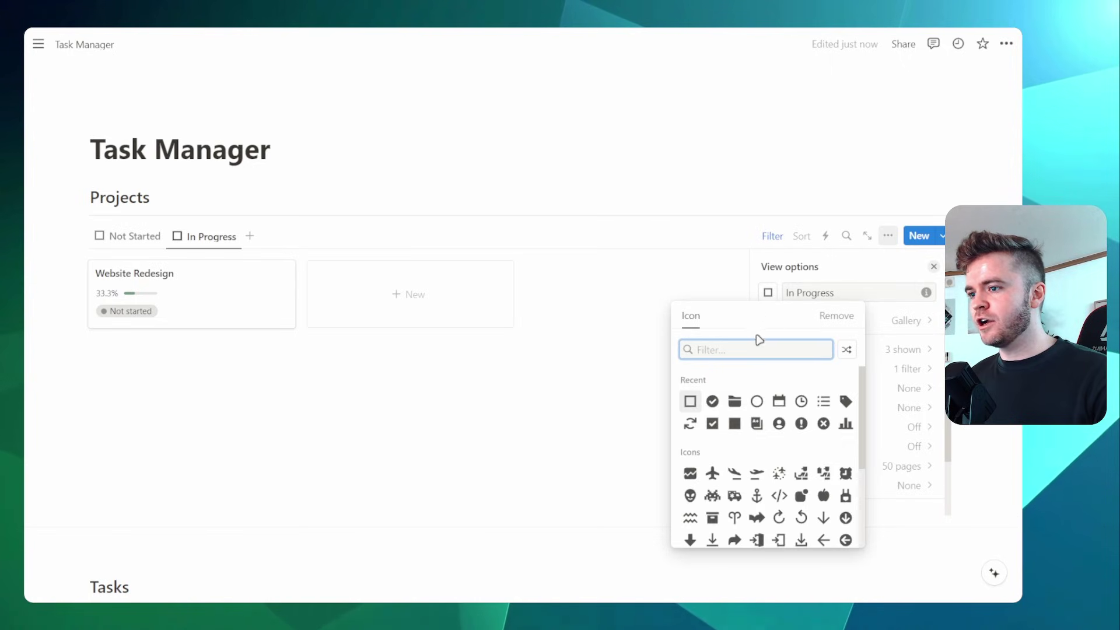
{"action": "left_click", "coordinate": [691, 429]}
{"action": "left_click", "coordinate": [772, 235]}
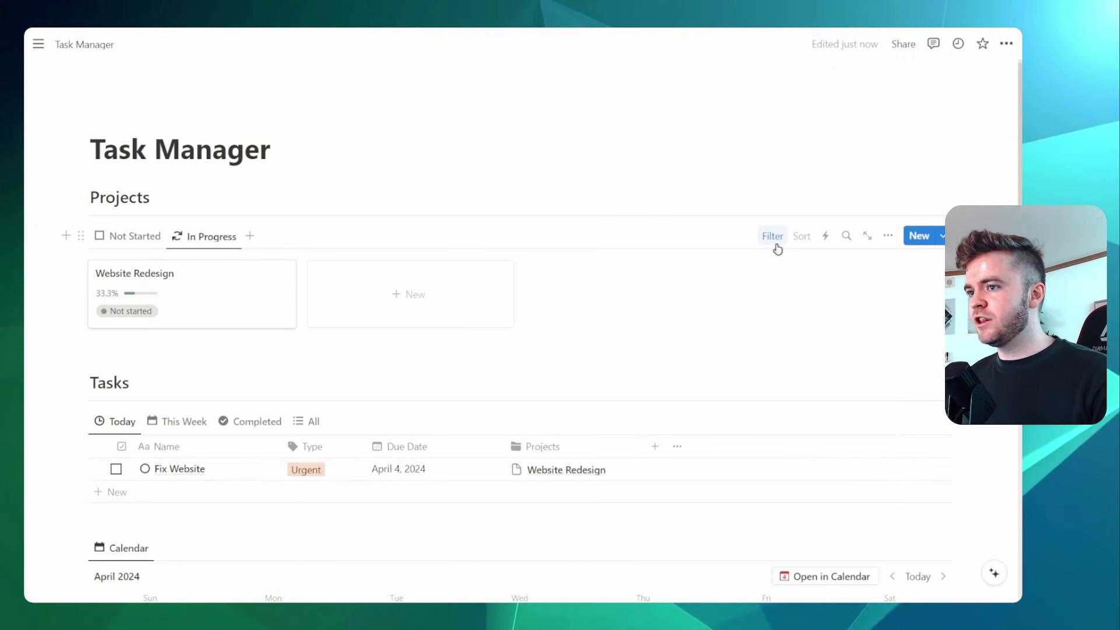
{"action": "left_click", "coordinate": [175, 267]}
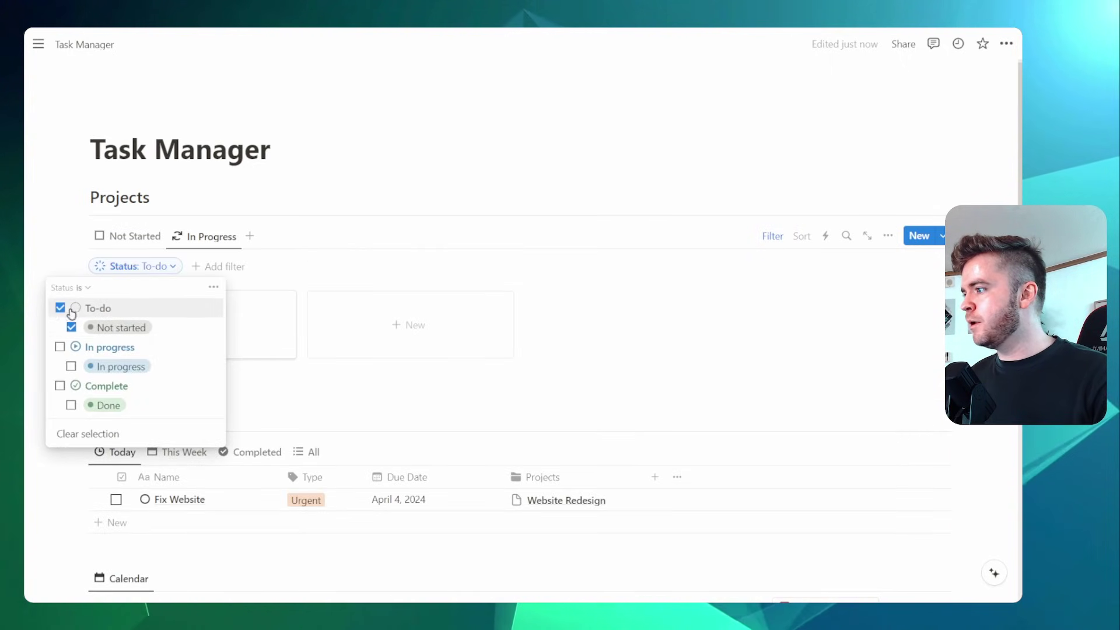
{"action": "left_click", "coordinate": [61, 308]}
{"action": "left_click", "coordinate": [60, 347]}
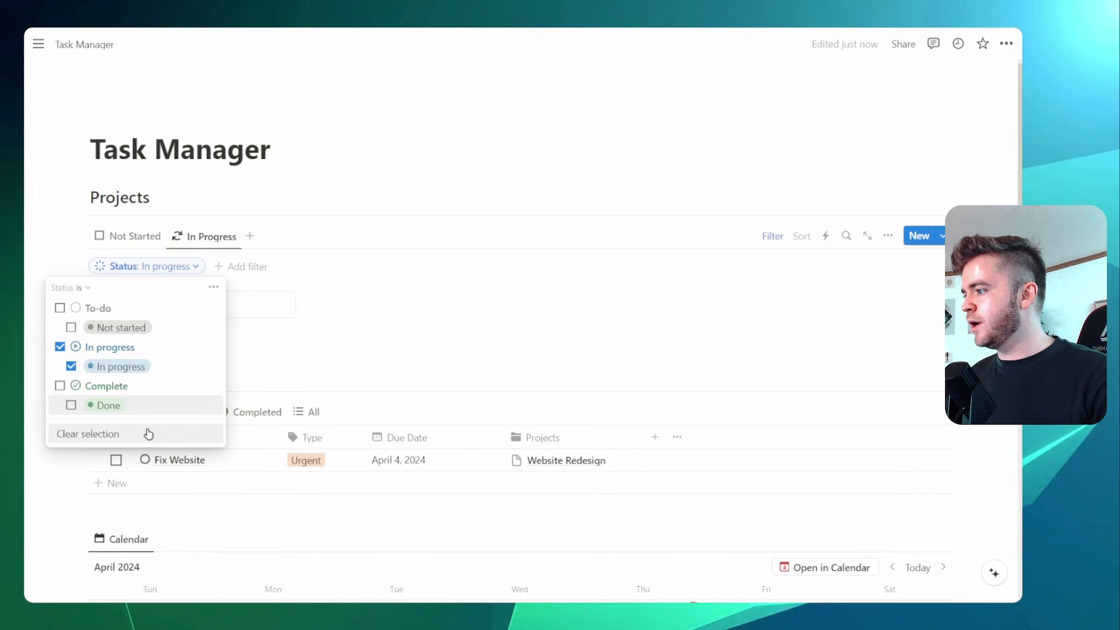
{"action": "left_click", "coordinate": [452, 244]}
- Duplicate it as Completed with a checked-box icon, filtered to Status: Complete
{"action": "left_click", "coordinate": [211, 236]}
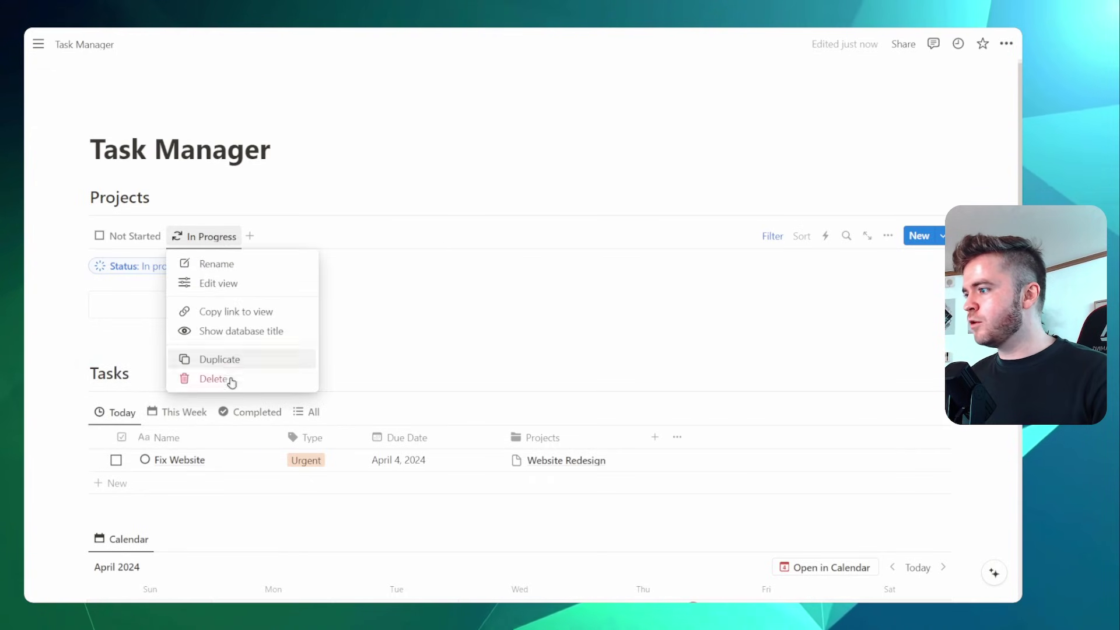
{"action": "left_click", "coordinate": [220, 359]}
{"action": "triple_click", "coordinate": [816, 290]}
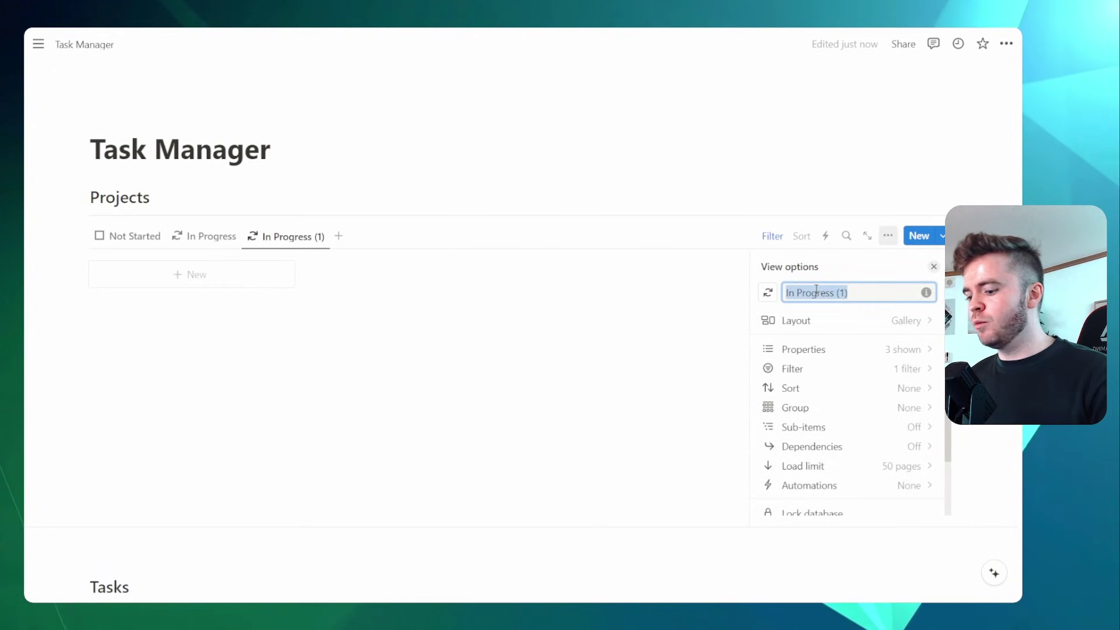
{"action": "type", "text": "Completed"}
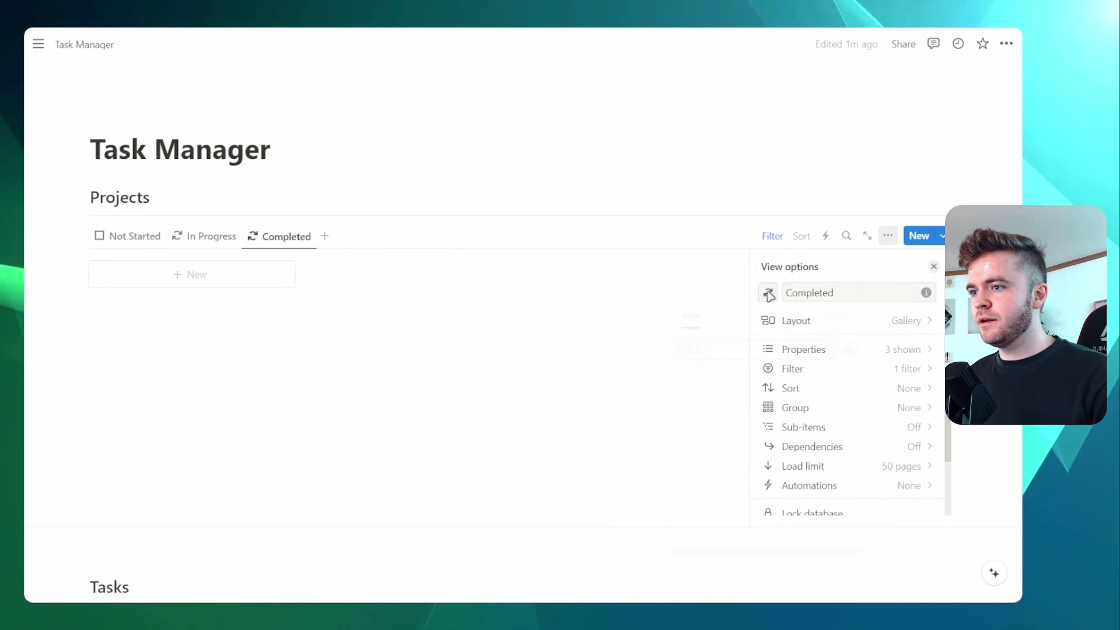
{"action": "left_click", "coordinate": [713, 424]}
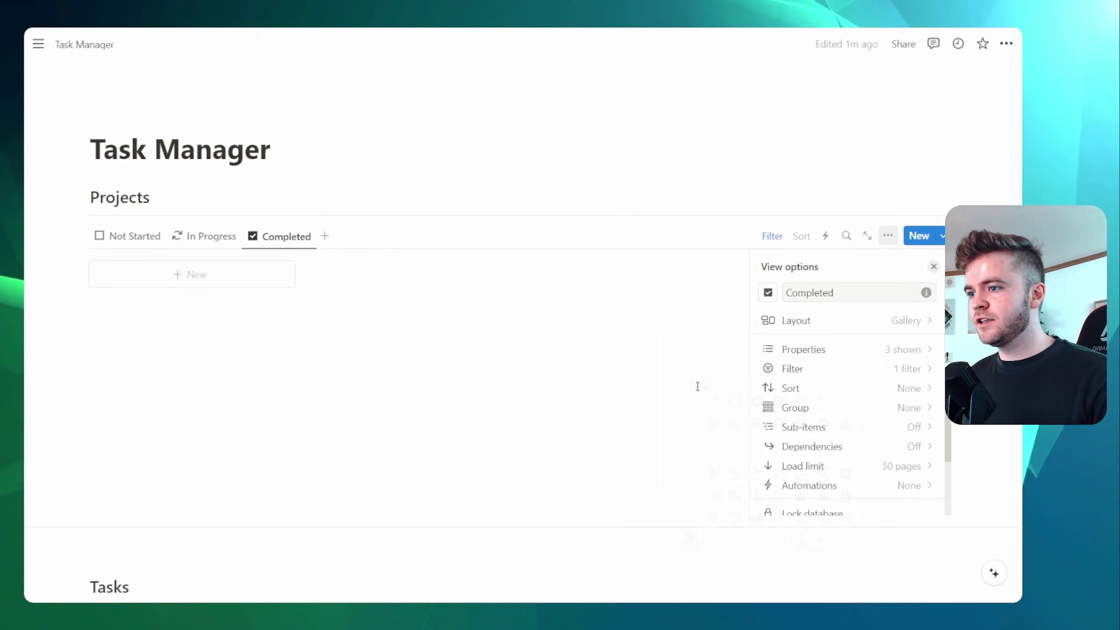
{"action": "left_click", "coordinate": [453, 245]}
{"action": "left_click", "coordinate": [760, 243]}
{"action": "left_click", "coordinate": [166, 267]}
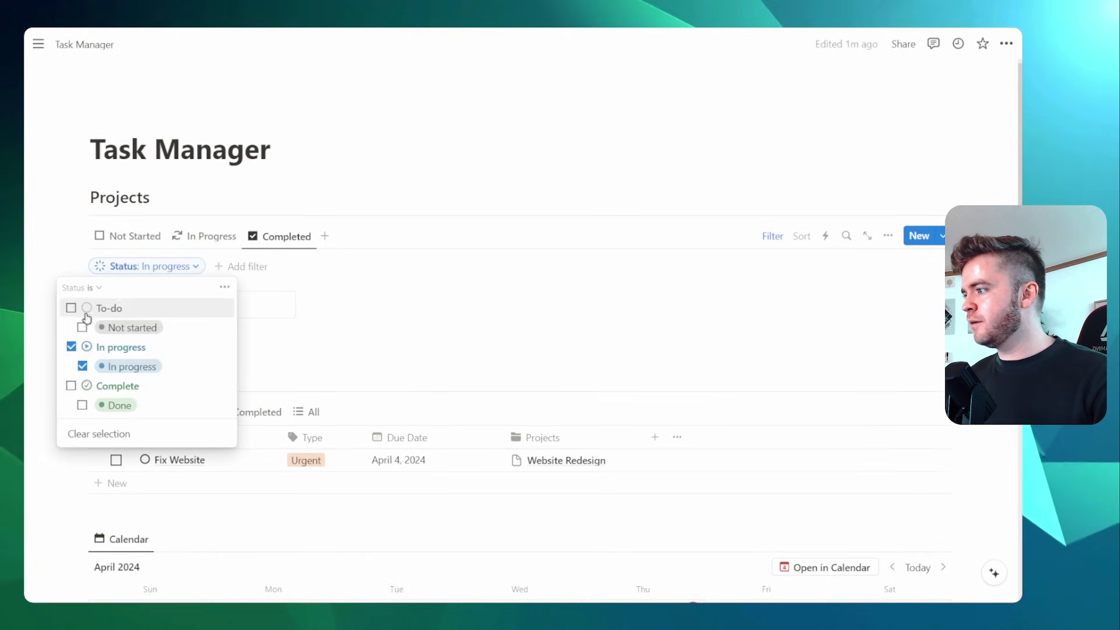
{"action": "left_click", "coordinate": [71, 346]}
{"action": "left_click", "coordinate": [71, 386]}
{"action": "left_click", "coordinate": [550, 243]}
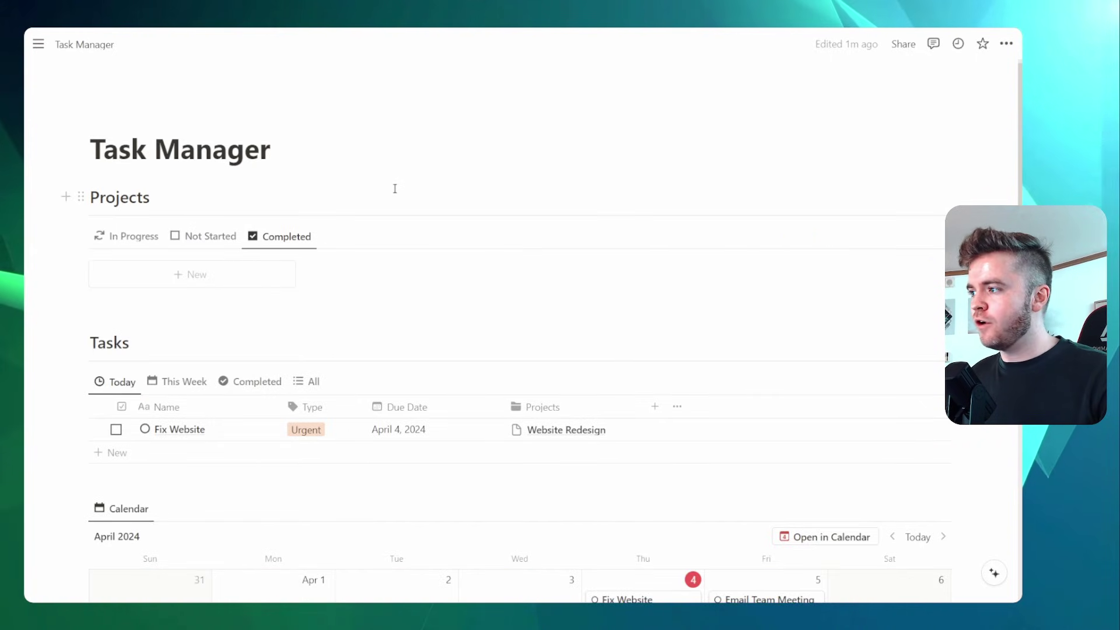
- Change Website Redesign's status from Not started to In progress and view the In Progress tab
{"action": "left_click", "coordinate": [208, 238]}
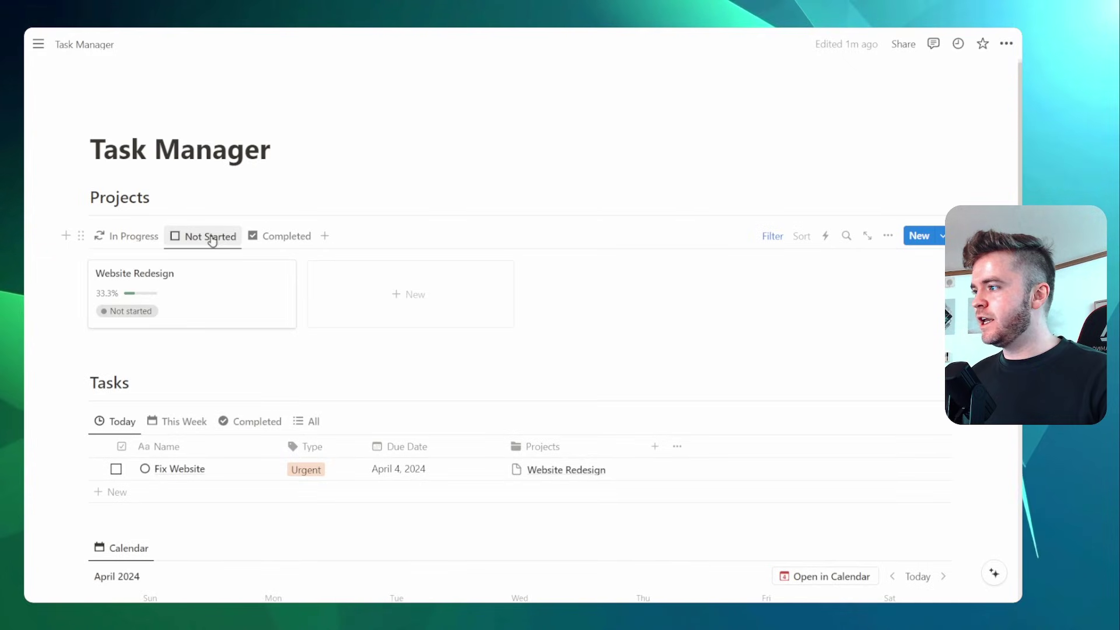
{"action": "left_click", "coordinate": [134, 312]}
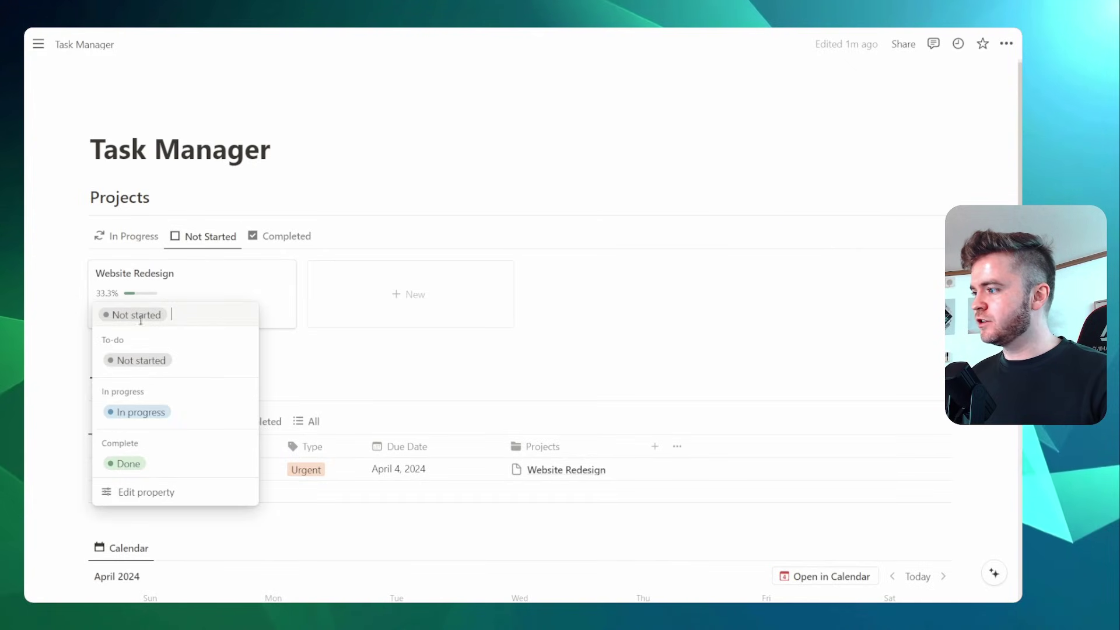
{"action": "left_click", "coordinate": [140, 413]}
{"action": "left_click", "coordinate": [147, 247]}
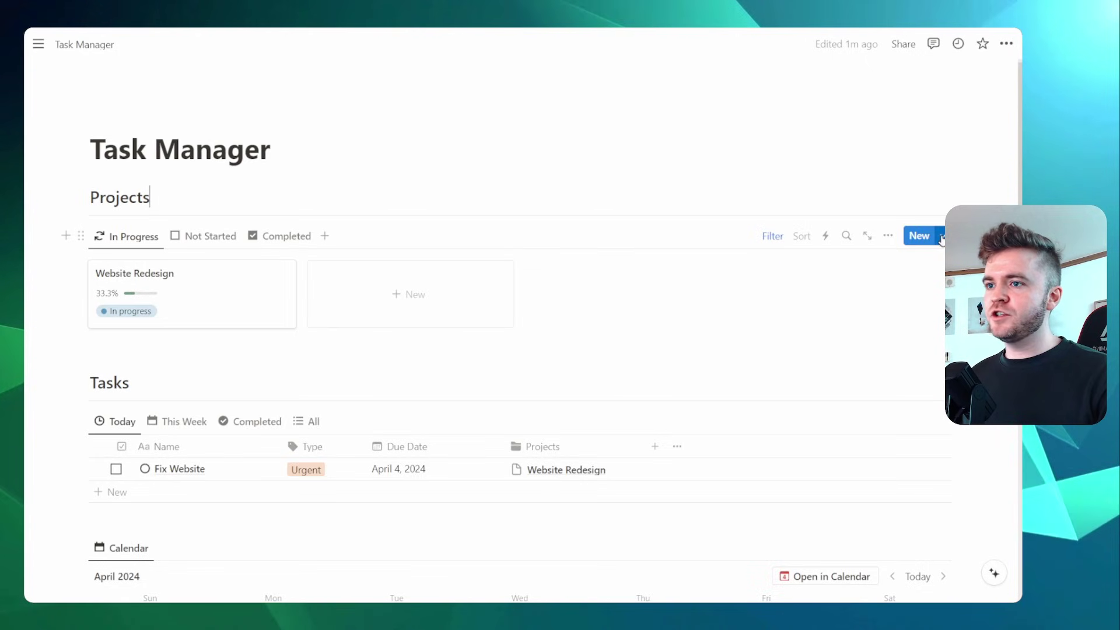
- Create a New Project template with a grey folder icon
{"action": "left_click", "coordinate": [823, 328]}
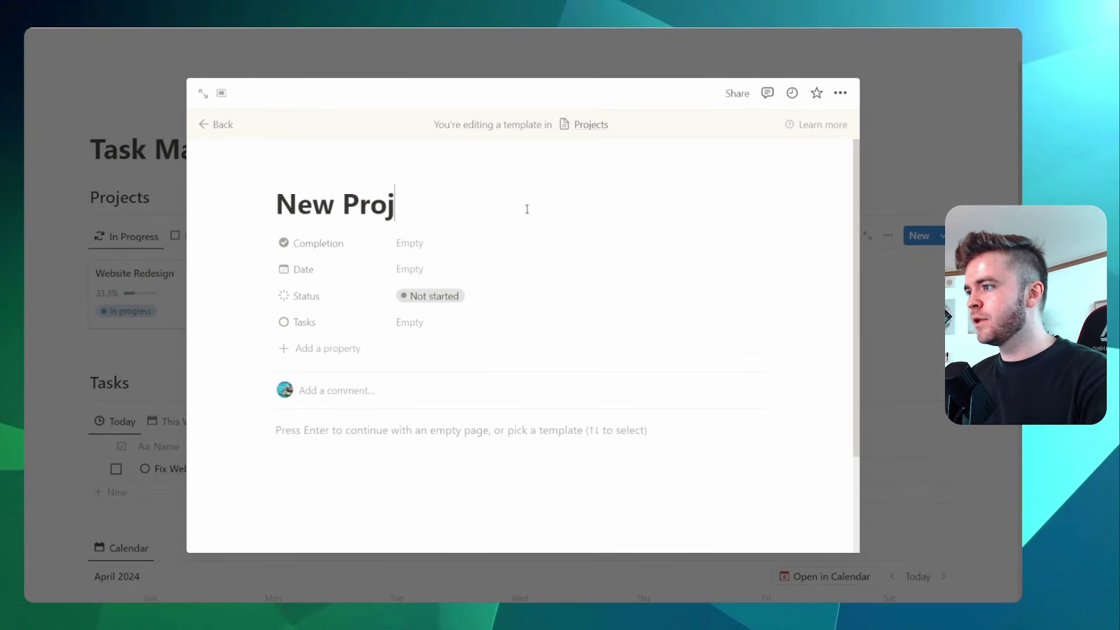
{"action": "left_click", "coordinate": [305, 173]}
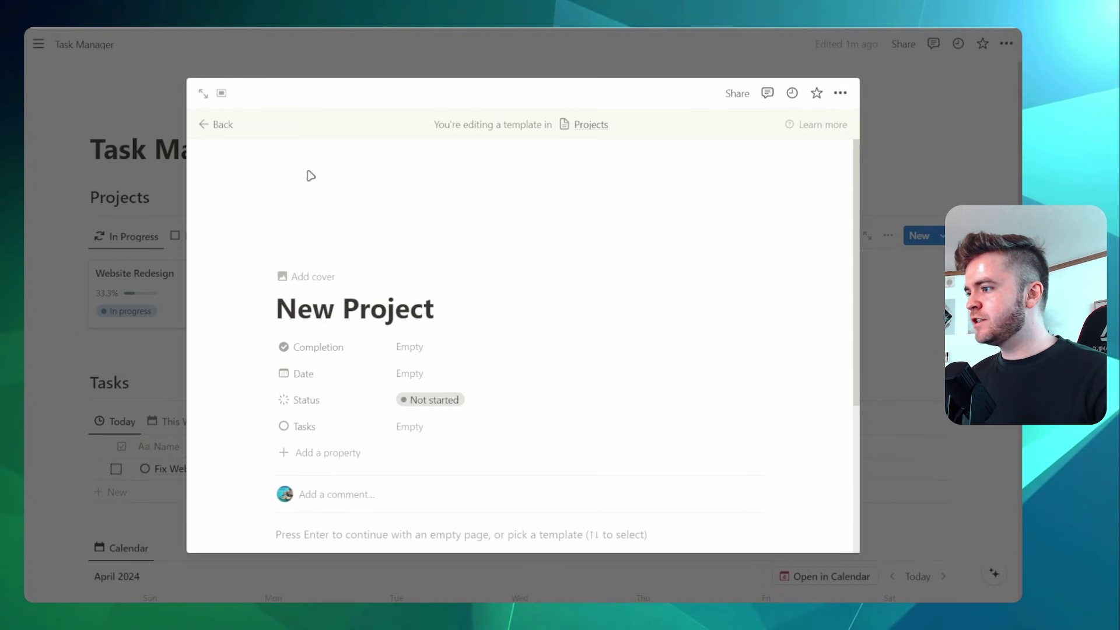
{"action": "left_click", "coordinate": [223, 280]}
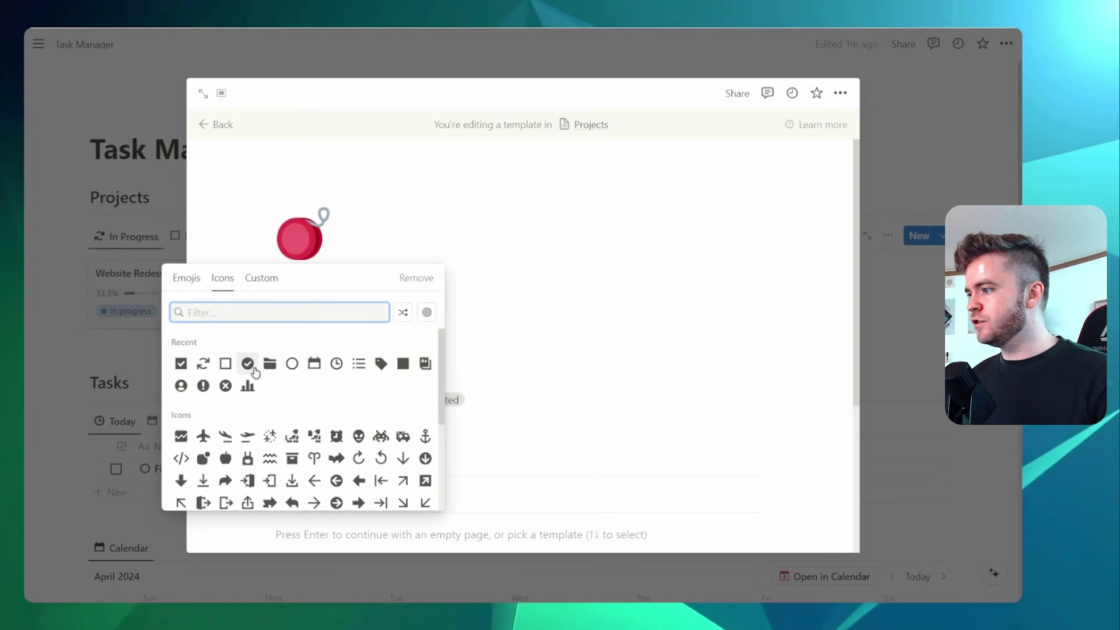
{"action": "mouse_move", "coordinate": [276, 369]}
{"action": "left_click", "coordinate": [222, 391]}
- Move Status to the top, show Tasks as a page section, and open Website Redesign
{"action": "scroll", "coordinate": [319, 292], "scroll_direction": "down", "scroll_amount": 2}
{"action": "left_click_drag", "start_coordinate": [320, 292], "coordinate": [332, 240]}
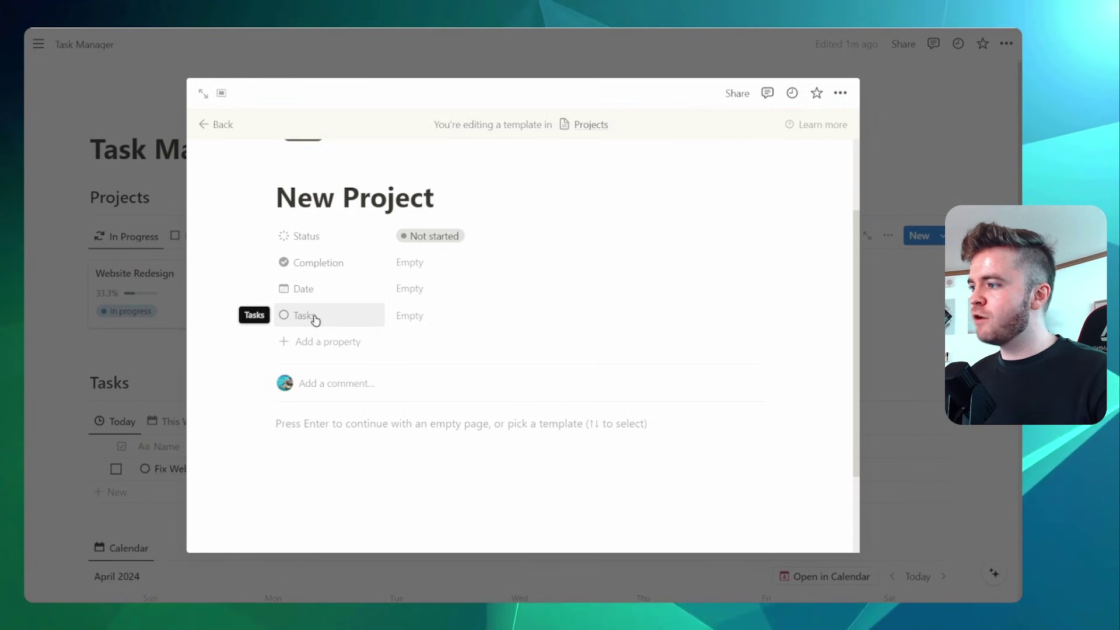
{"action": "left_click", "coordinate": [312, 320]}
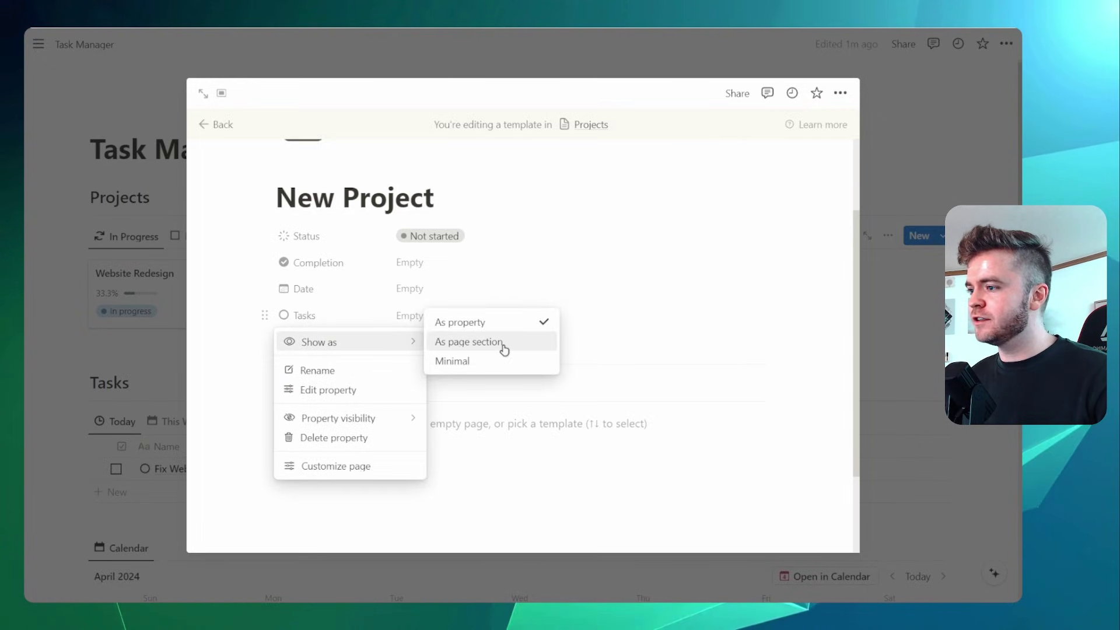
{"action": "left_click", "coordinate": [503, 344]}
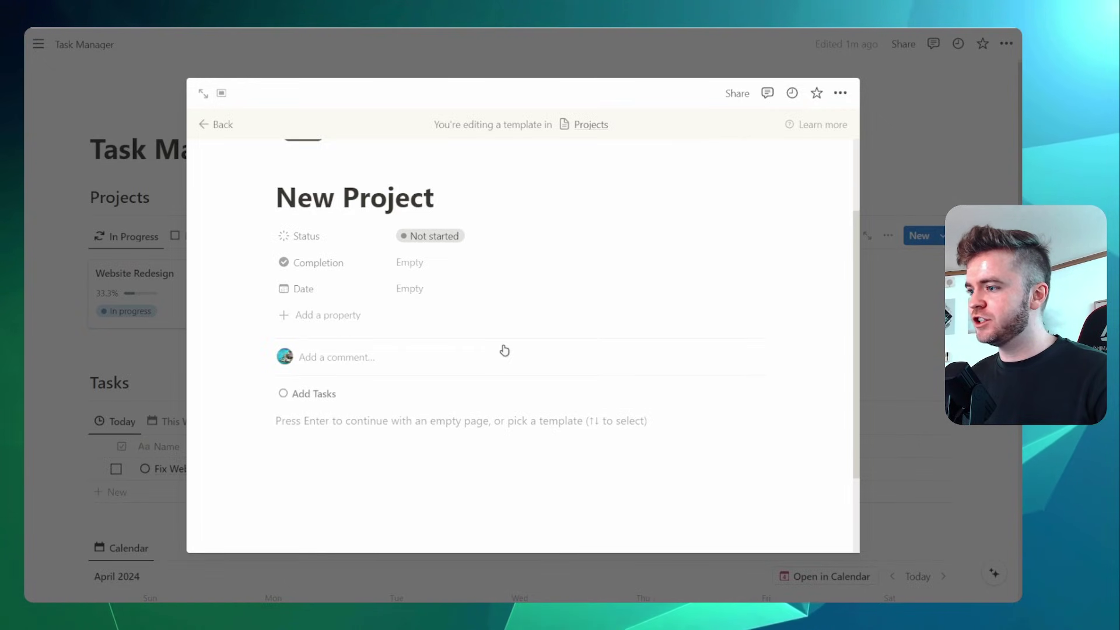
{"action": "left_click", "coordinate": [220, 125]}
{"action": "left_click", "coordinate": [211, 296]}
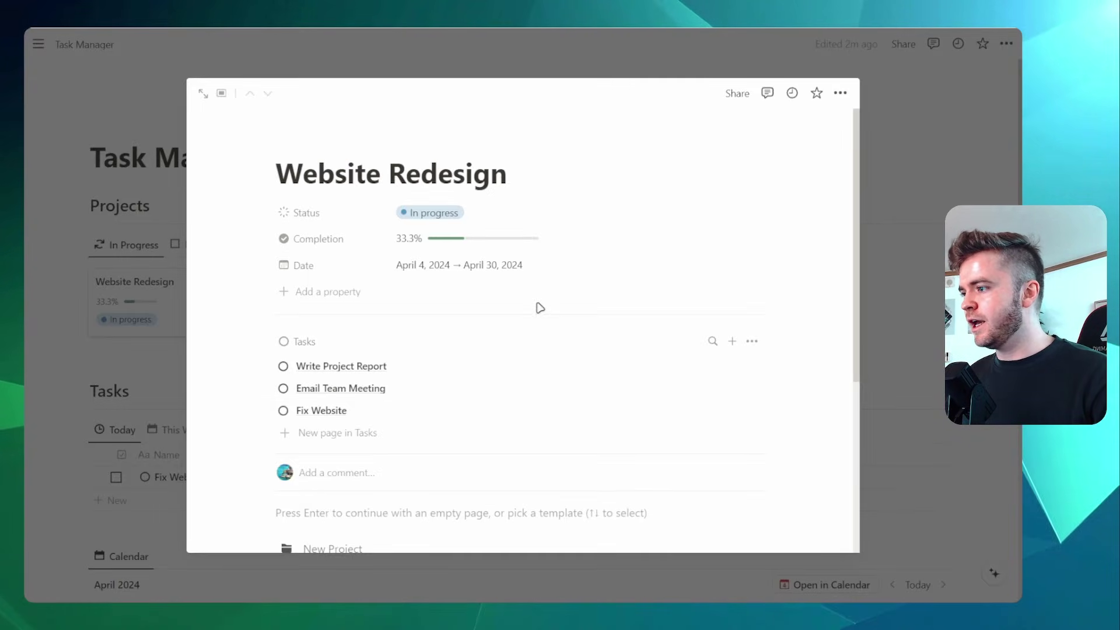
- Apply the New Project template to Website Redesign
{"action": "scroll", "coordinate": [540, 308], "scroll_direction": "down", "scroll_amount": 3}
{"action": "left_click", "coordinate": [338, 383]}
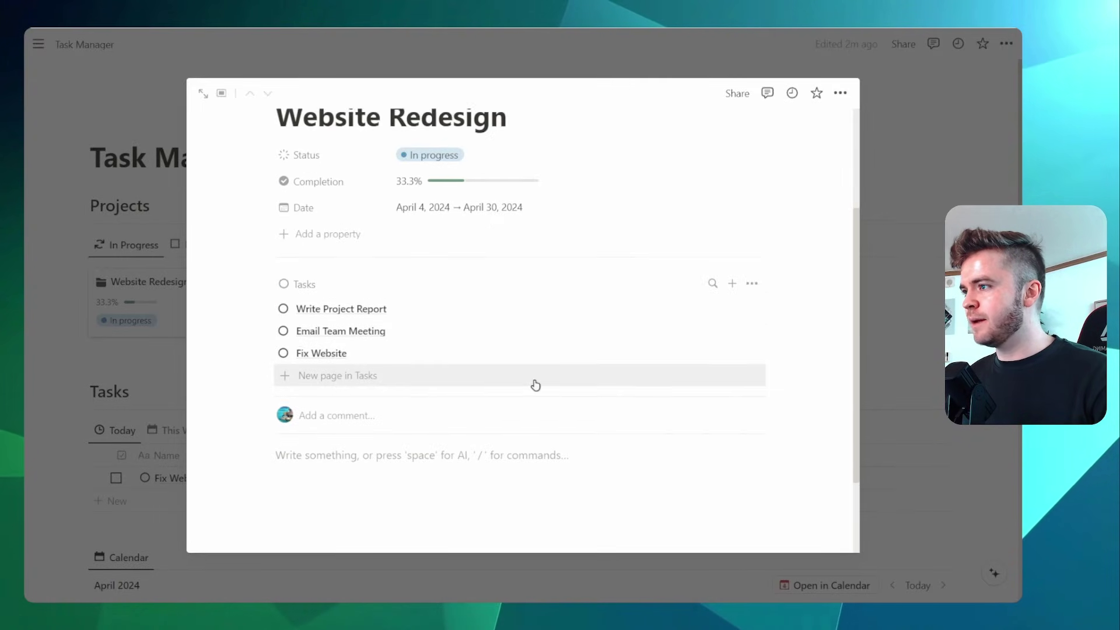
{"action": "scroll", "coordinate": [514, 251], "scroll_direction": "up", "scroll_amount": 3}
{"action": "scroll", "coordinate": [535, 288], "scroll_direction": "down", "scroll_amount": 3}
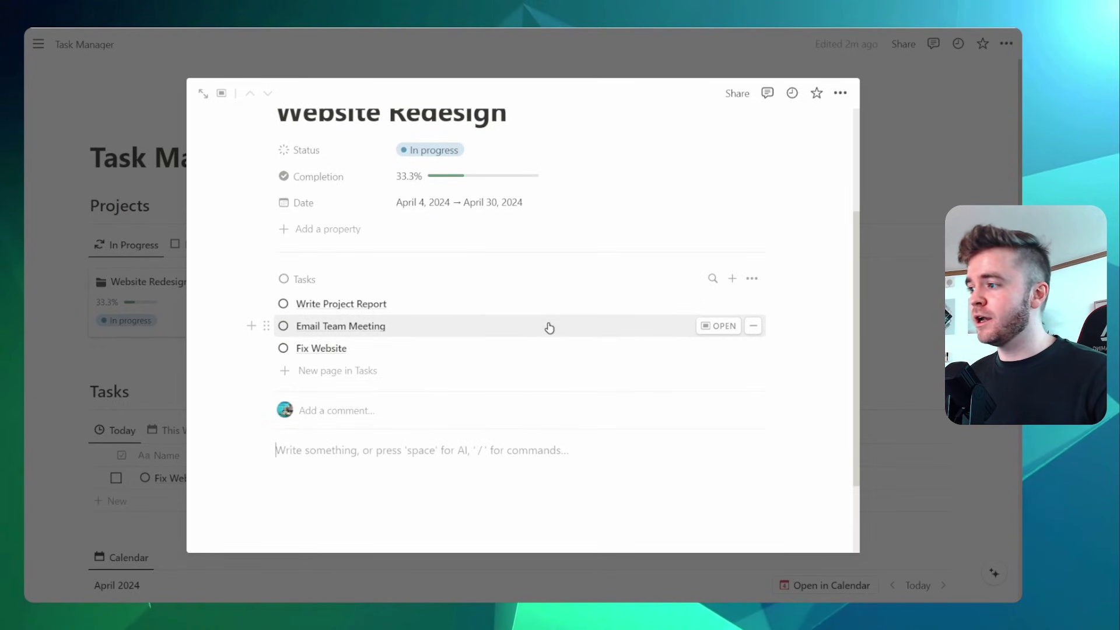
- Show Type and Due Date in the Tasks relation, with checkboxes first and due dates before types
{"action": "left_click", "coordinate": [753, 280]}
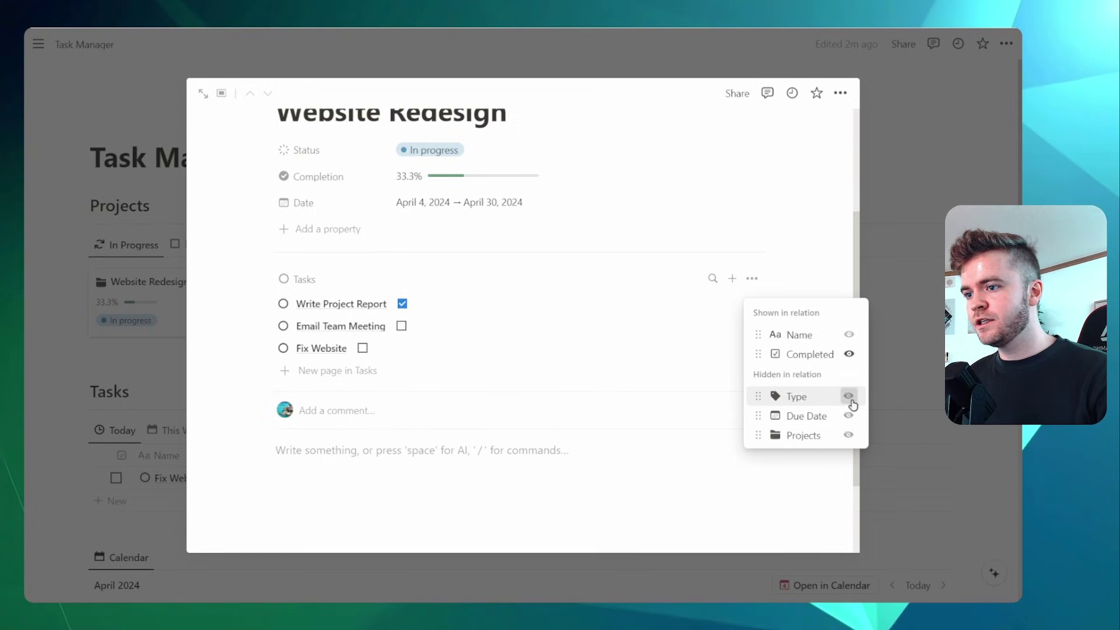
{"action": "left_click", "coordinate": [849, 396]}
{"action": "left_click", "coordinate": [849, 416]}
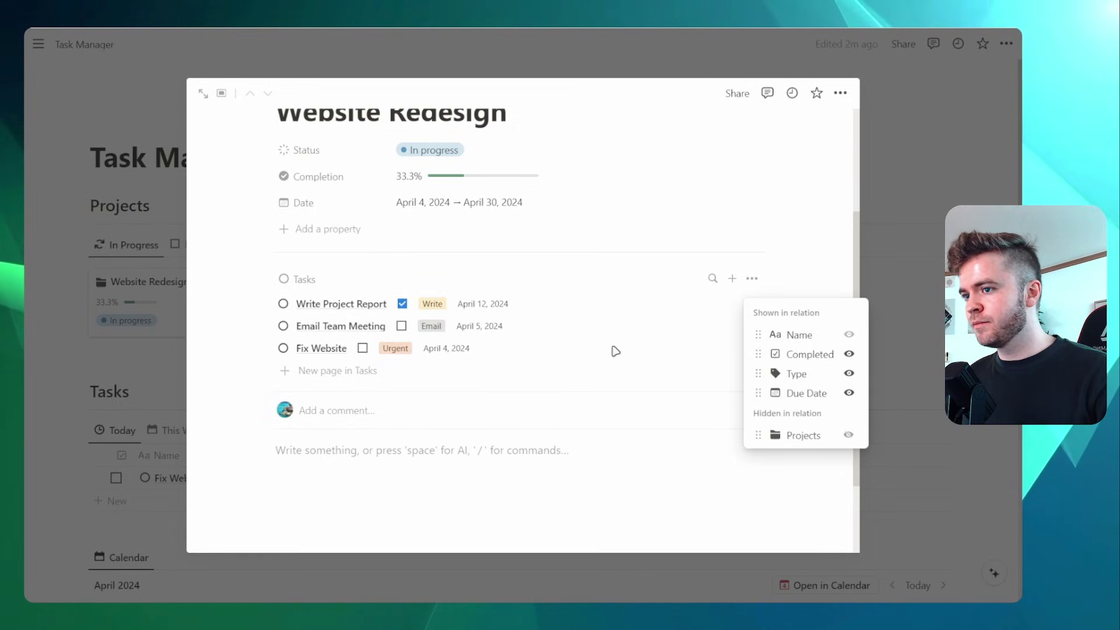
{"action": "left_click_drag", "start_coordinate": [758, 349], "coordinate": [759, 334]}
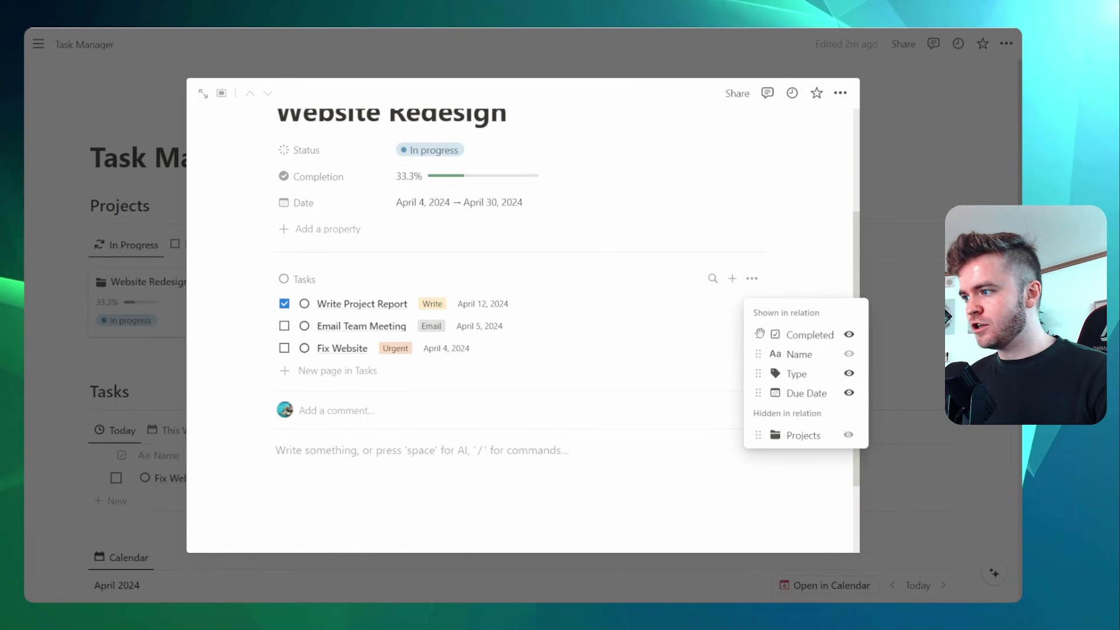
{"action": "left_click_drag", "start_coordinate": [758, 392], "coordinate": [756, 371]}
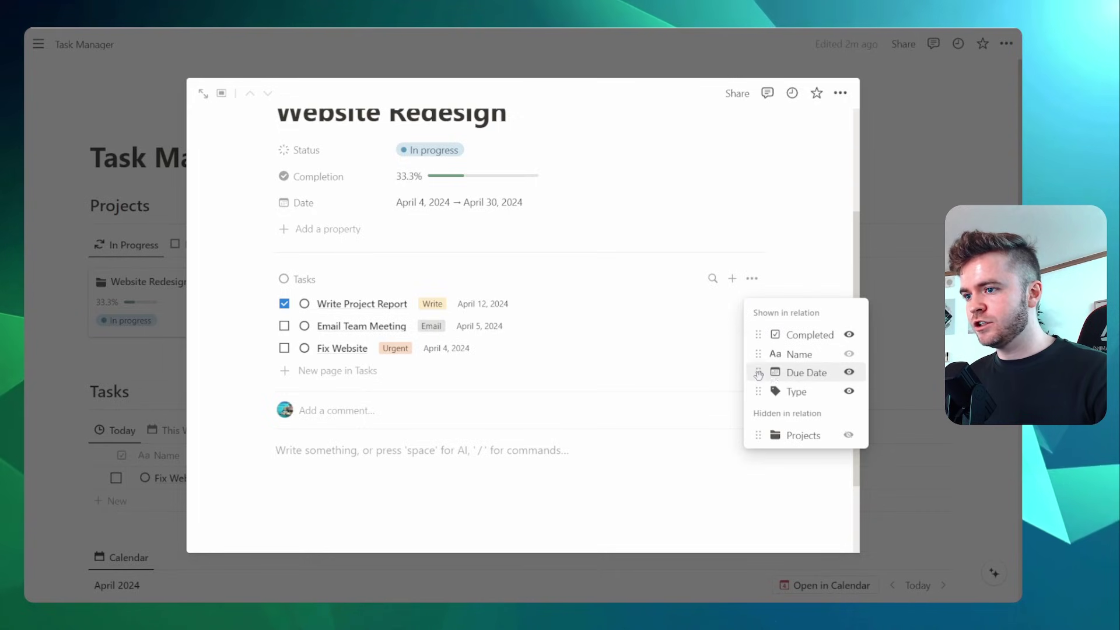
{"action": "left_click", "coordinate": [603, 354]}
- Put Fix Website first in the project's task list and close the page
{"action": "scroll", "coordinate": [585, 381], "scroll_direction": "up", "scroll_amount": 1}
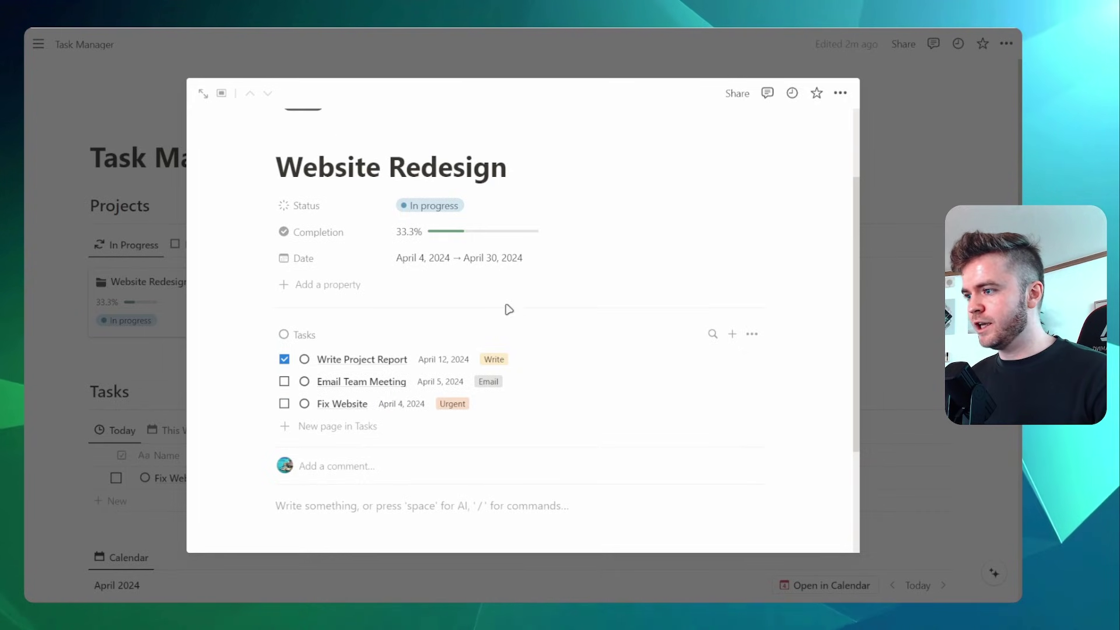
{"action": "left_click_drag", "start_coordinate": [266, 402], "coordinate": [283, 379]}
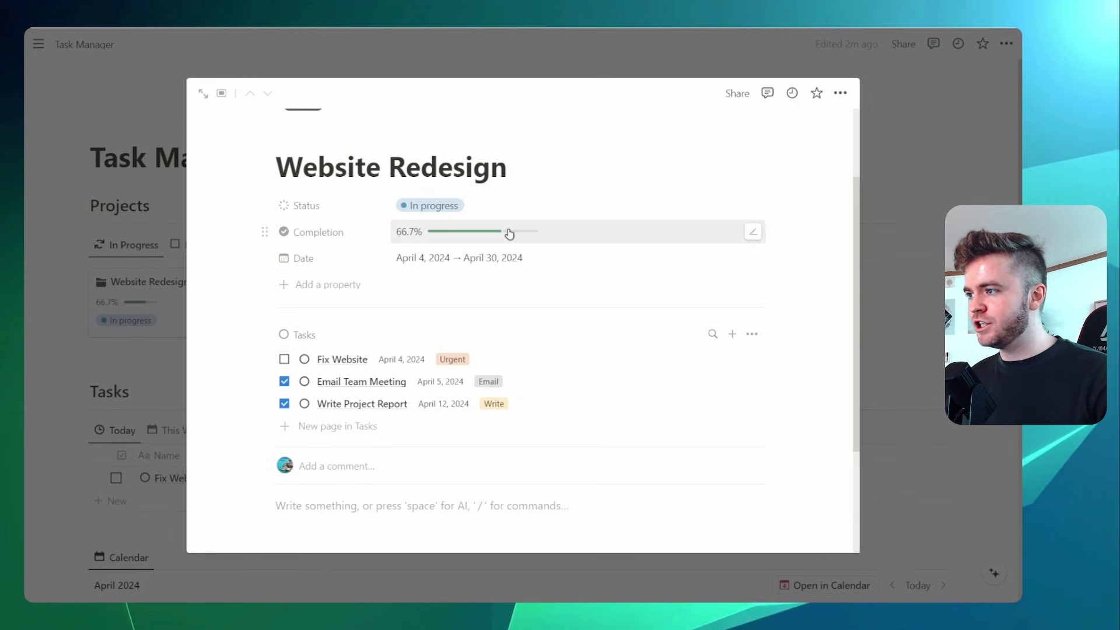
{"action": "left_click", "coordinate": [915, 359]}
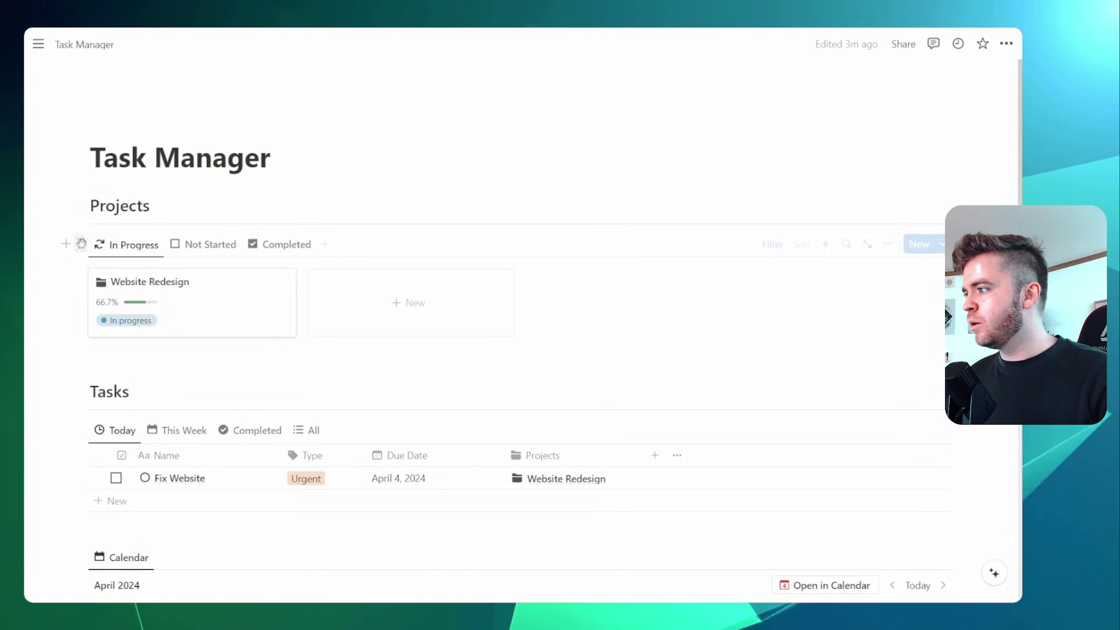
- Paste the Projects block link below as a linked view copied from Not Started
{"action": "left_click", "coordinate": [81, 243]}
{"action": "left_click", "coordinate": [155, 220]}
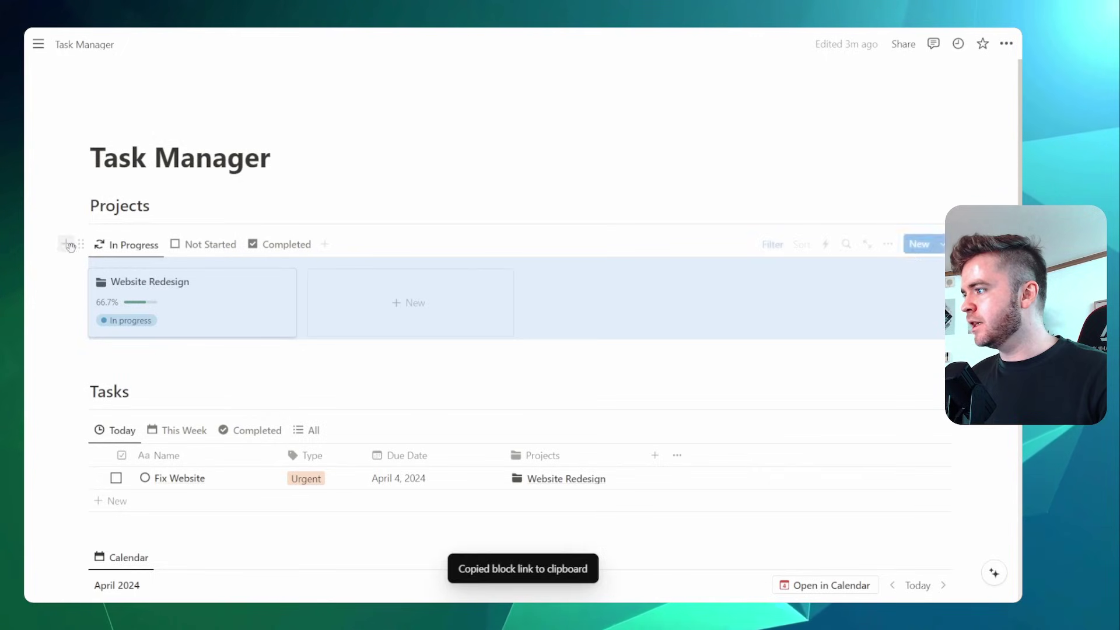
{"action": "left_click", "coordinate": [69, 243]}
{"action": "key", "text": "ctrl+v"}
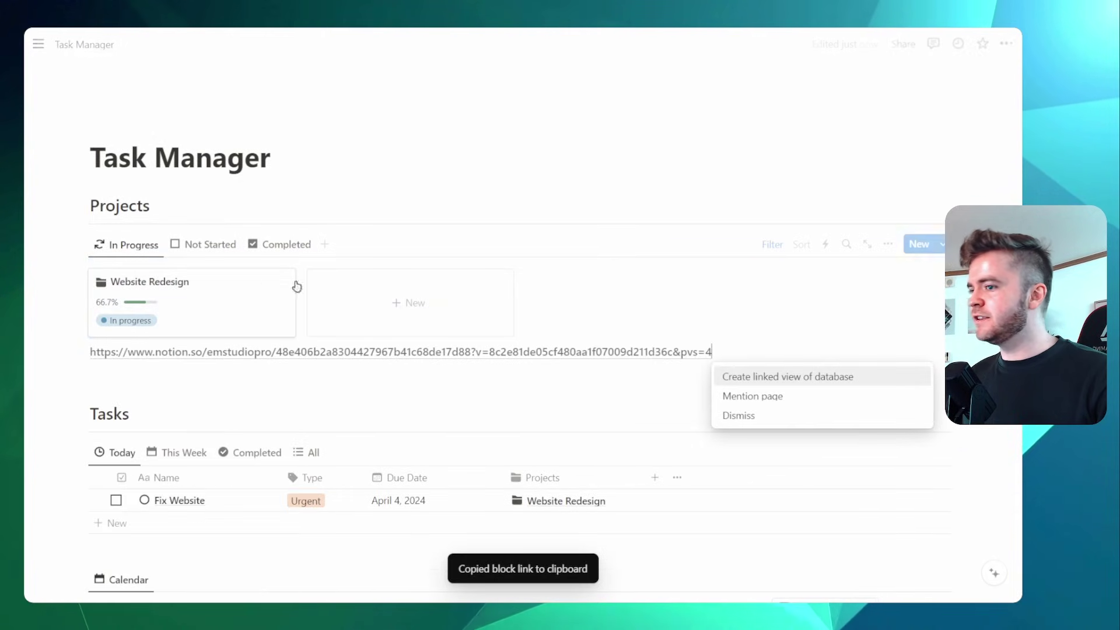
{"action": "left_click", "coordinate": [783, 383]}
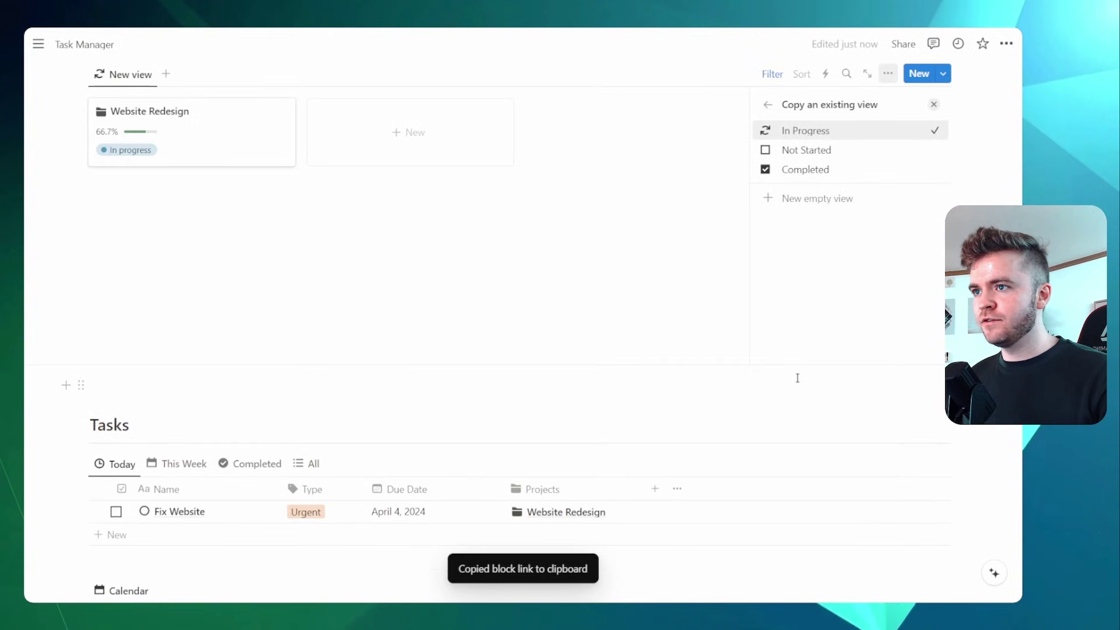
{"action": "left_click", "coordinate": [832, 156]}
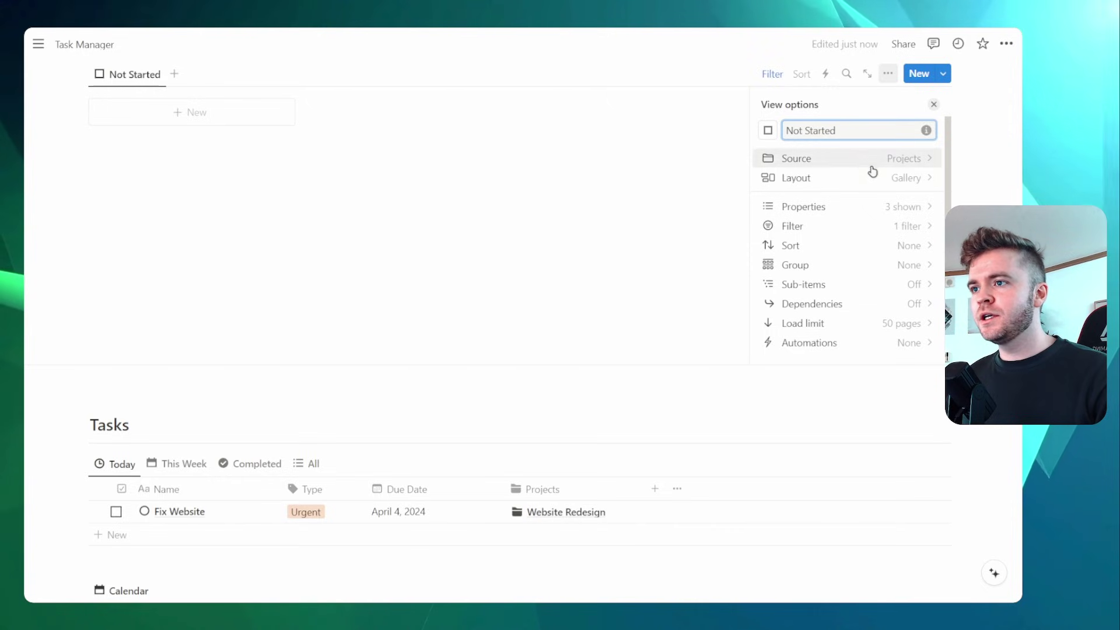
- Set the linked view to Timeline layout with its table shown and Completion visible
{"action": "left_click", "coordinate": [878, 185]}
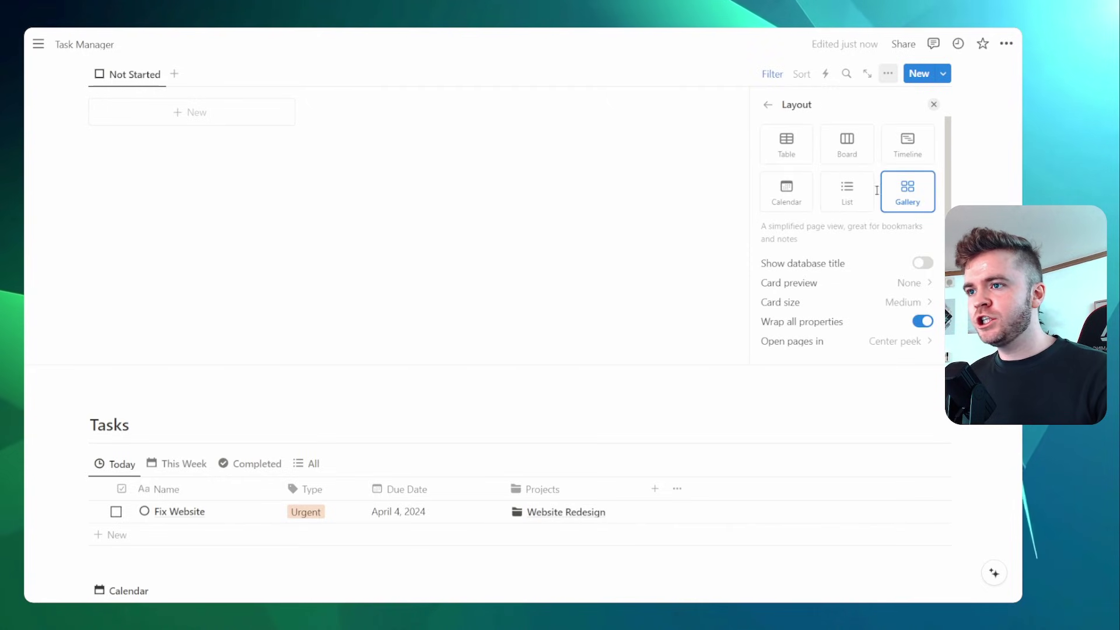
{"action": "left_click", "coordinate": [914, 149]}
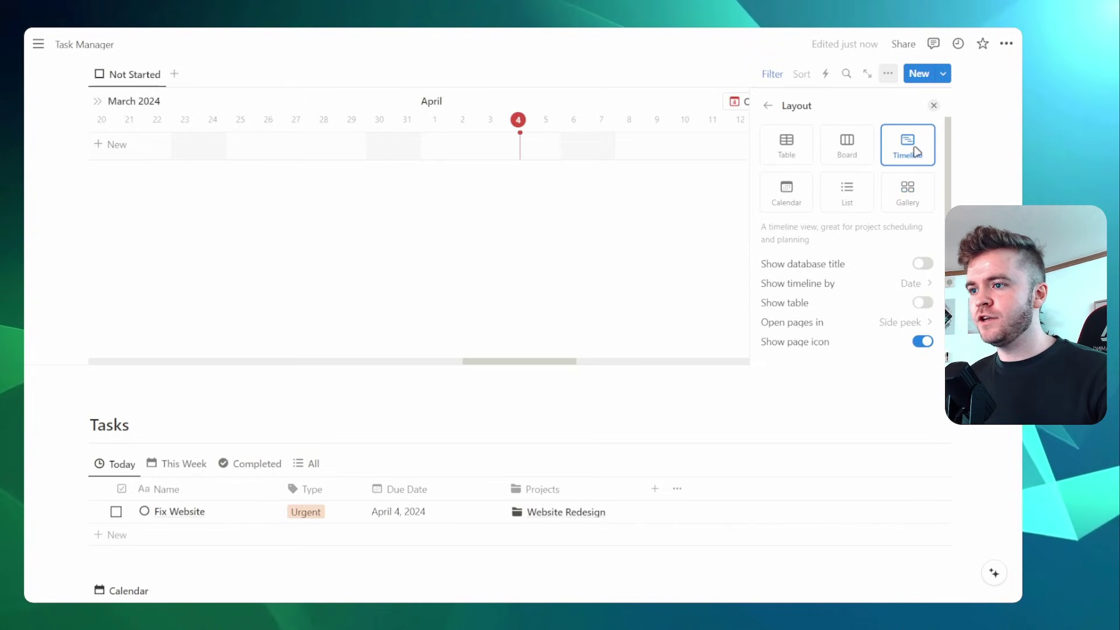
{"action": "left_click", "coordinate": [927, 305]}
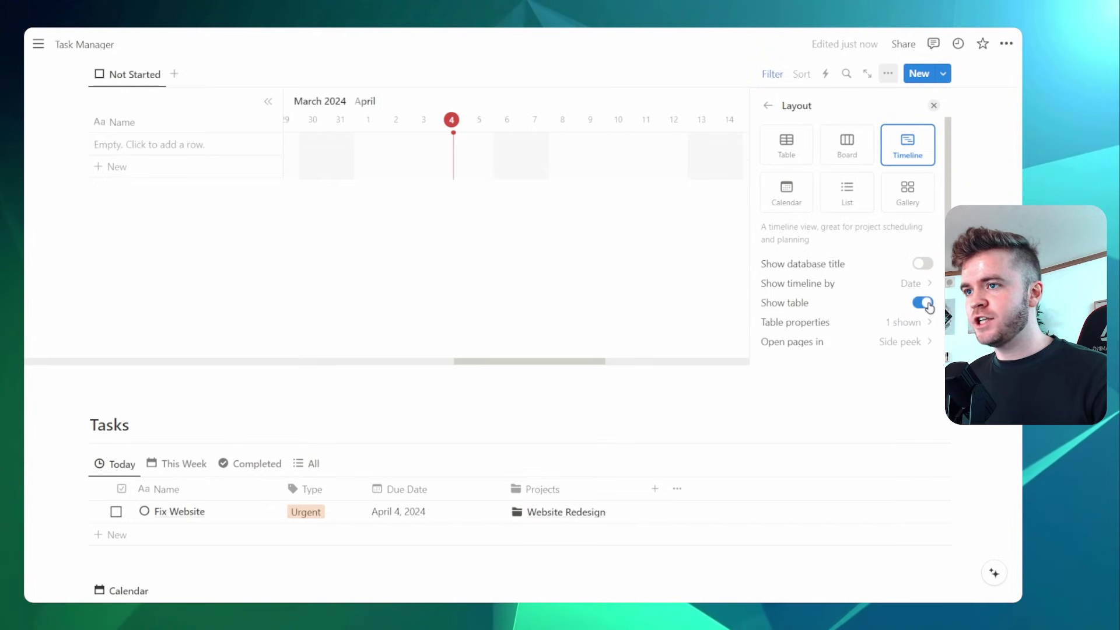
{"action": "left_click", "coordinate": [768, 108]}
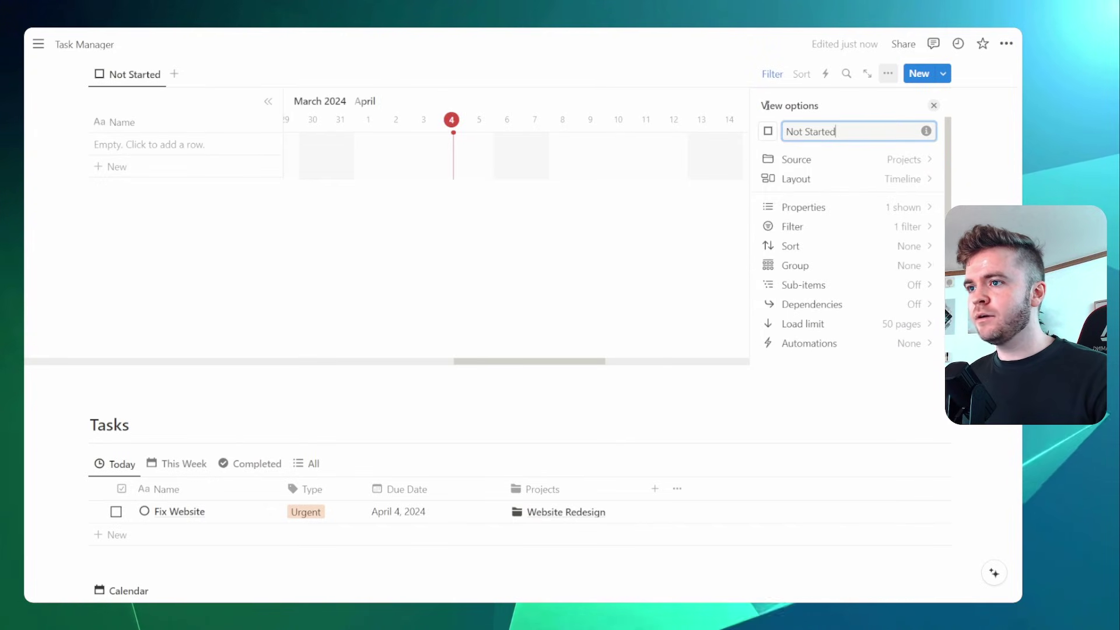
{"action": "left_click", "coordinate": [867, 211]}
{"action": "scroll", "coordinate": [889, 239], "scroll_direction": "down", "scroll_amount": 1}
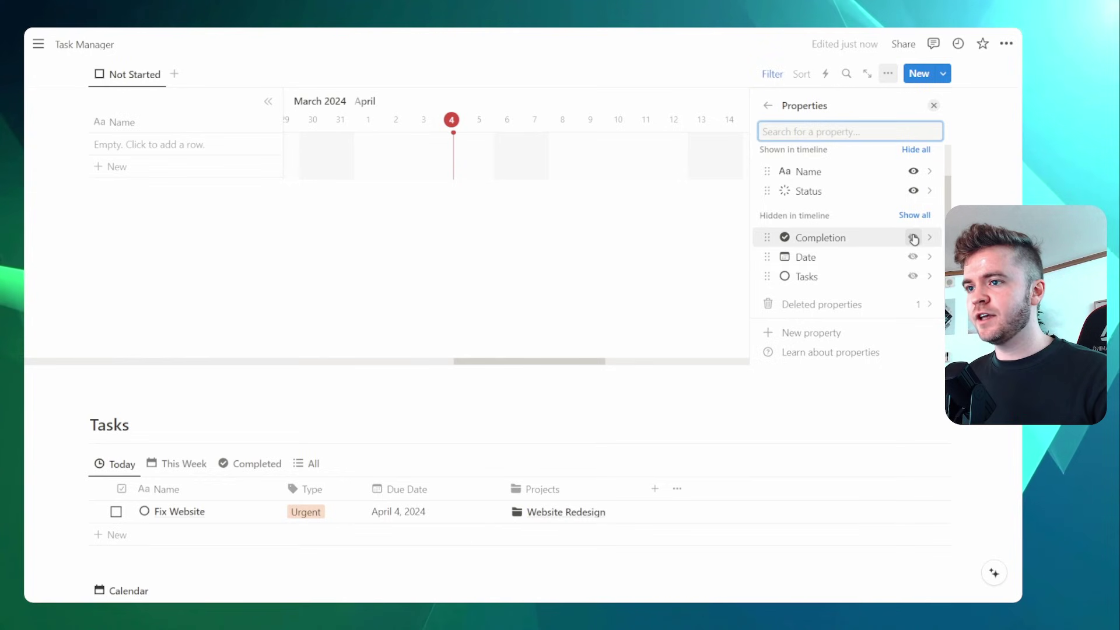
{"action": "left_click", "coordinate": [913, 237]}
{"action": "scroll", "coordinate": [826, 192], "scroll_direction": "up", "scroll_amount": 2}
- Add In progress to the linked timeline's Status filter alongside To-do
{"action": "left_click", "coordinate": [773, 186]}
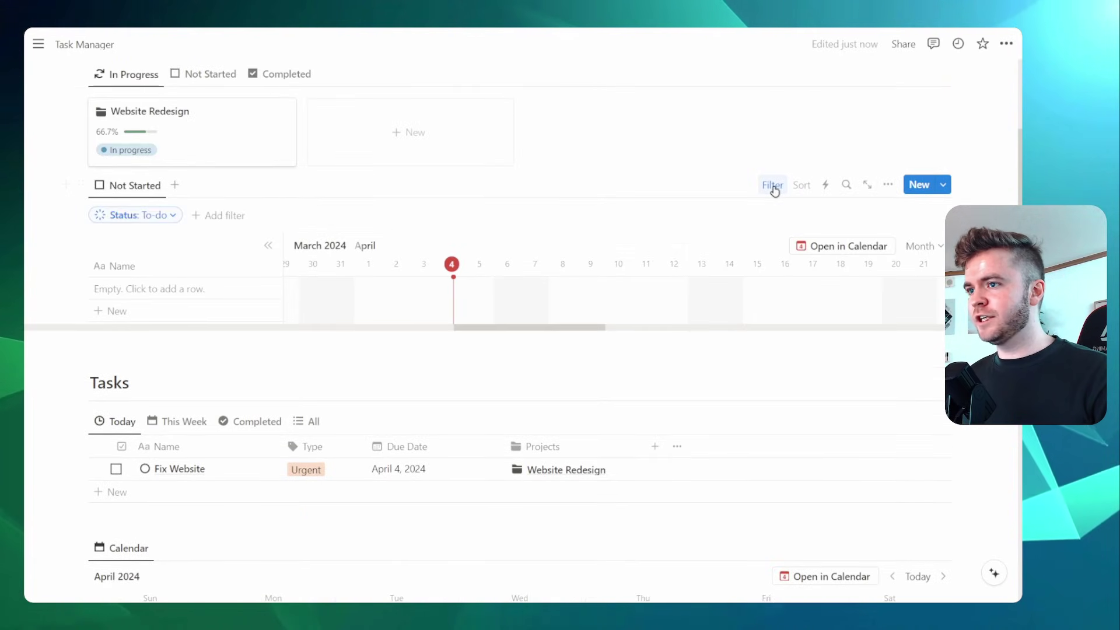
{"action": "left_click", "coordinate": [167, 217]}
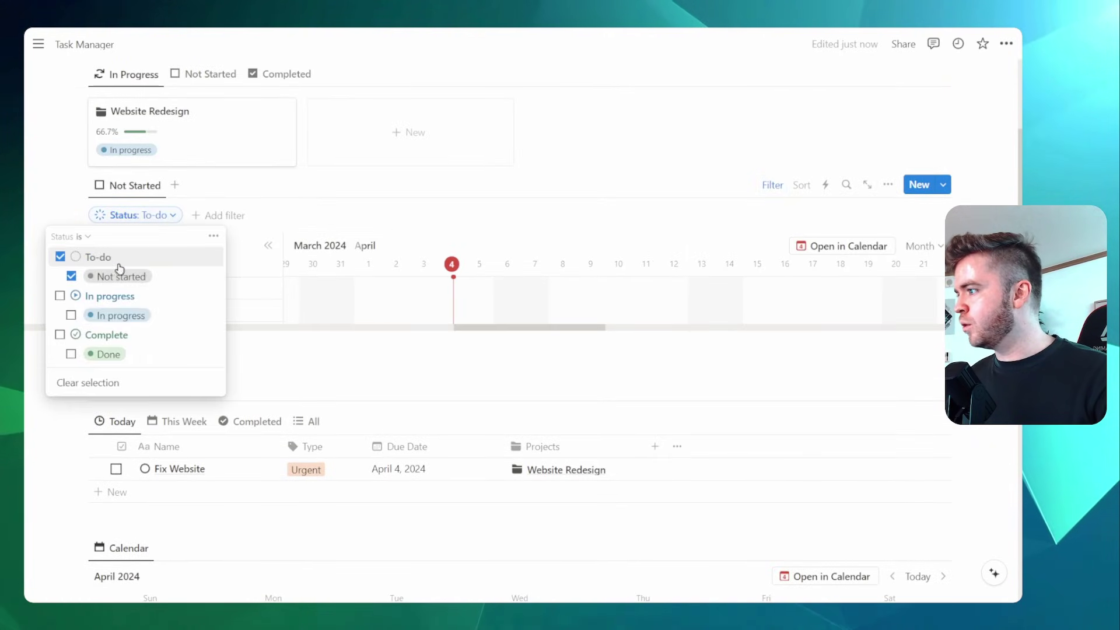
{"action": "left_click", "coordinate": [59, 298]}
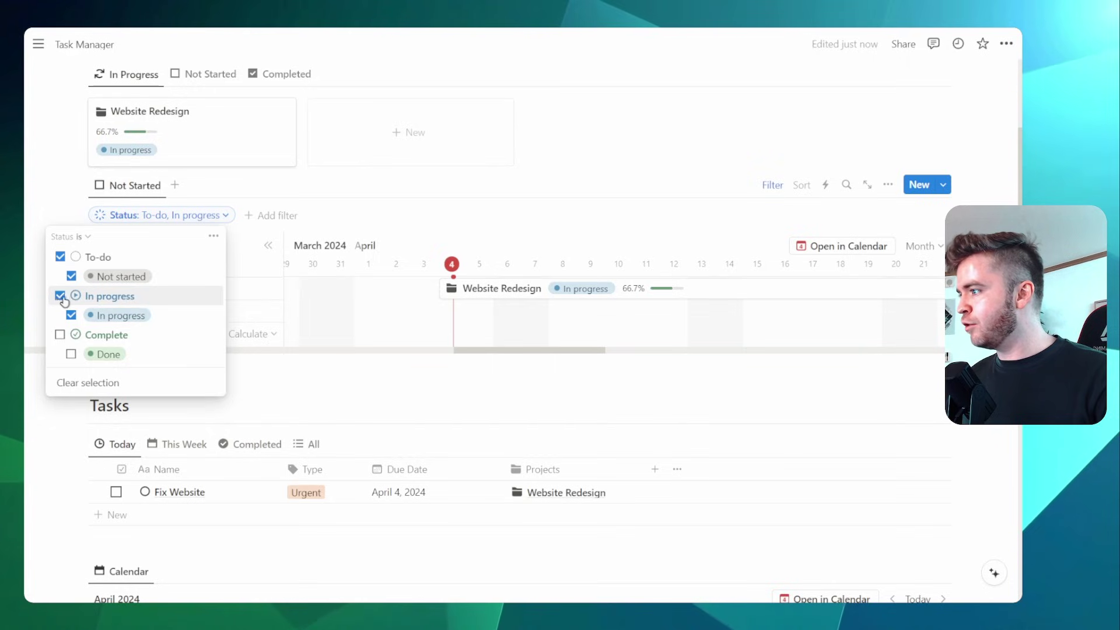
{"action": "left_click", "coordinate": [470, 185]}
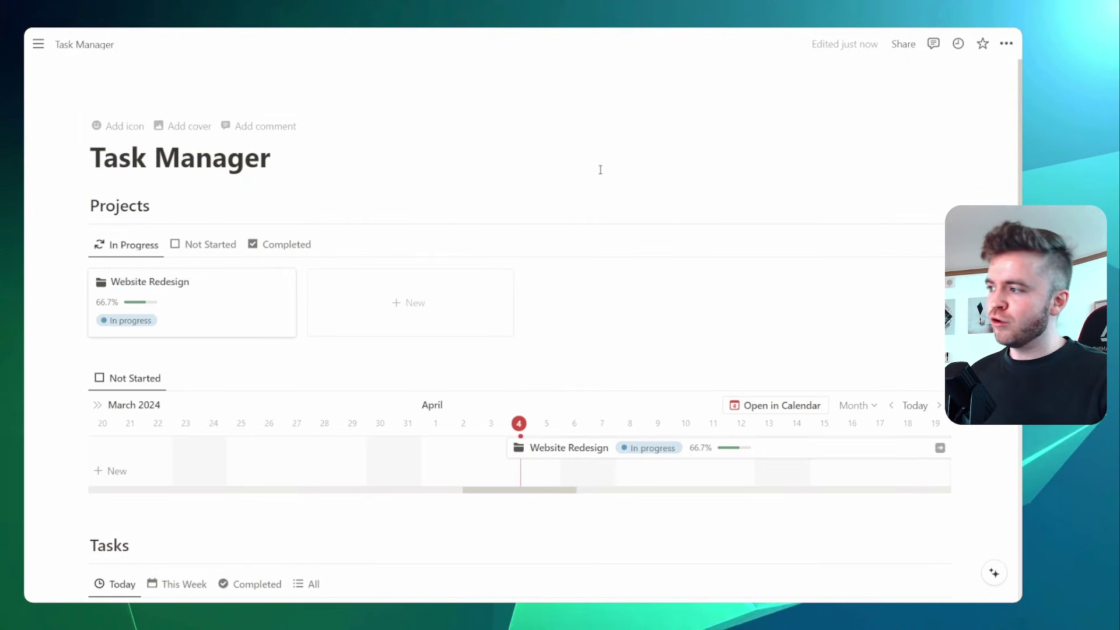
- Browse the Not Started and Completed gallery views, then return to In Progress
{"action": "scroll", "coordinate": [601, 170], "scroll_direction": "down", "scroll_amount": 1}
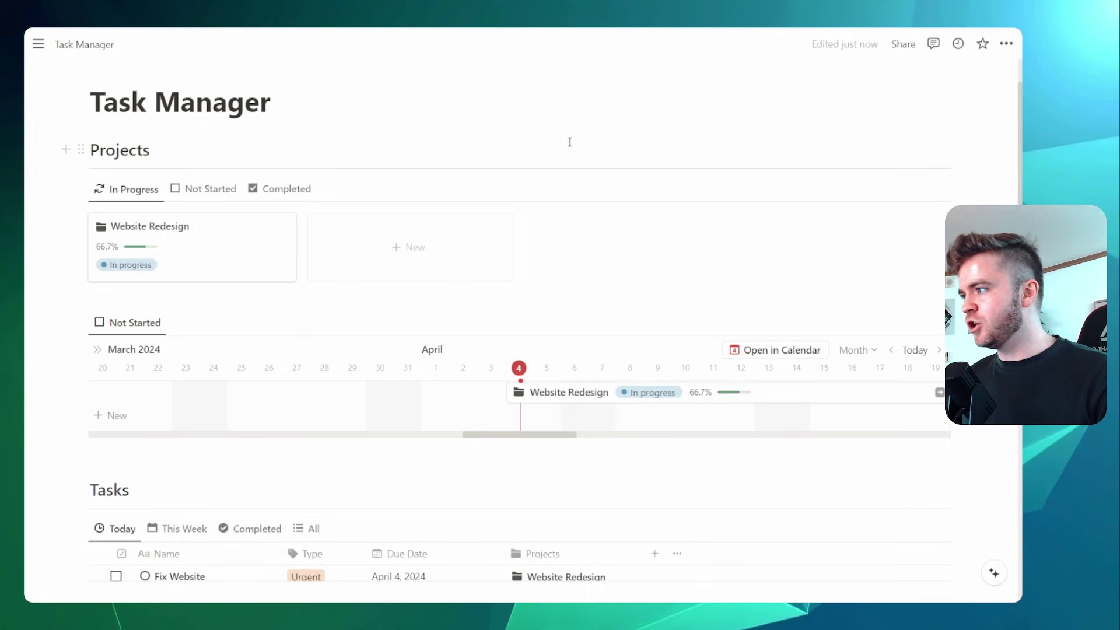
{"action": "left_click", "coordinate": [208, 195]}
{"action": "left_click", "coordinate": [295, 193]}
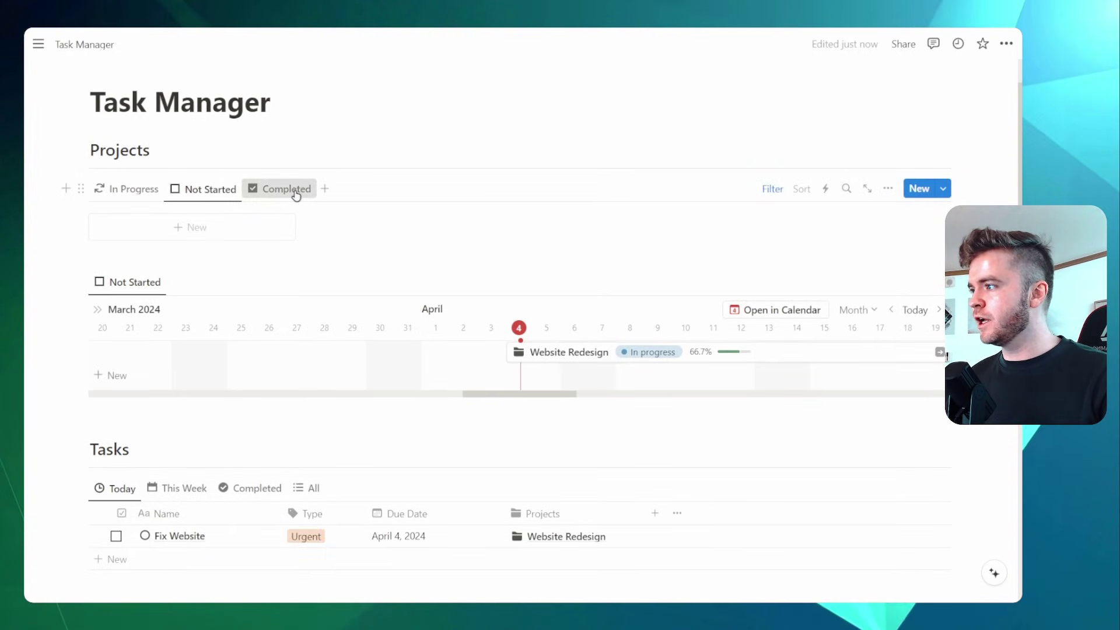
{"action": "left_click", "coordinate": [125, 189]}
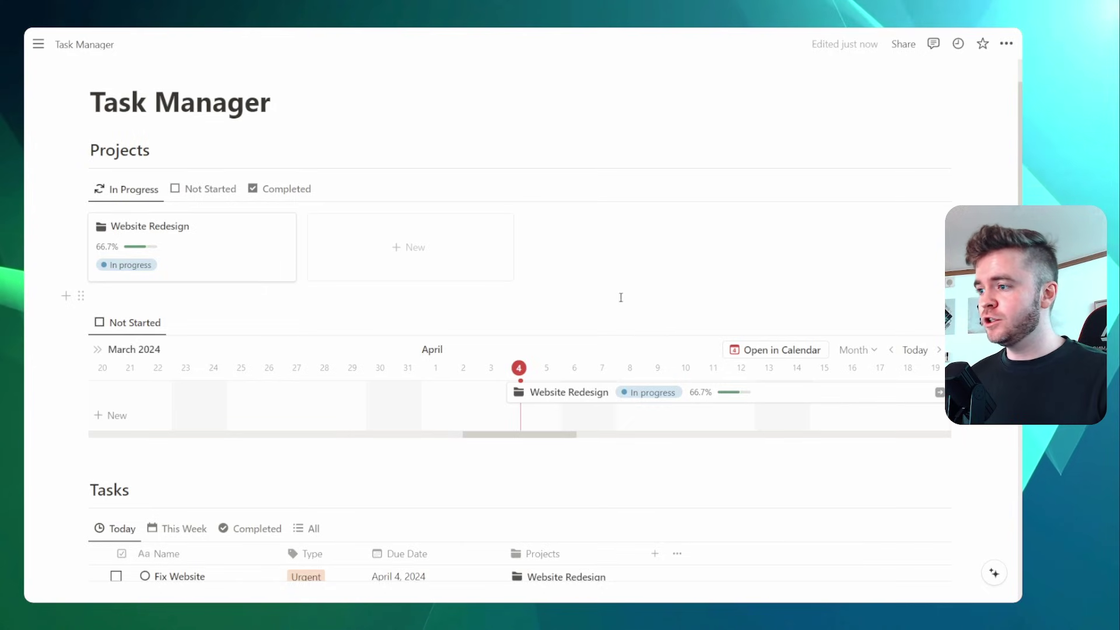
- Uncheck Organize Desk and Write Project Report in the Tasks Completed view
{"action": "scroll", "coordinate": [620, 297], "scroll_direction": "down", "scroll_amount": 2}
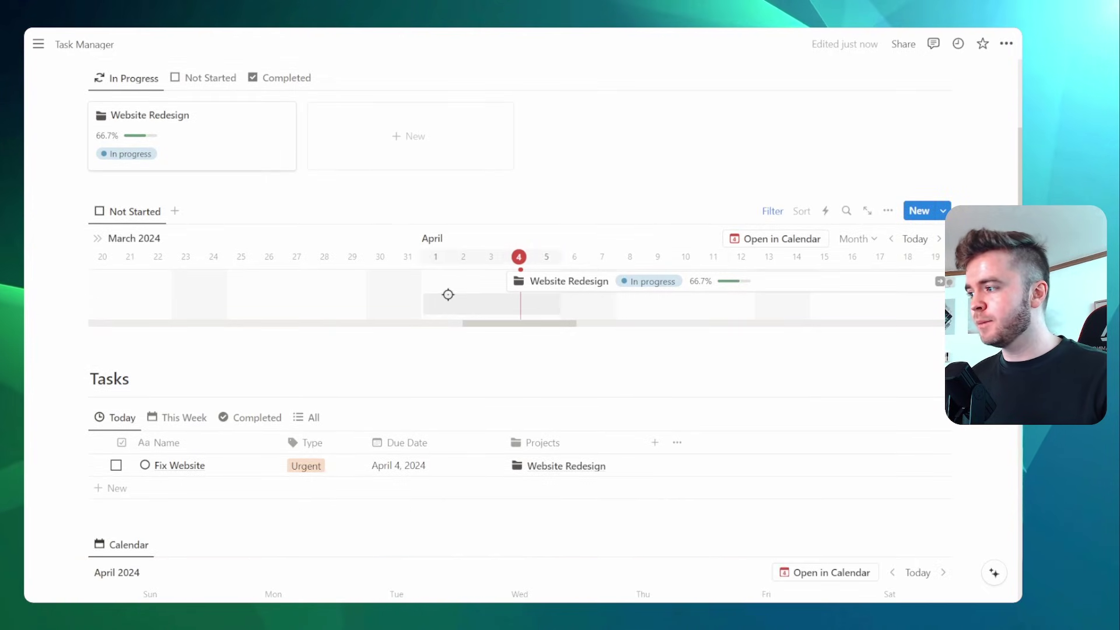
{"action": "scroll", "coordinate": [460, 315], "scroll_direction": "down", "scroll_amount": 3}
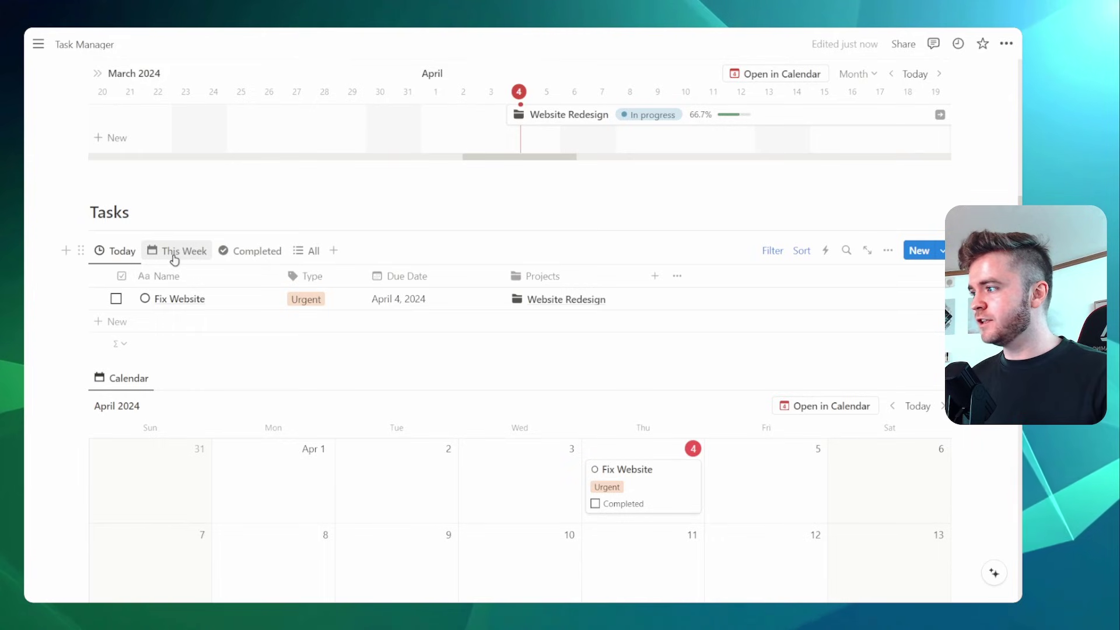
{"action": "left_click", "coordinate": [257, 251]}
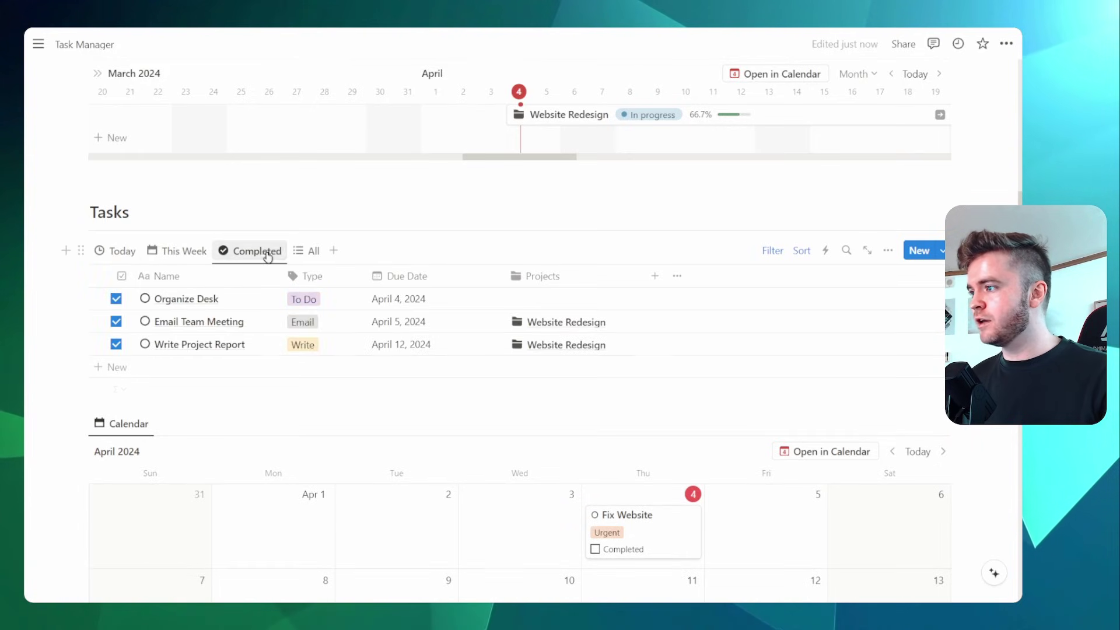
{"action": "left_click", "coordinate": [311, 256]}
{"action": "left_click", "coordinate": [248, 251]}
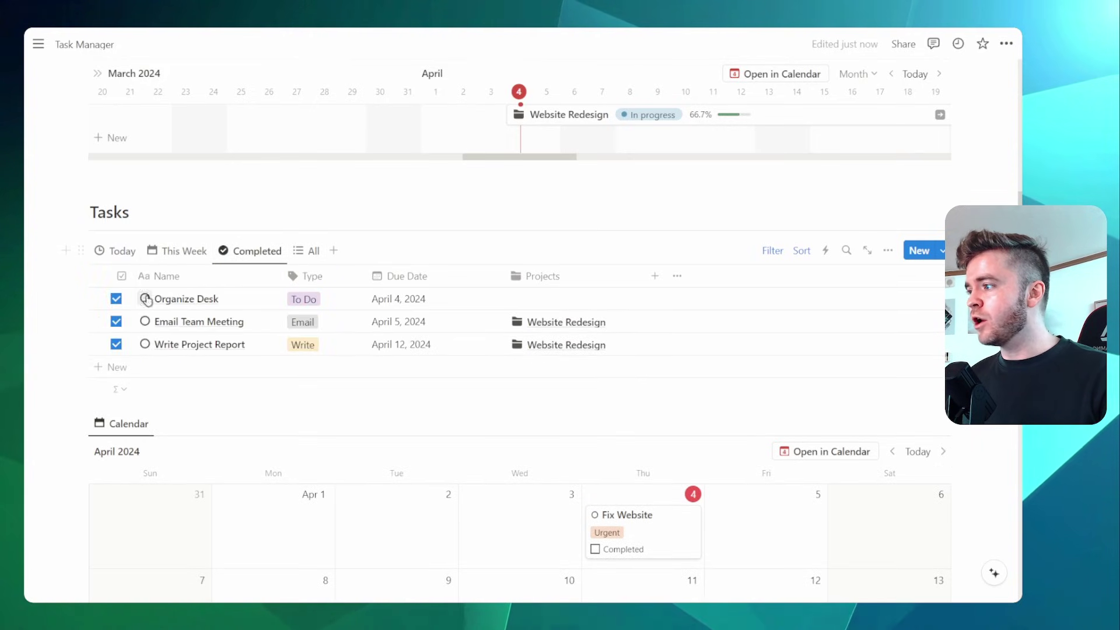
{"action": "left_click", "coordinate": [116, 299]}
{"action": "left_click", "coordinate": [116, 321]}
{"action": "scroll", "coordinate": [718, 303], "scroll_direction": "down", "scroll_amount": 6}
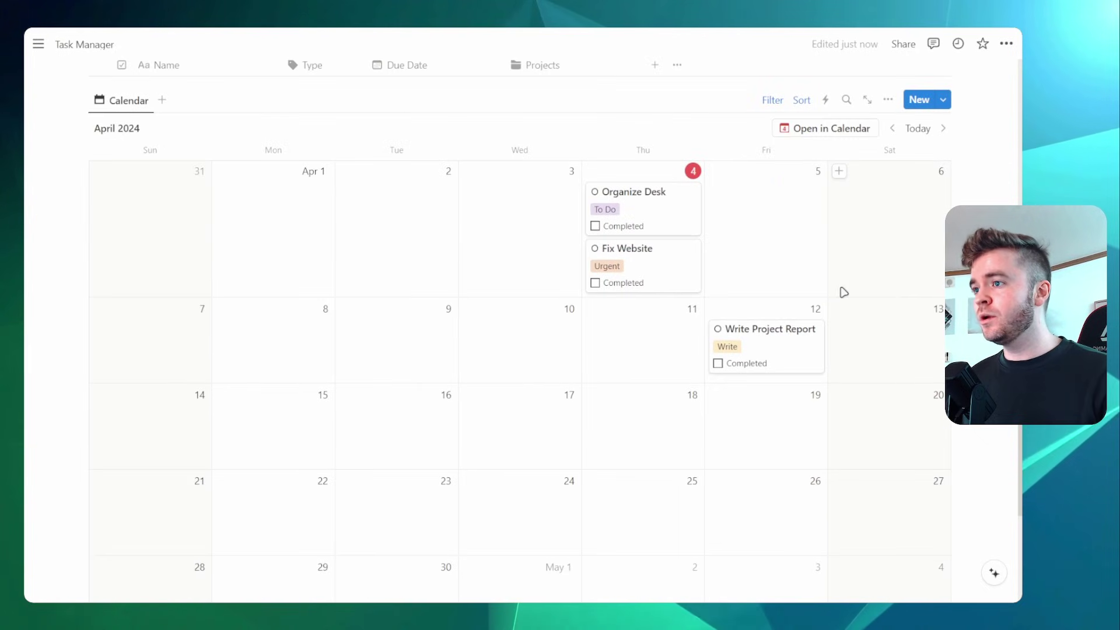